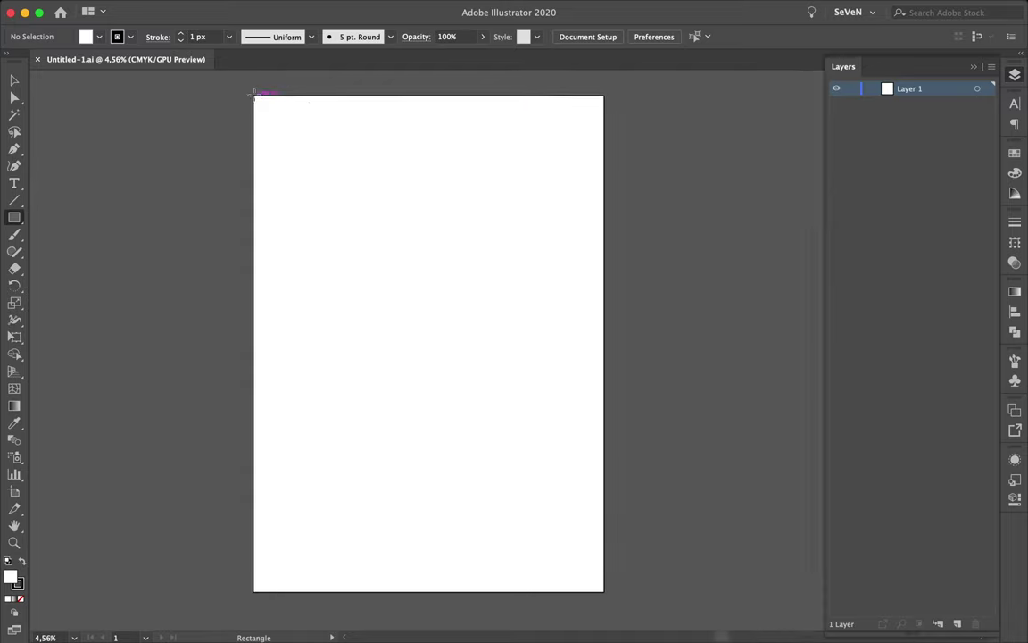
- Split the page rectangle into a 21-row, 17-column grid, then undo the split
{"action": "left_click", "coordinate": [174, 9]}
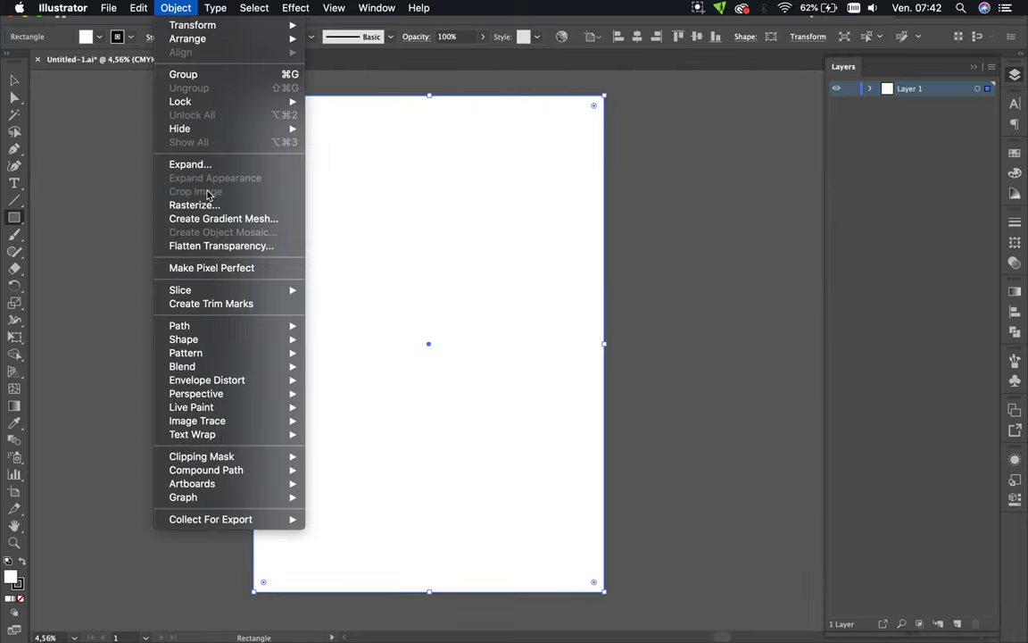
{"action": "left_click", "coordinate": [344, 470]}
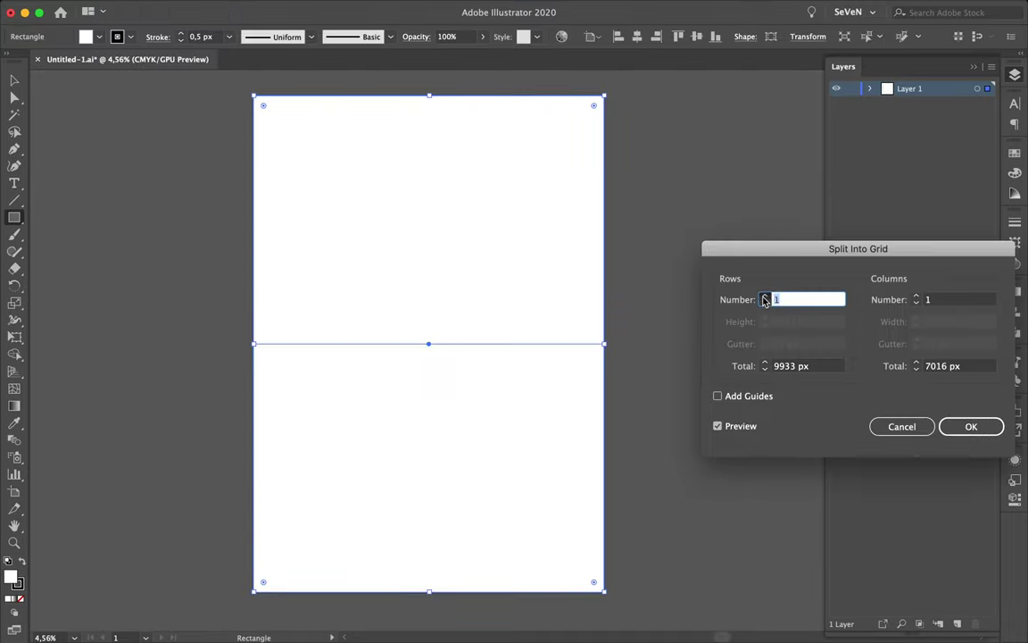
{"action": "left_click_drag", "start_coordinate": [764, 297], "coordinate": [764, 297]}
{"action": "left_click_drag", "start_coordinate": [916, 298], "coordinate": [916, 298]}
{"action": "left_click", "coordinate": [916, 297]}
{"action": "left_click", "coordinate": [764, 302], "text": "shift"}
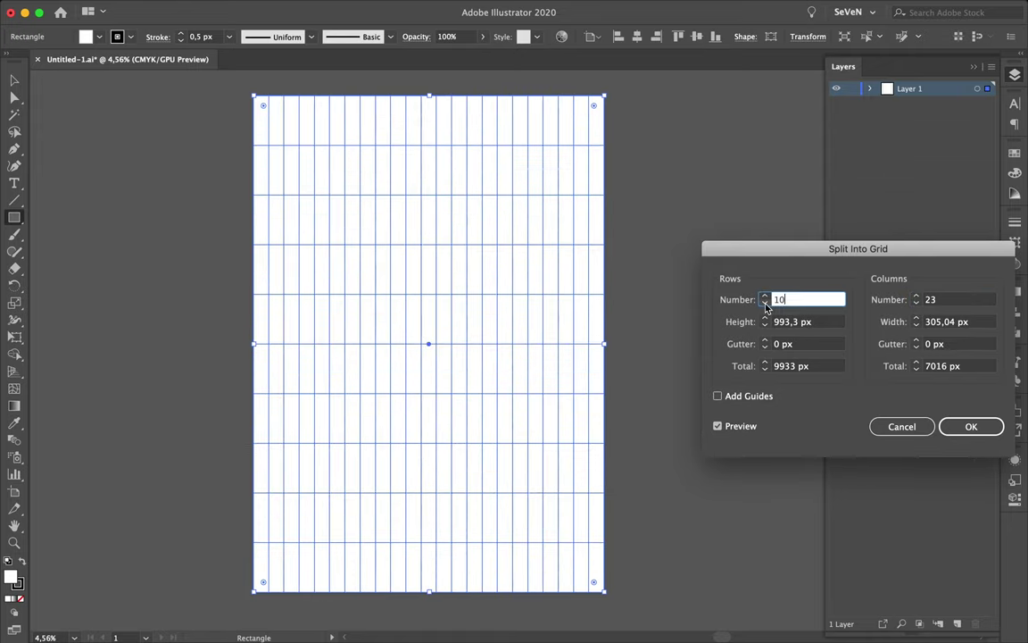
{"action": "double_click", "coordinate": [924, 299]}
{"action": "type", "text": "17"}
{"action": "key", "text": "Return"}
{"action": "key", "text": "ctrl+z"}
- Redo Split Into Grid with preview on, entering 21 rows and 17 columns
{"action": "left_click", "coordinate": [174, 8]}
{"action": "left_click", "coordinate": [357, 441]}
{"action": "left_click", "coordinate": [718, 426]}
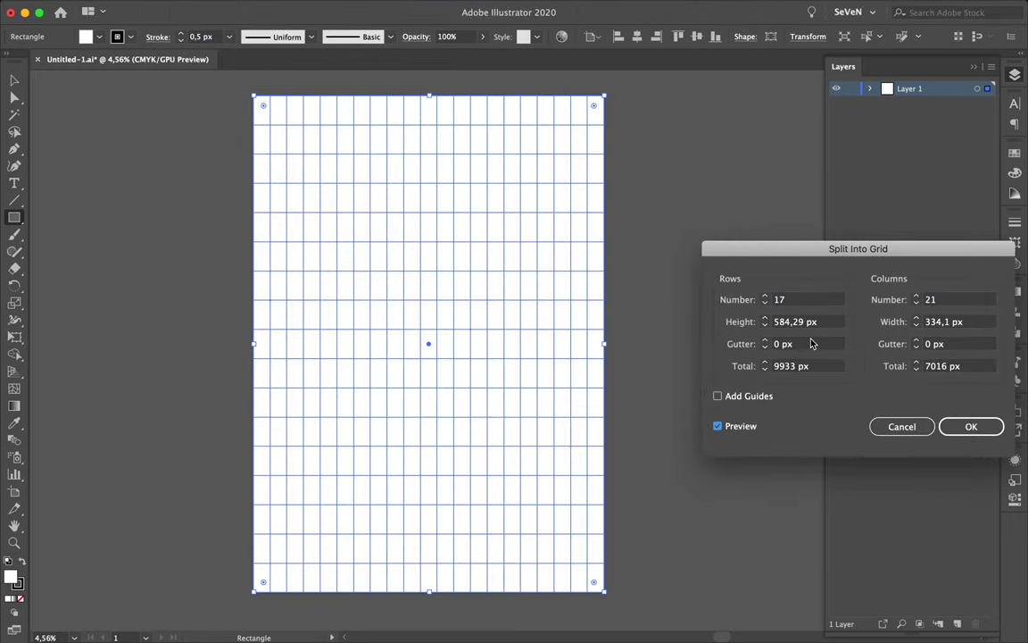
{"action": "type", "text": "21"}
{"action": "key", "text": "Tab"}
{"action": "type", "text": "21"}
{"action": "double_click", "coordinate": [787, 301]}
- Retype the gutter value, apply the grid split, and rename the layer to Grid
{"action": "type", "text": "21"}
{"action": "key", "text": "Tab"}
{"action": "key", "text": "Tab"}
{"action": "type", "text": "0"}
{"action": "double_click", "coordinate": [946, 299]}
{"action": "type", "text": "17"}
{"action": "double_click", "coordinate": [804, 343]}
{"action": "type", "text": "21"}
{"action": "key", "text": "Tab"}
{"action": "type", "text": "21"}
{"action": "key", "text": "Return"}
{"action": "double_click", "coordinate": [910, 89]}
{"action": "type", "text": "Grid"}
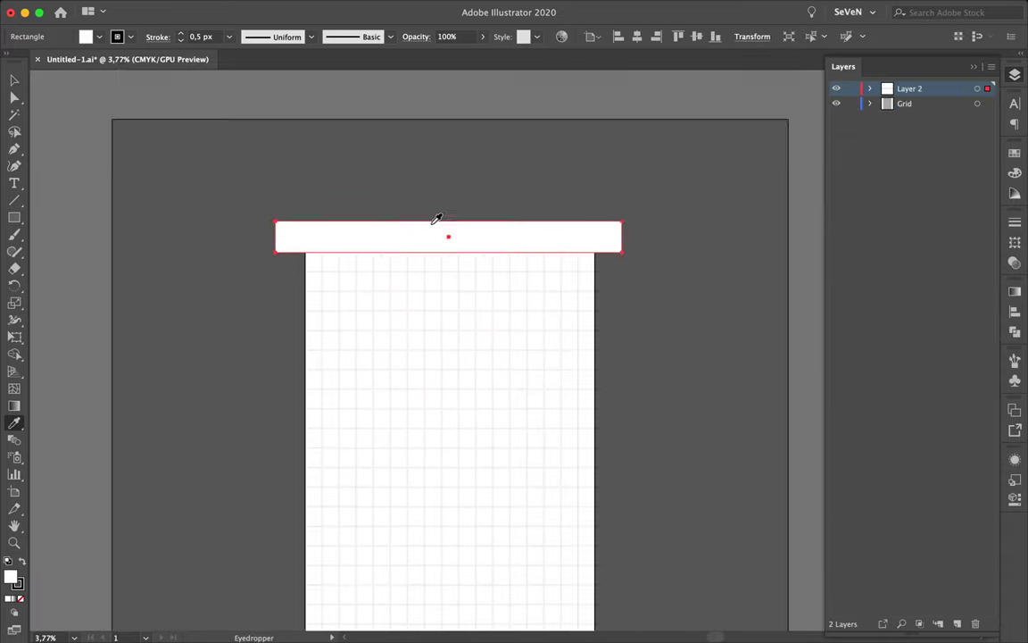
- Draw rectangles covering the areas below, left and right of the page
{"action": "key", "text": "m"}
{"action": "left_click_drag", "start_coordinate": [286, 587], "coordinate": [631, 619]}
{"action": "left_click_drag", "start_coordinate": [259, 158], "coordinate": [312, 604]}
{"action": "left_click_drag", "start_coordinate": [669, 143], "coordinate": [603, 605]}
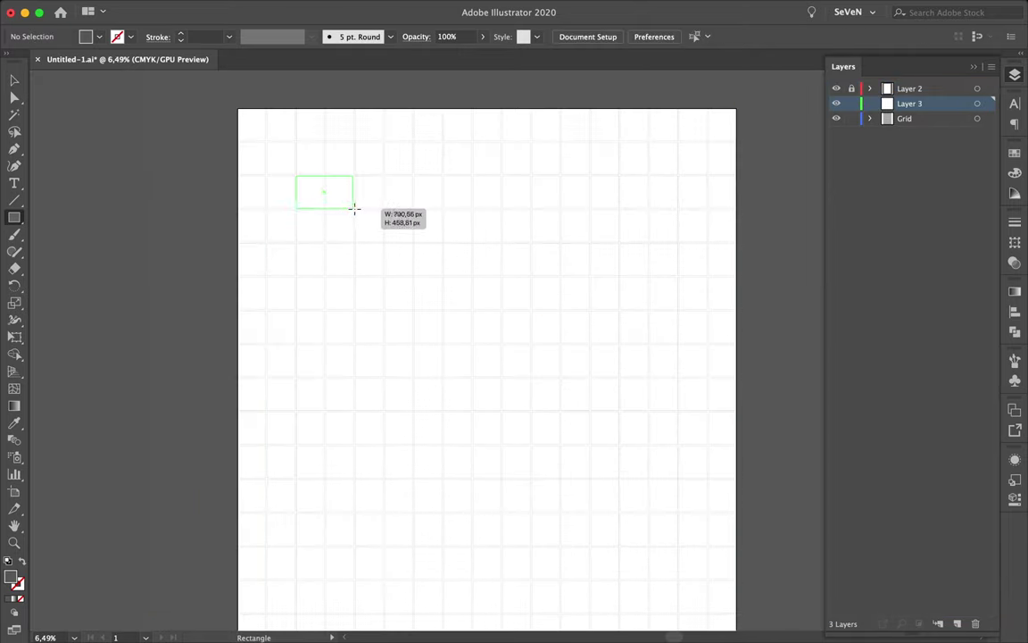
- Draw a small rectangle near the top left and a star, then select both
{"action": "left_click_drag", "start_coordinate": [355, 208], "coordinate": [355, 208]}
{"action": "key", "text": "i"}
{"action": "key", "text": "super+shift+a"}
{"action": "left_click_drag", "start_coordinate": [14, 217], "coordinate": [81, 292]}
{"action": "left_click_drag", "start_coordinate": [596, 309], "coordinate": [595, 309]}
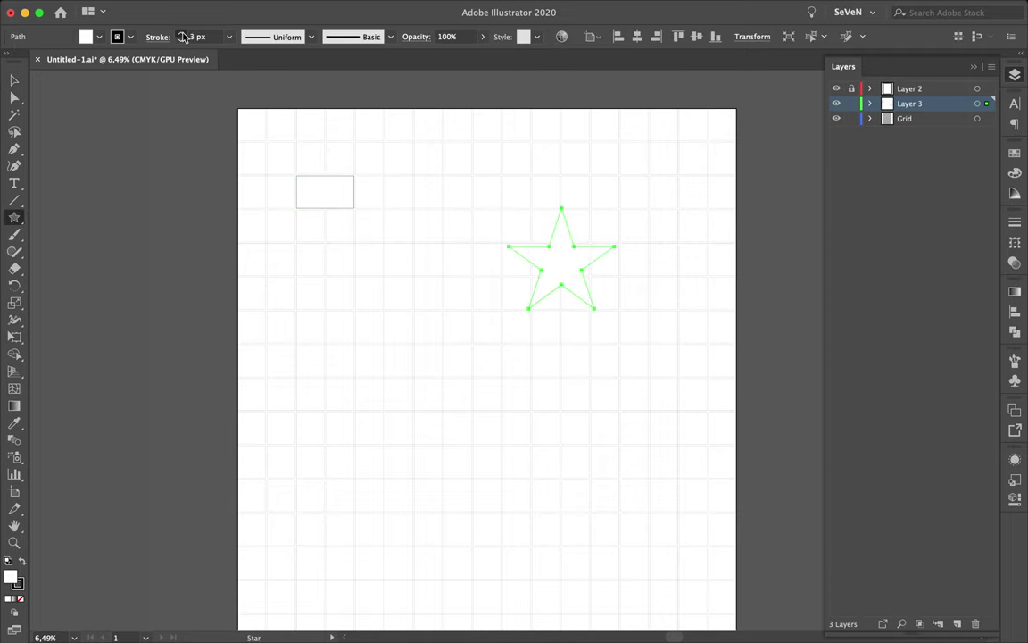
{"action": "key", "text": "v"}
{"action": "left_click", "coordinate": [325, 192], "text": "shift"}
- Blend the rectangle into the star using Specified Steps of 44
{"action": "key", "text": "w"}
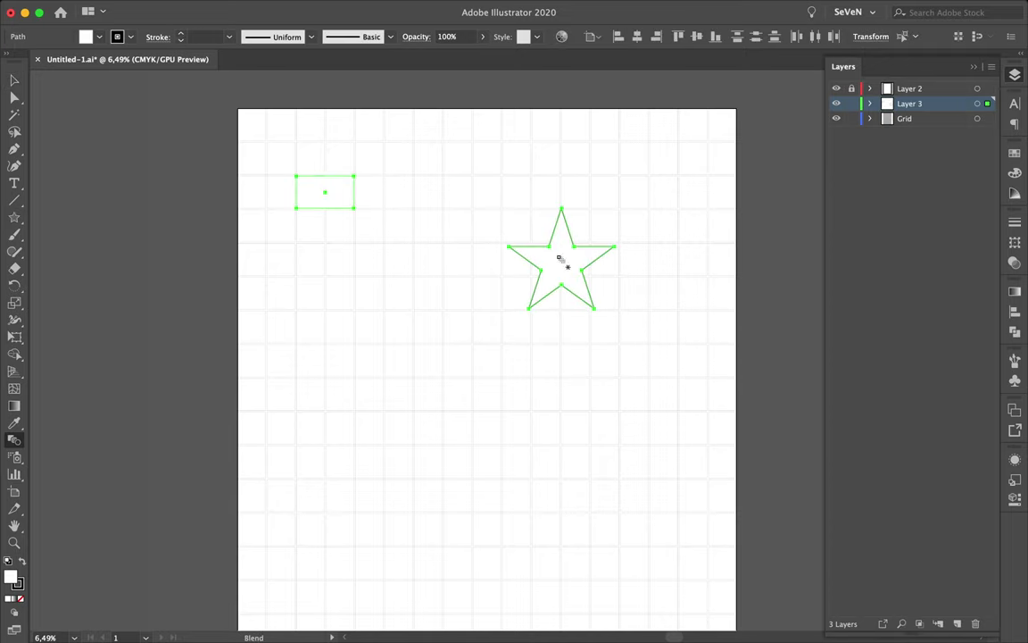
{"action": "left_click", "coordinate": [561, 259]}
{"action": "double_click", "coordinate": [10, 443]}
{"action": "left_click", "coordinate": [64, 471]}
{"action": "left_click", "coordinate": [162, 404]}
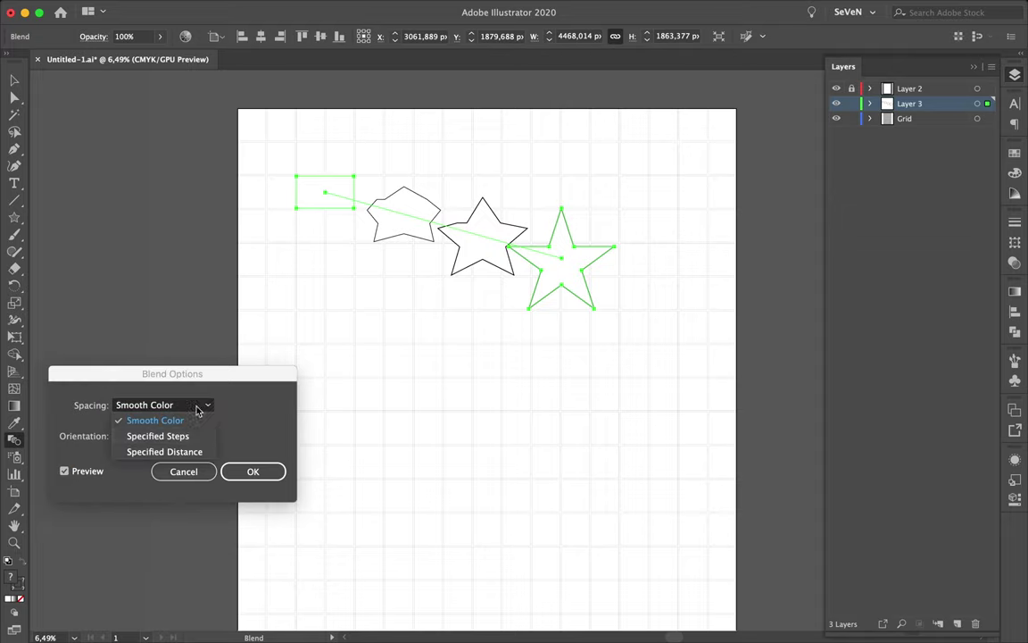
{"action": "left_click", "coordinate": [163, 433]}
{"action": "left_click", "coordinate": [127, 441]}
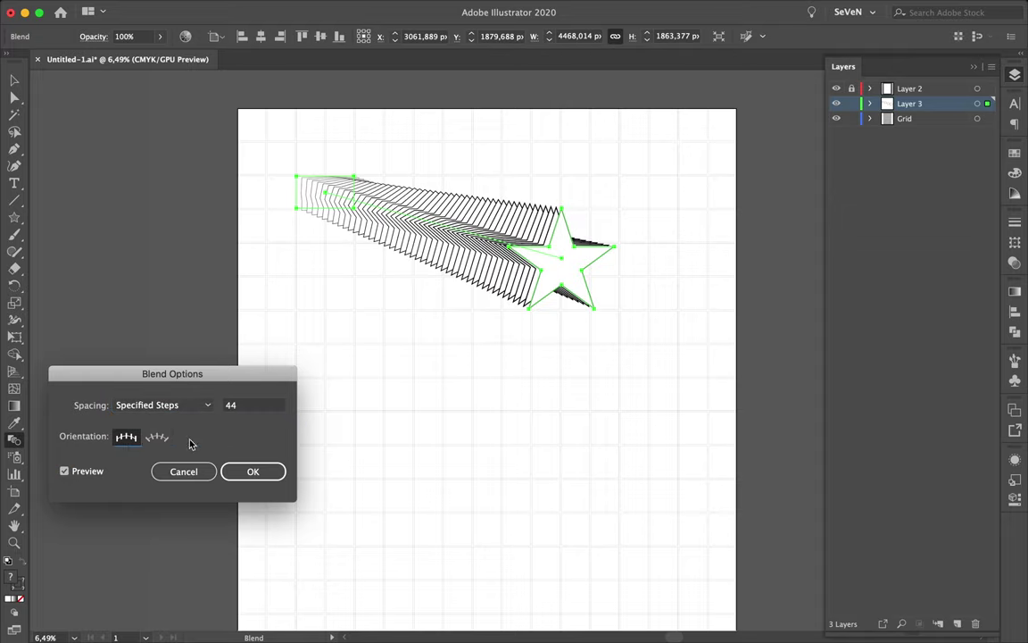
{"action": "left_click", "coordinate": [253, 471]}
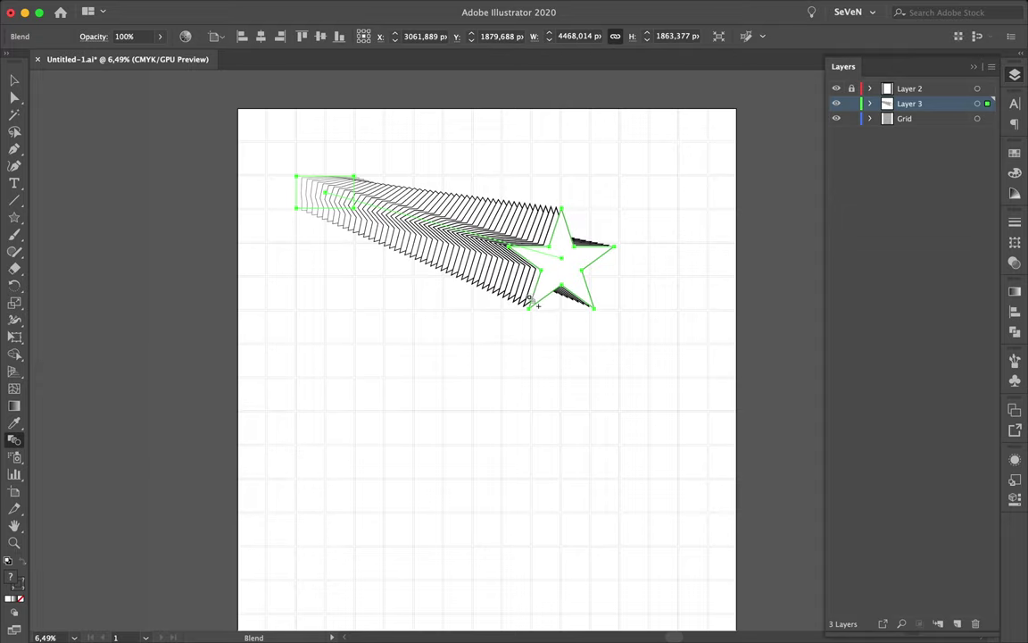
- Draw a circle below the star
{"action": "scroll", "coordinate": [540, 305], "scroll_direction": "down", "scroll_amount": 2}
{"action": "scroll", "coordinate": [535, 428], "scroll_direction": "down", "scroll_amount": 1}
{"action": "left_click_drag", "start_coordinate": [486, 410], "coordinate": [533, 457]}
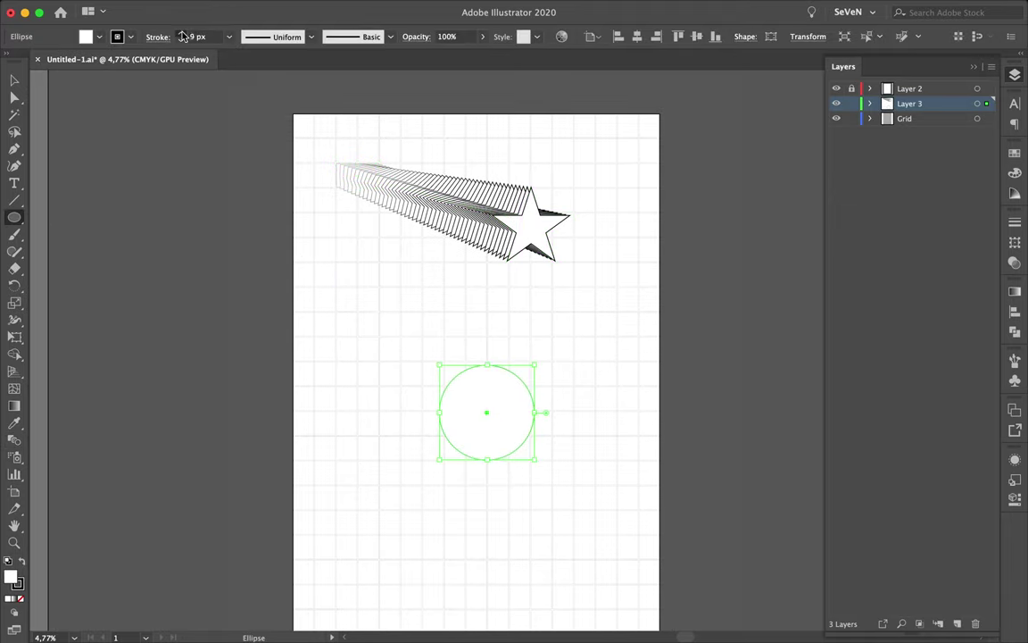
- Add the circle to the blend and pull the spine's end point into a sharp apex
{"action": "key", "text": "ctrl+alt+b"}
{"action": "left_click", "coordinate": [532, 223]}
{"action": "key", "text": "a"}
{"action": "left_click_drag", "start_coordinate": [530, 224], "coordinate": [612, 185]}
{"action": "key", "text": "ctrl+z"}
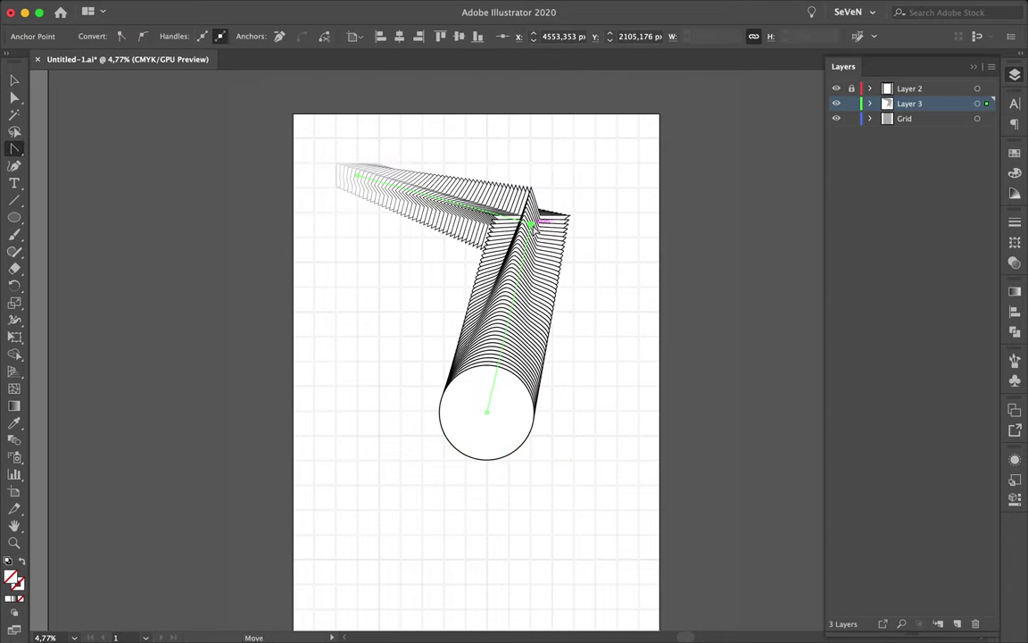
{"action": "left_click_drag", "start_coordinate": [530, 221], "coordinate": [534, 187]}
- Bend the blend spine's lower and upper parts into an S-shaped curve
{"action": "left_click_drag", "start_coordinate": [534, 457], "coordinate": [525, 378]}
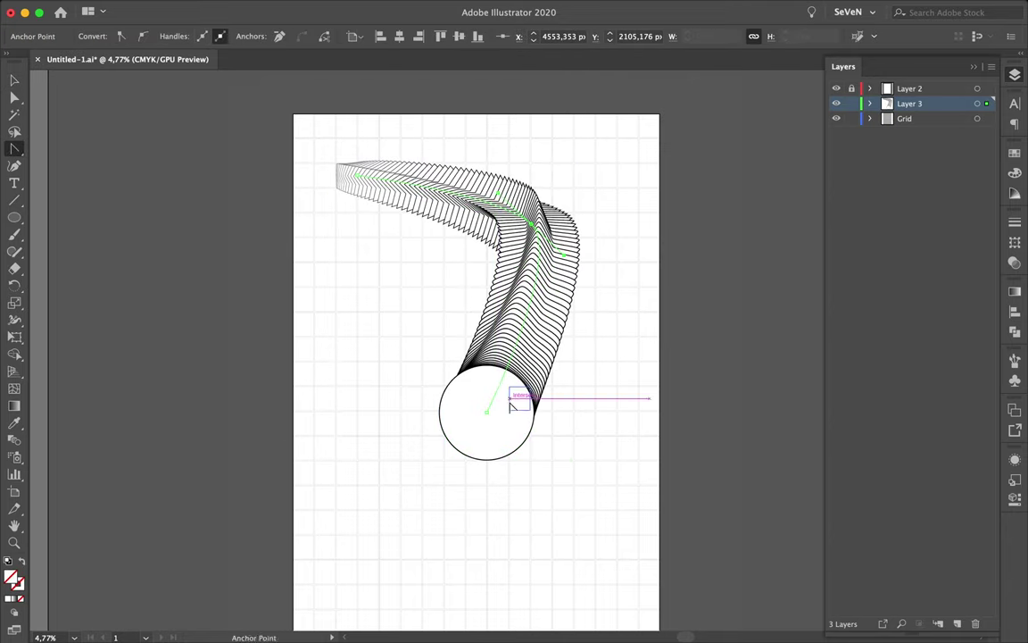
{"action": "left_click_drag", "start_coordinate": [399, 182], "coordinate": [334, 205]}
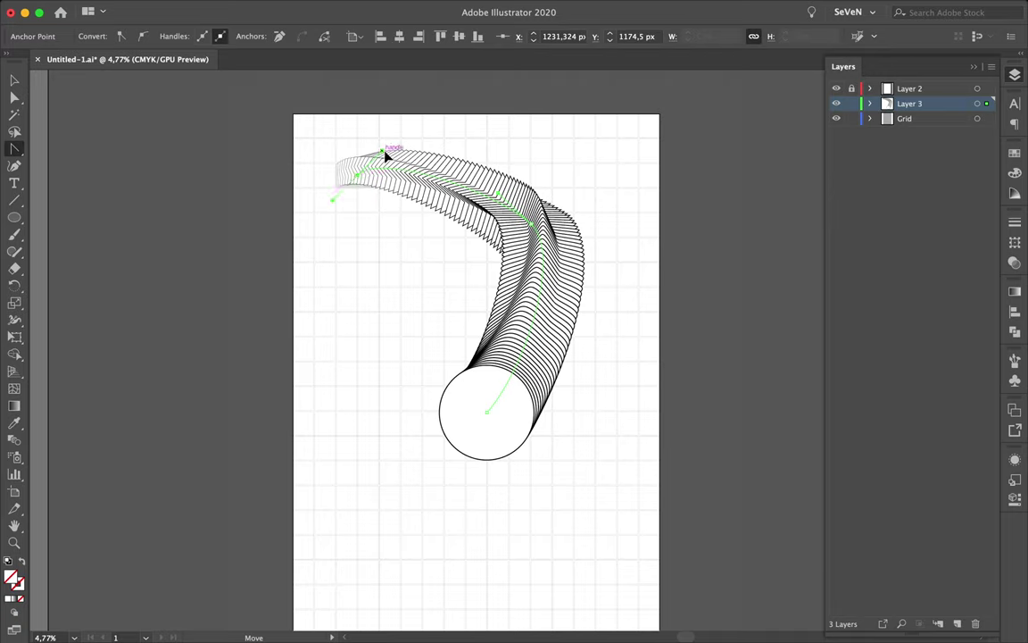
{"action": "left_click_drag", "start_coordinate": [386, 156], "coordinate": [498, 196]}
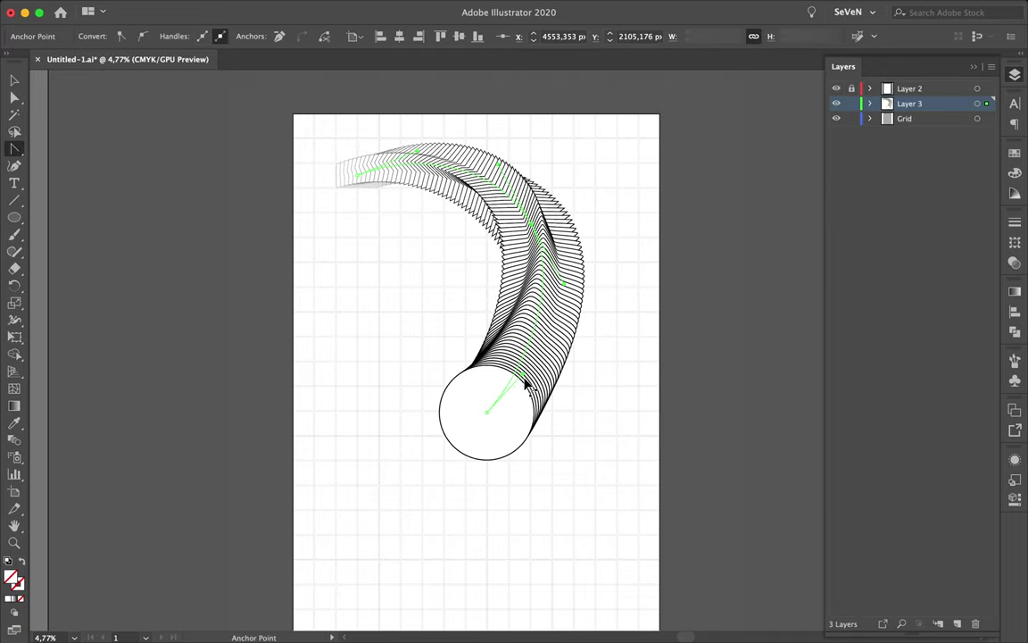
{"action": "left_click_drag", "start_coordinate": [524, 370], "coordinate": [402, 312]}
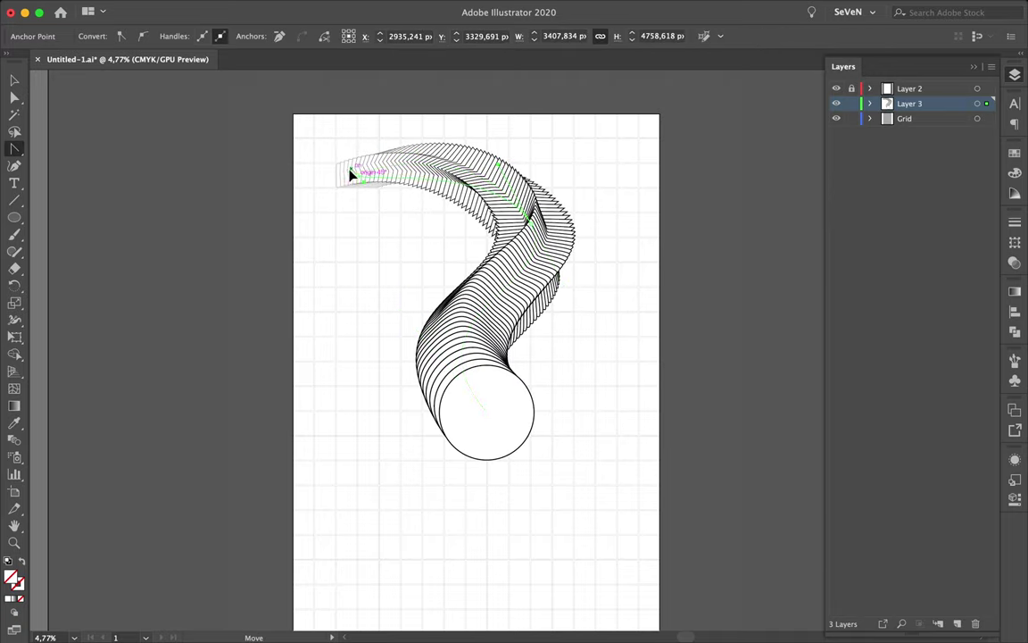
- Nudge the blend's upper-left end into position
{"action": "key", "text": "v"}
{"action": "left_click_drag", "start_coordinate": [350, 175], "coordinate": [362, 180]}
{"action": "left_click_drag", "start_coordinate": [356, 236], "coordinate": [372, 257]}
{"action": "left_click", "coordinate": [553, 241]}
{"action": "left_click", "coordinate": [645, 236]}
- Move the circle end of the blend to the right edge, then back onto the page
{"action": "key", "text": "a"}
{"action": "left_click_drag", "start_coordinate": [485, 414], "coordinate": [659, 410]}
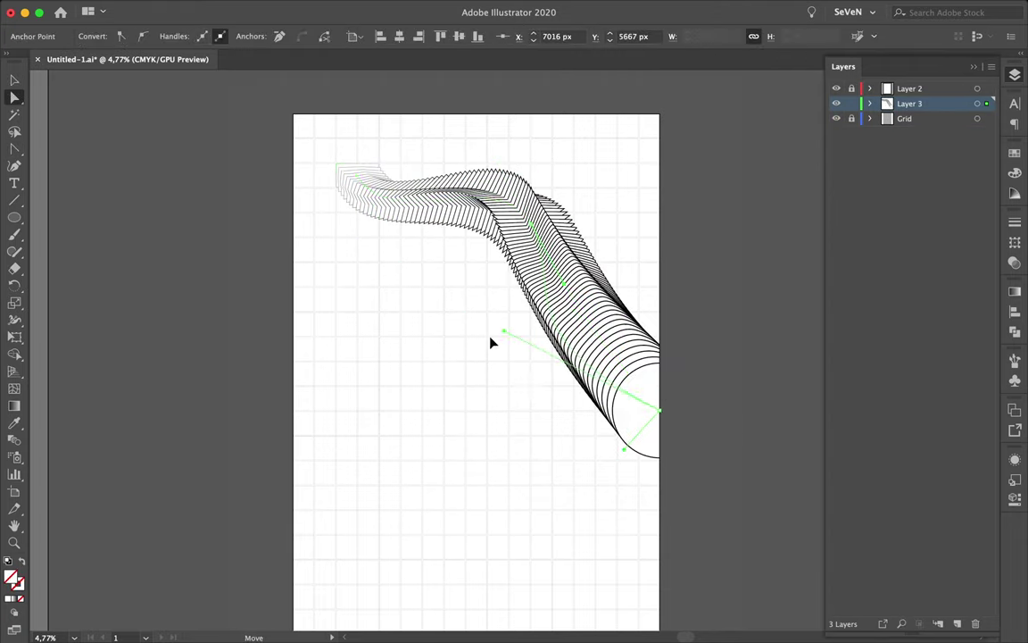
{"action": "key", "text": "v"}
{"action": "left_click", "coordinate": [429, 363]}
{"action": "scroll", "coordinate": [430, 363], "scroll_direction": "down", "scroll_amount": 2}
{"action": "left_click", "coordinate": [613, 328]}
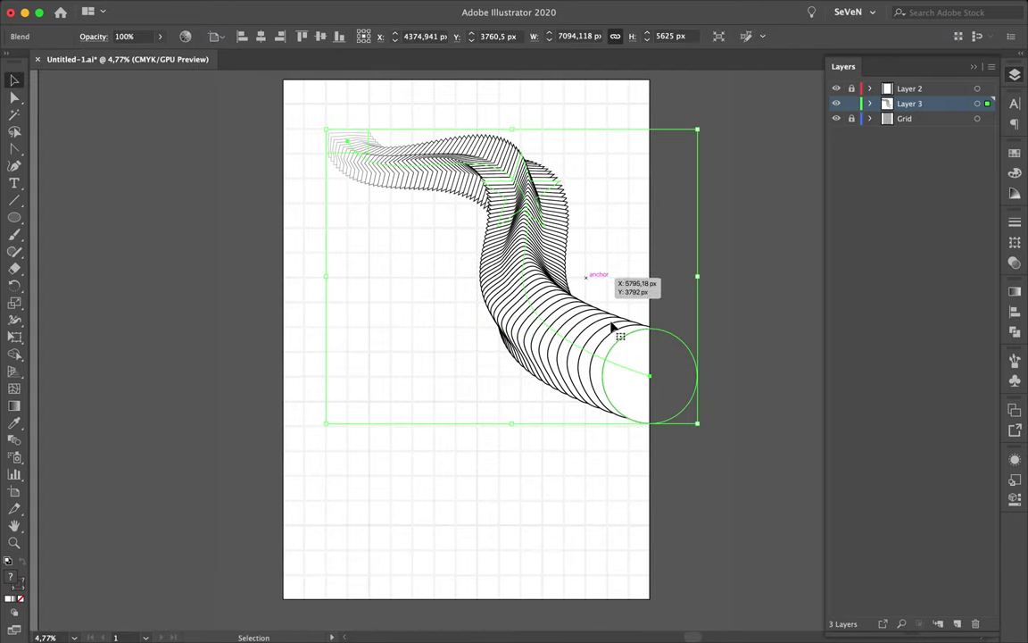
{"action": "key", "text": "a"}
{"action": "left_click_drag", "start_coordinate": [649, 375], "coordinate": [558, 356]}
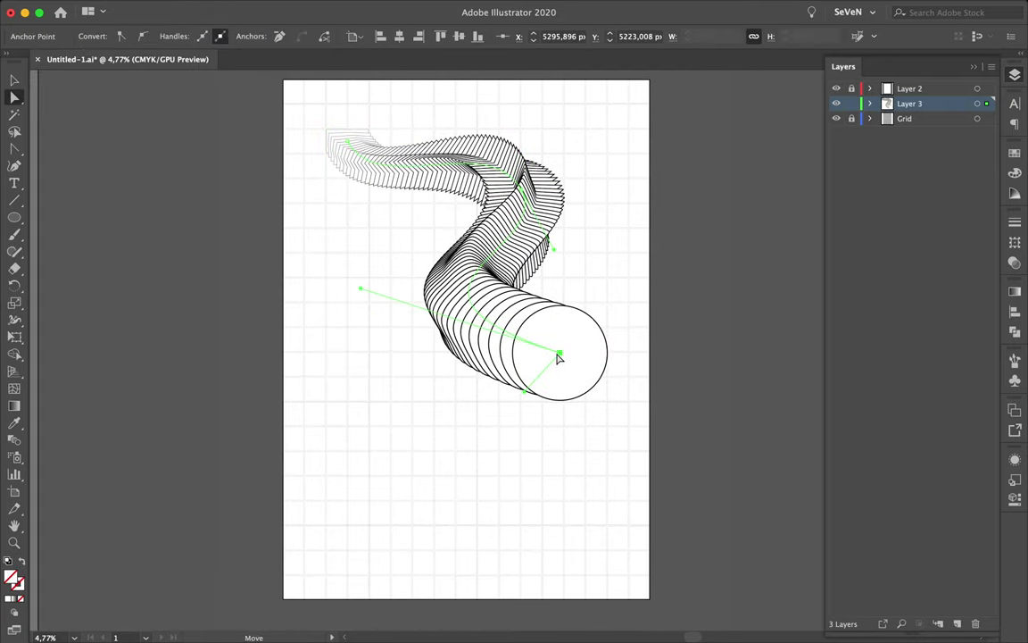
{"action": "left_click", "coordinate": [448, 370]}
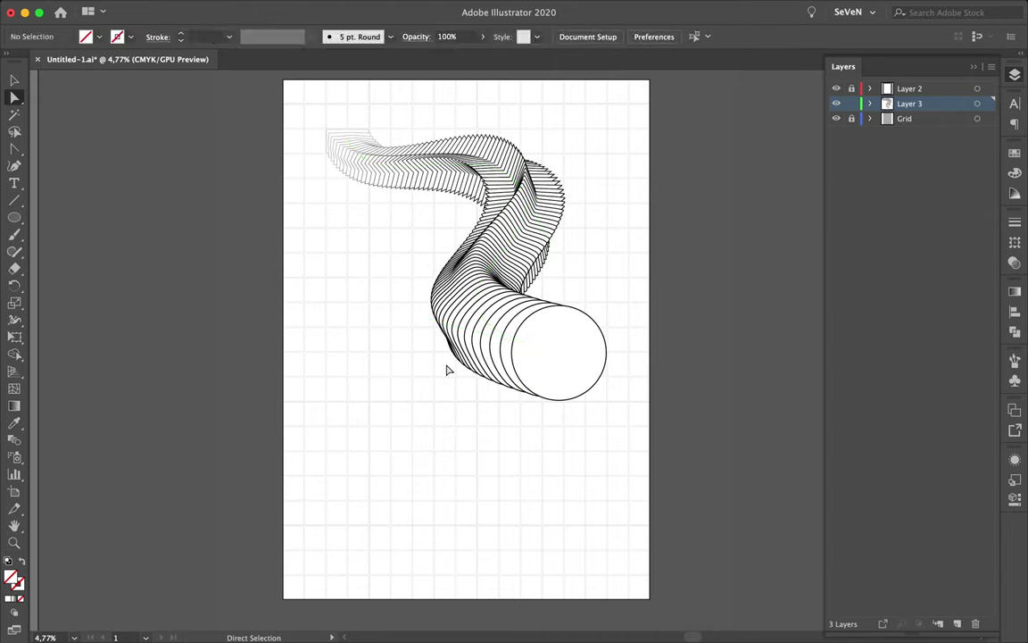
- Expand the blend into separate ribbon paths with Object > Expand
{"action": "key", "text": "super+a"}
{"action": "left_click", "coordinate": [176, 8]}
{"action": "left_click", "coordinate": [192, 163]}
{"action": "left_click", "coordinate": [543, 408]}
{"action": "key", "text": "v"}
{"action": "left_click", "coordinate": [780, 219]}
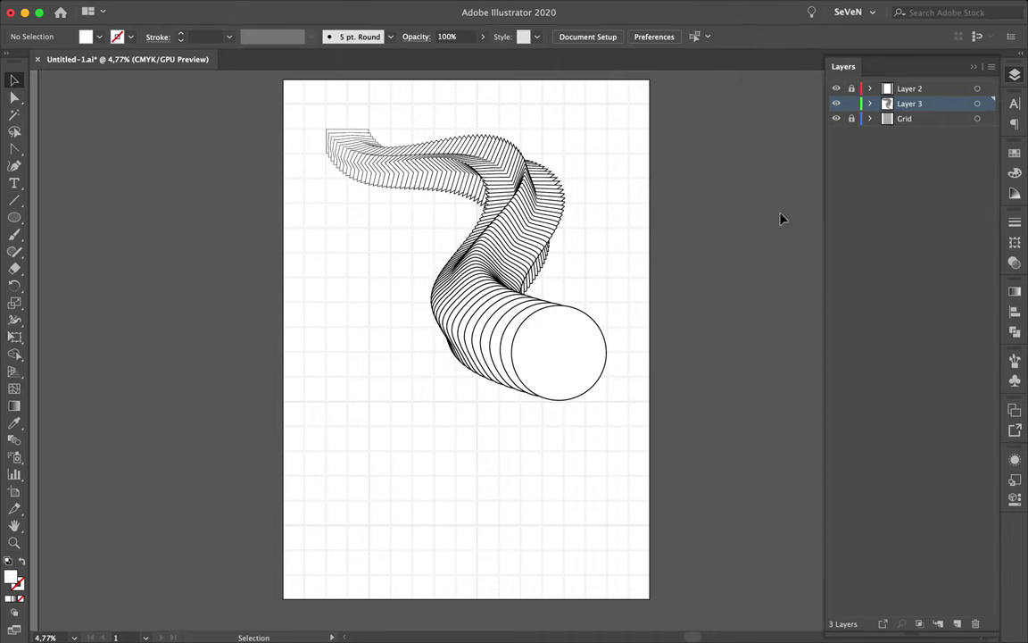
{"action": "left_click", "coordinate": [531, 257]}
{"action": "left_click", "coordinate": [345, 292]}
{"action": "scroll", "coordinate": [344, 292], "scroll_direction": "down", "scroll_amount": 1}
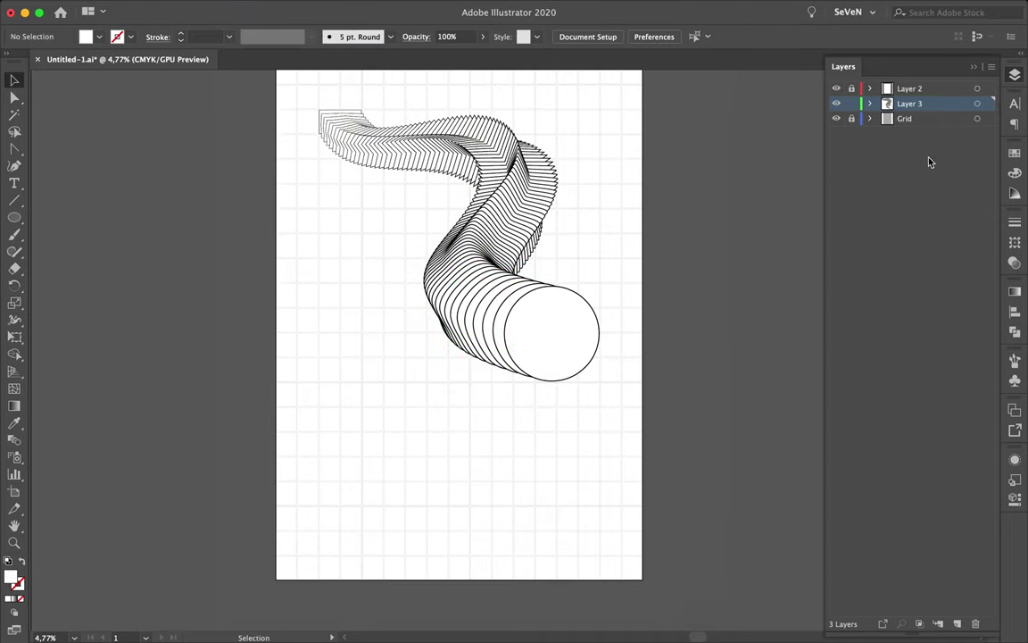
- Change the orange swatch to F27900 and delete unused swatches
{"action": "left_click", "coordinate": [1015, 151]}
{"action": "double_click", "coordinate": [833, 168]}
{"action": "left_click", "coordinate": [865, 585]}
{"action": "left_click", "coordinate": [999, 421]}
{"action": "left_click", "coordinate": [976, 269]}
{"action": "key", "text": "Return"}
- Add ZERO INFORMATION text below the ribbon in Schwager Sans, about 486 pt, tightened tracking
{"action": "scroll", "coordinate": [437, 350], "scroll_direction": "up", "scroll_amount": 2}
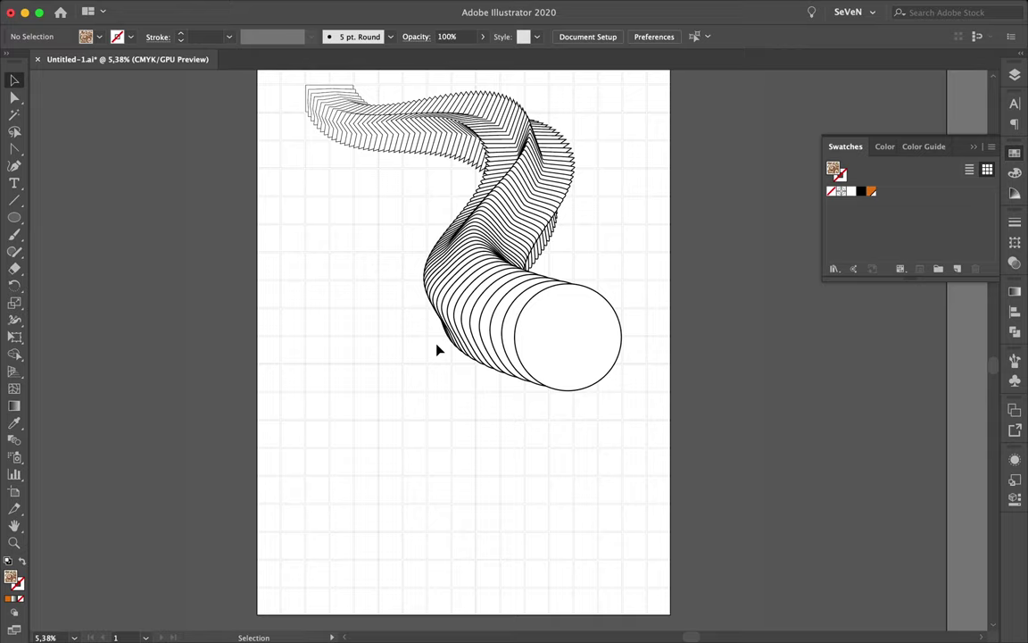
{"action": "left_click", "coordinate": [355, 429]}
{"action": "left_click_drag", "start_coordinate": [423, 440], "coordinate": [482, 459]}
{"action": "key", "text": "ctrl+t"}
{"action": "left_click", "coordinate": [871, 118]}
{"action": "type", "text": "schwag"}
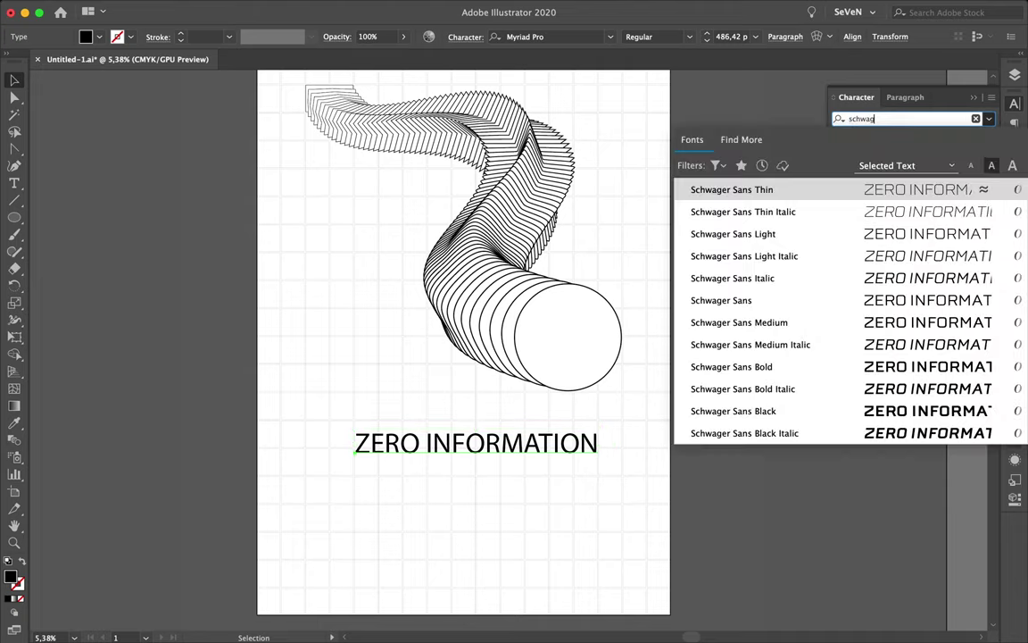
{"action": "left_click", "coordinate": [792, 300]}
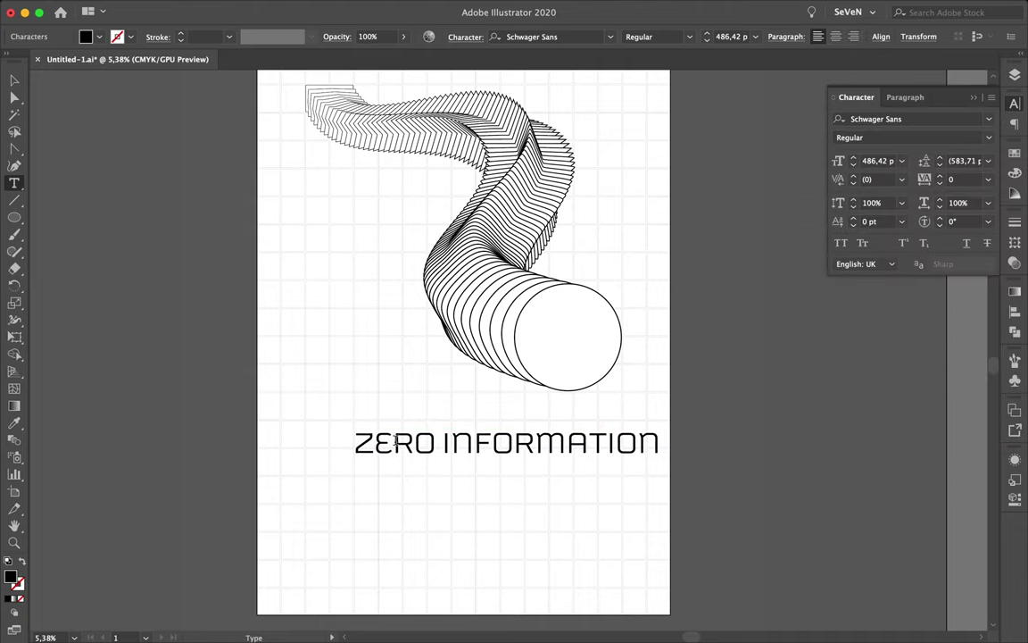
{"action": "left_click", "coordinate": [854, 183]}
{"action": "key", "text": "Escape"}
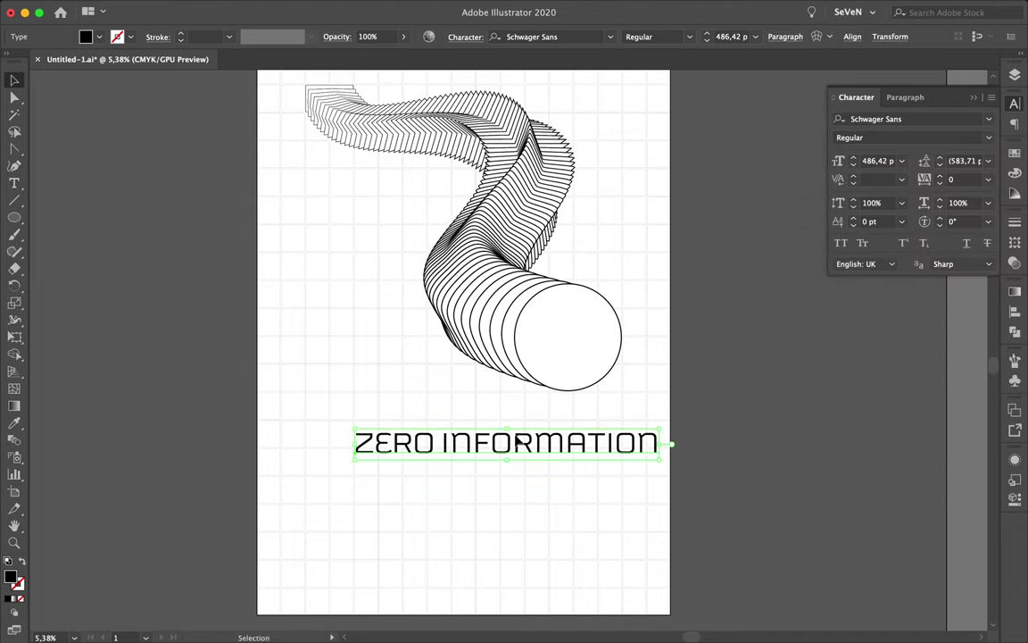
- Draw a text frame to the left of the ribbon
{"action": "scroll", "coordinate": [624, 420], "scroll_direction": "up", "scroll_amount": 1}
{"action": "key", "text": "t"}
{"action": "left_click_drag", "start_coordinate": [282, 211], "coordinate": [396, 374]}
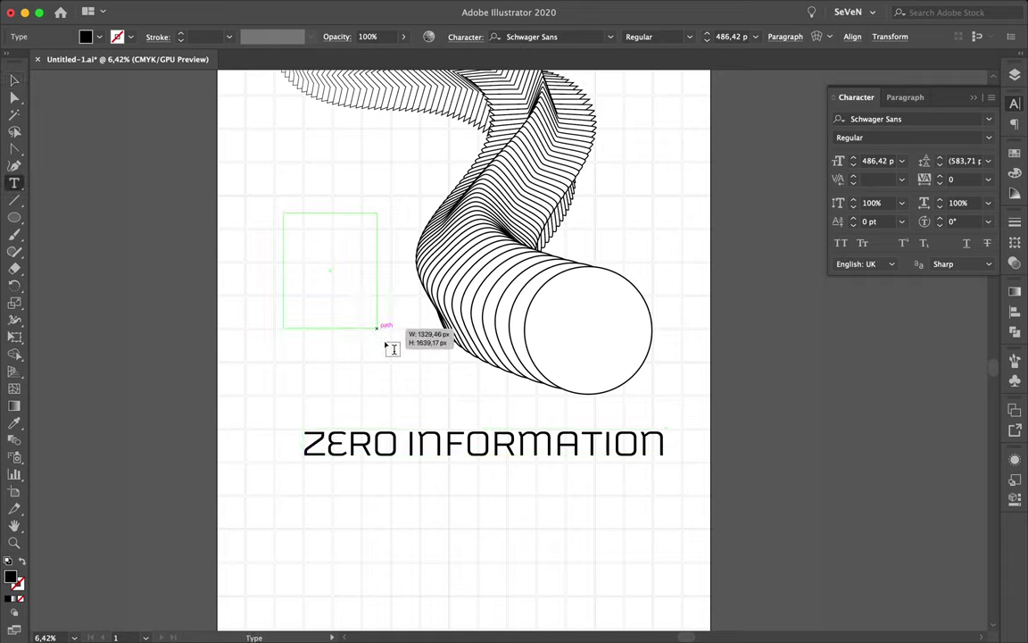
- Justify all lines of the stacked text and move its frame up-left
{"action": "key", "text": "super+v"}
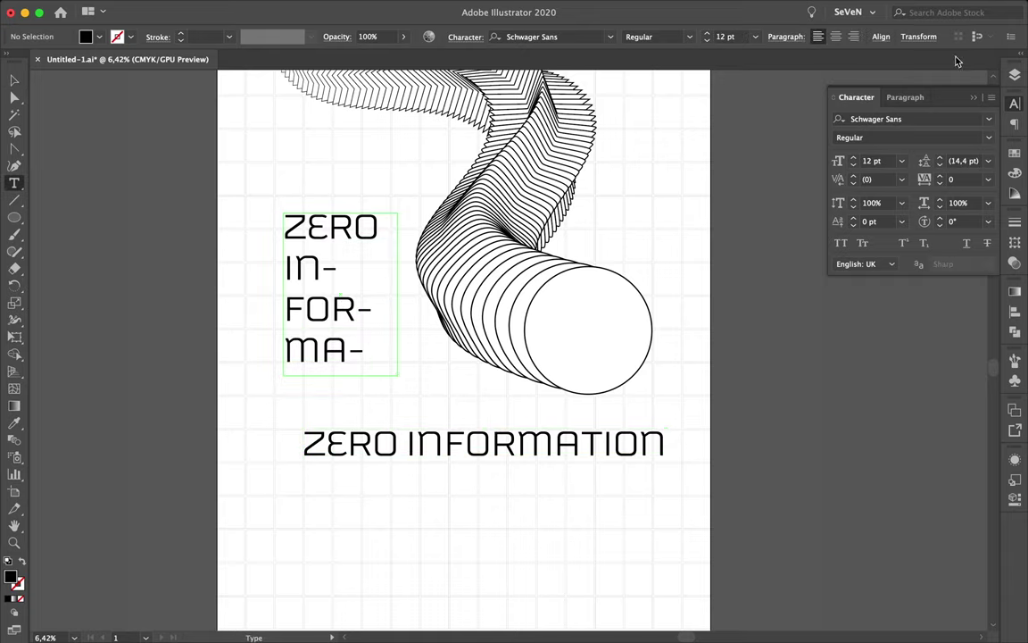
{"action": "left_click", "coordinate": [1015, 123]}
{"action": "left_click", "coordinate": [986, 121]}
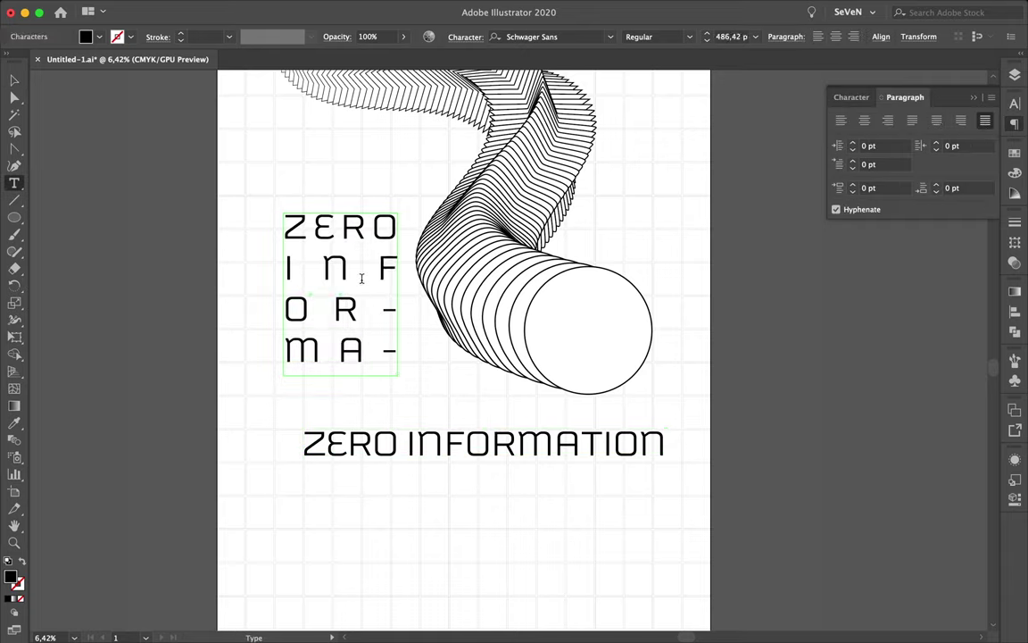
{"action": "key", "text": "Escape"}
{"action": "left_click_drag", "start_coordinate": [367, 284], "coordinate": [358, 268]}
- Set the stacked text to 505 pt Black, adjust kerning, and widen the frame so ATION fits
{"action": "scroll", "coordinate": [394, 366], "scroll_direction": "up", "scroll_amount": 2}
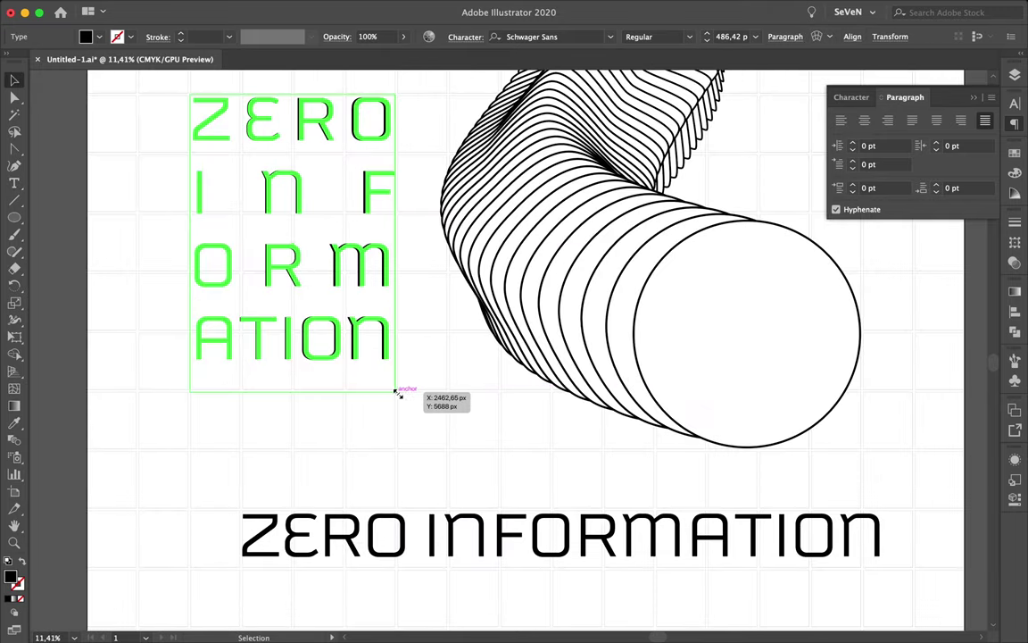
{"action": "left_click", "coordinate": [856, 96]}
{"action": "left_click", "coordinate": [875, 160]}
{"action": "type", "text": "505"}
{"action": "key", "text": "Return"}
{"action": "scroll", "coordinate": [870, 160], "scroll_direction": "down", "scroll_amount": 8}
{"action": "left_click", "coordinate": [988, 138]}
{"action": "left_click", "coordinate": [912, 303]}
{"action": "left_click", "coordinate": [853, 176]}
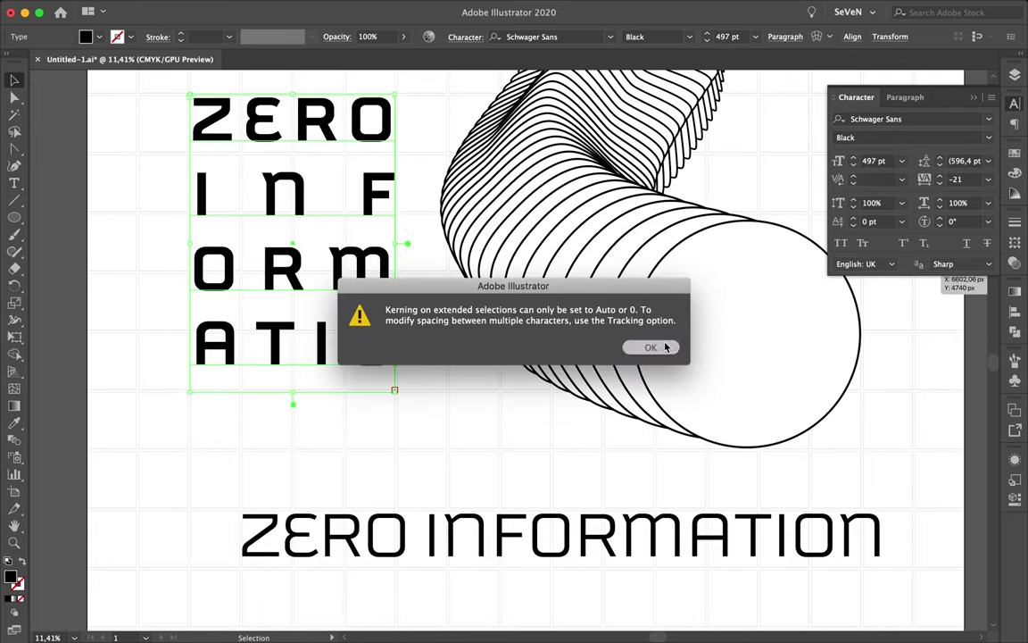
{"action": "left_click", "coordinate": [652, 346]}
{"action": "left_click_drag", "start_coordinate": [396, 241], "coordinate": [376, 308]}
- Change the stacked text to Medium style and reposition the single-line ZERO INFORMATION text
{"action": "scroll", "coordinate": [373, 262], "scroll_direction": "down", "scroll_amount": 3}
{"action": "left_click", "coordinate": [951, 138]}
{"action": "type", "text": "Medium"}
{"action": "key", "text": "Return"}
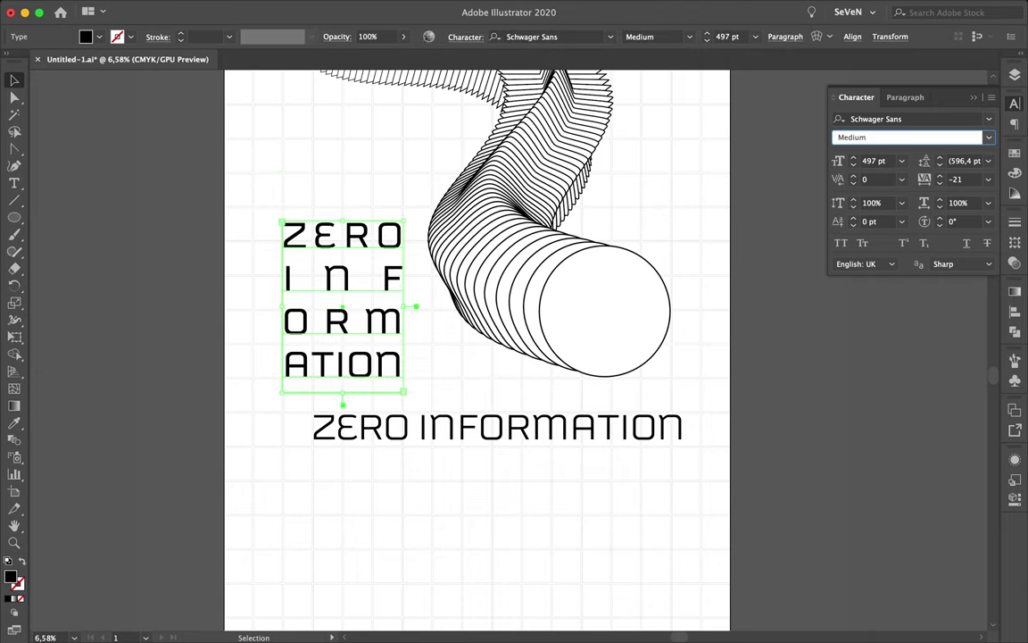
{"action": "left_click", "coordinate": [596, 444]}
{"action": "left_click_drag", "start_coordinate": [529, 428], "coordinate": [586, 501]}
{"action": "scroll", "coordinate": [585, 500], "scroll_direction": "down", "scroll_amount": 3}
- Retype the lower line as APOLLO 2020 POSTER #480 and shrink it to 230 pt
{"action": "key", "text": "t"}
{"action": "left_click_drag", "start_coordinate": [622, 381], "coordinate": [491, 297]}
{"action": "type", "text": "POSTER #4"}
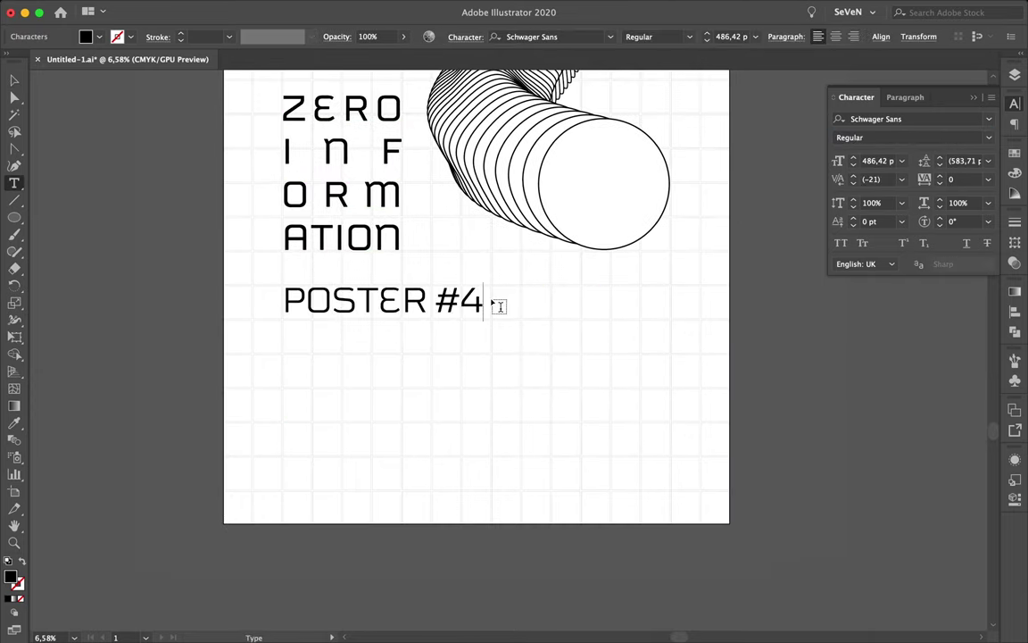
{"action": "key", "text": "Return"}
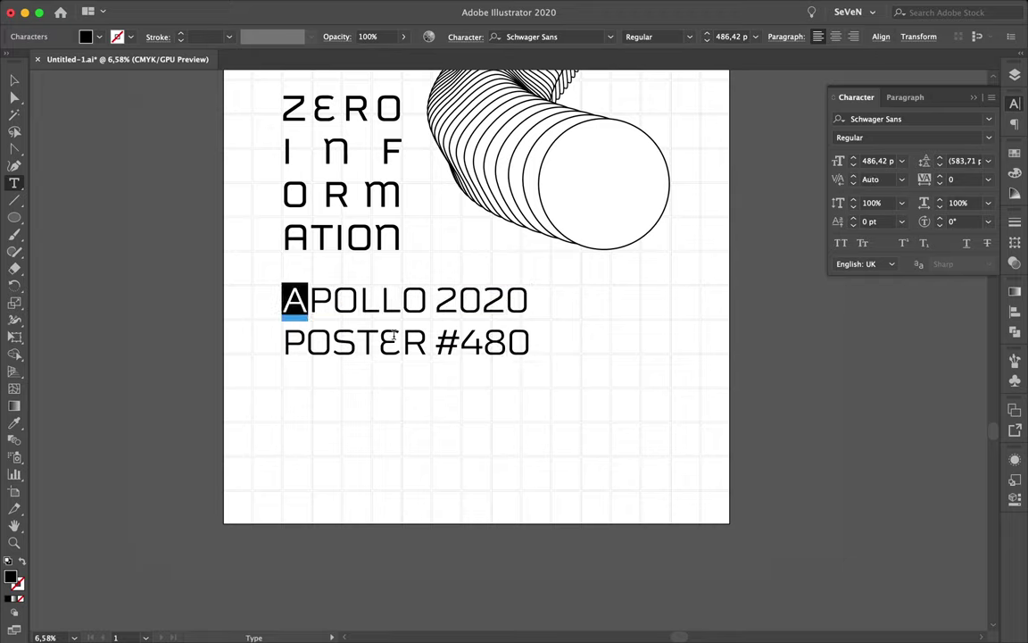
{"action": "key", "text": "Escape"}
{"action": "left_click", "coordinate": [854, 165]}
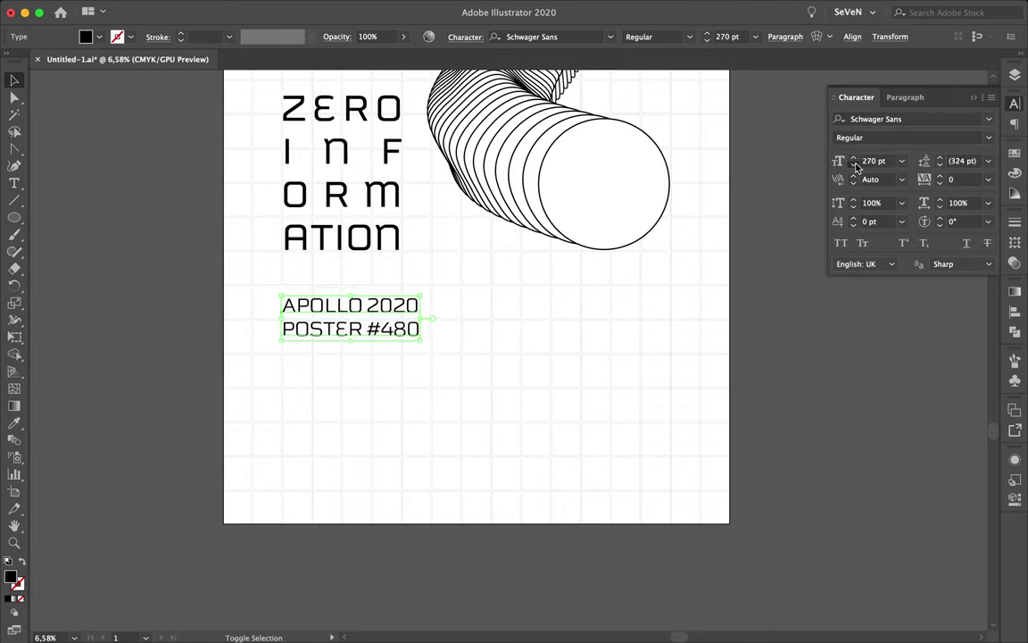
- Paste the APOLLO text into a new area-text frame and justify all lines
{"action": "scroll", "coordinate": [333, 328], "scroll_direction": "up", "scroll_amount": 3}
{"action": "left_click_drag", "start_coordinate": [227, 212], "coordinate": [487, 266]}
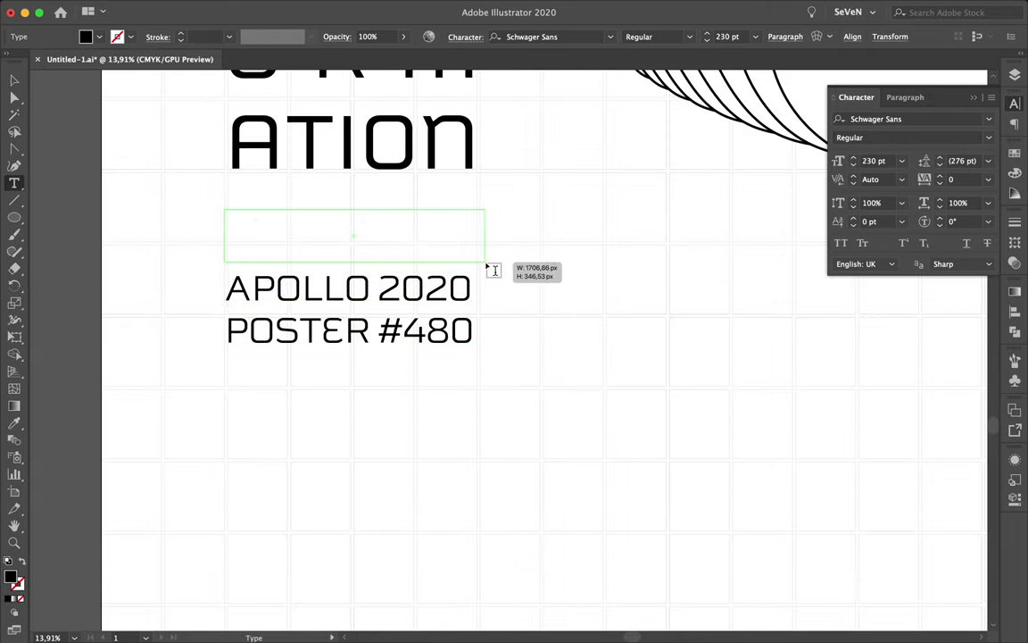
{"action": "key", "text": "ctrl+v"}
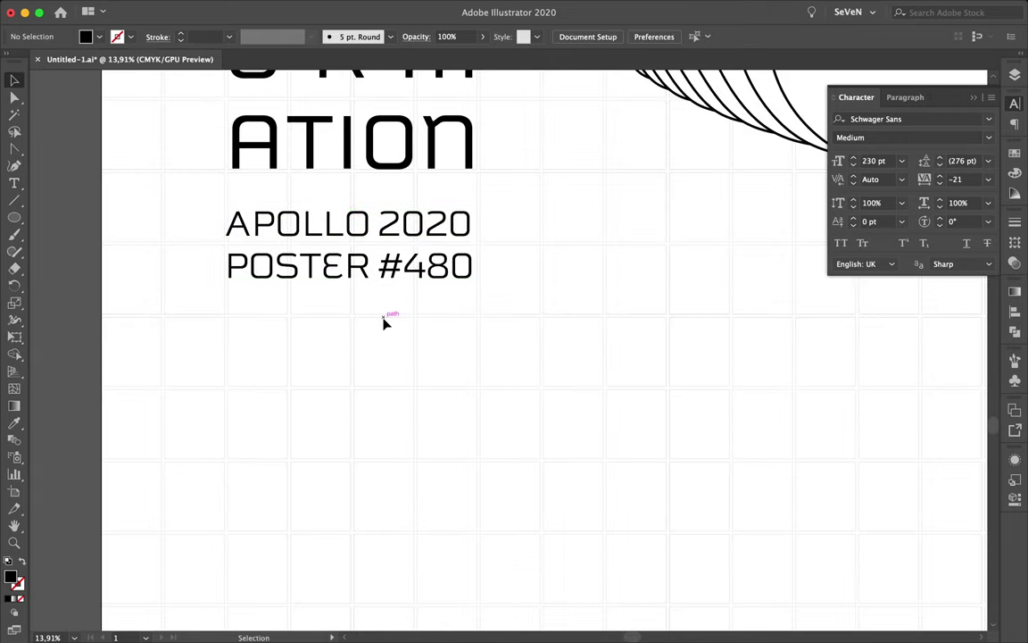
{"action": "left_click", "coordinate": [348, 250]}
{"action": "left_click", "coordinate": [906, 96]}
{"action": "left_click", "coordinate": [984, 120]}
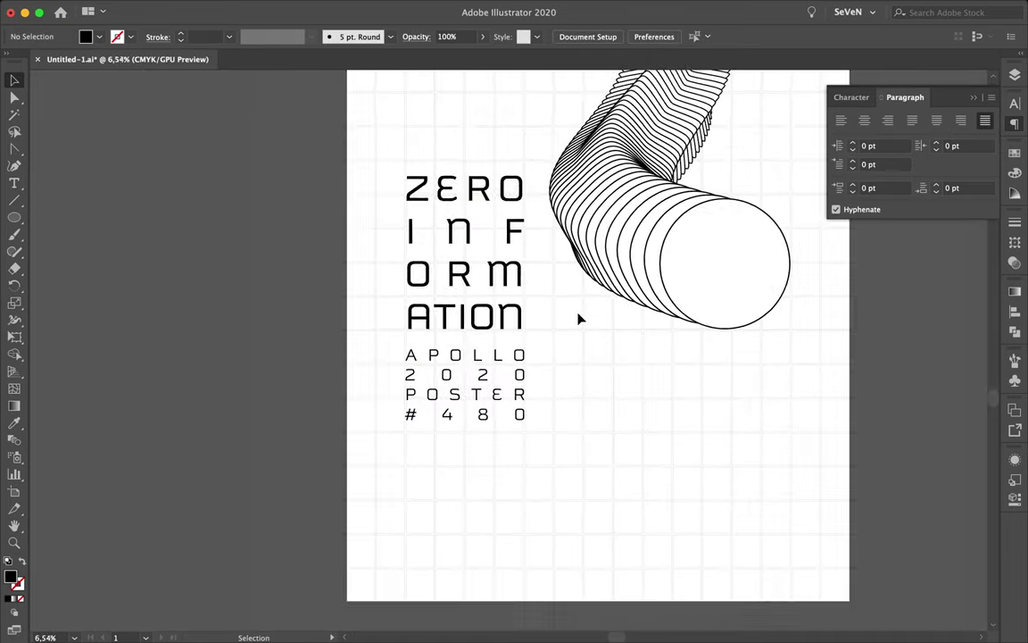
{"action": "left_click", "coordinate": [851, 97]}
- Tighten the ZERO INFORMATION leading and nudge the title frame up slightly
{"action": "left_click", "coordinate": [940, 166]}
{"action": "left_click", "coordinate": [696, 387]}
{"action": "left_click_drag", "start_coordinate": [528, 291], "coordinate": [528, 280]}
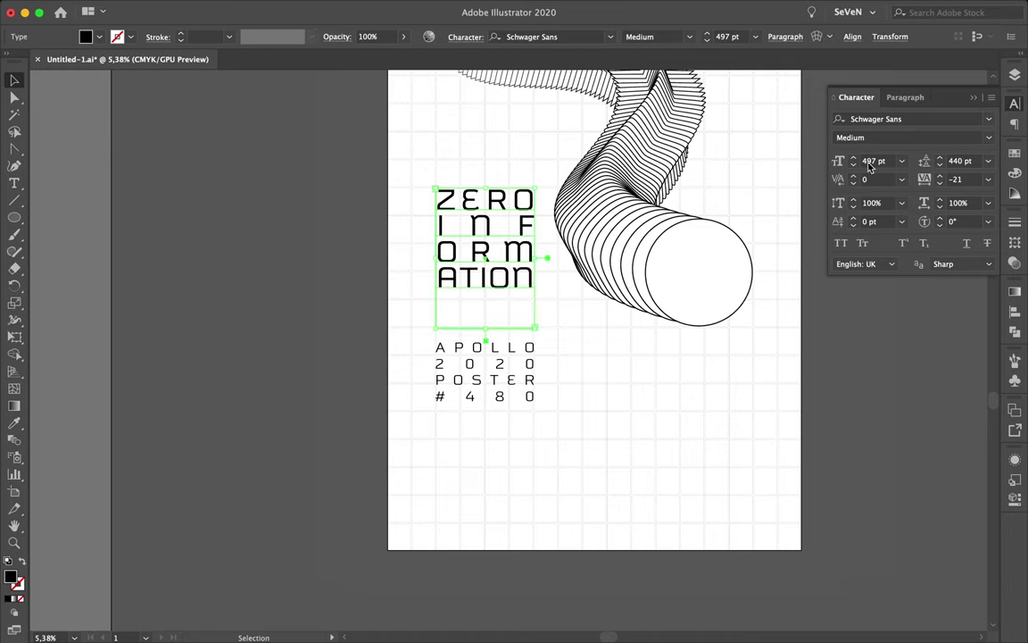
- Place the APOLLO 2020 POSTER #480 block directly beneath the title, aligned as one column
{"action": "left_click", "coordinate": [698, 443]}
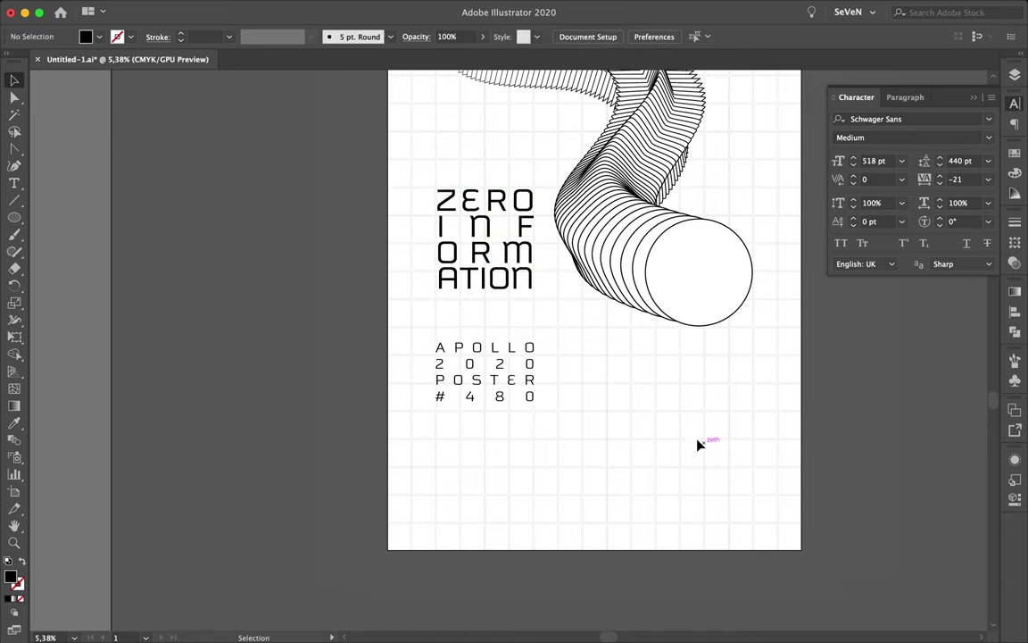
{"action": "left_click_drag", "start_coordinate": [500, 389], "coordinate": [502, 348]}
{"action": "left_click", "coordinate": [1015, 225]}
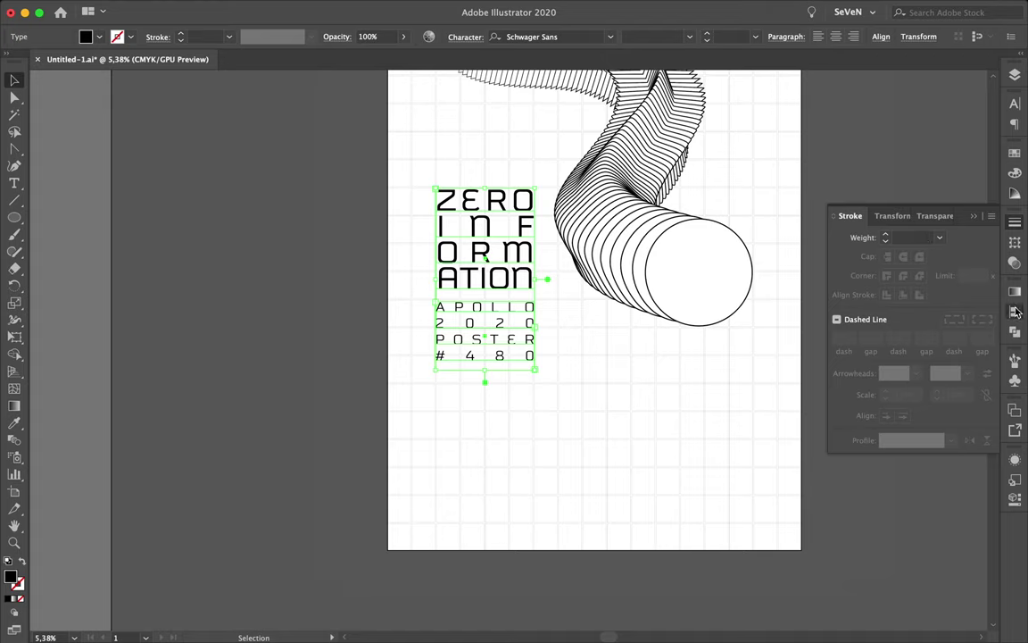
{"action": "left_click", "coordinate": [1015, 312]}
{"action": "left_click", "coordinate": [866, 323]}
{"action": "left_click_drag", "start_coordinate": [615, 322], "coordinate": [505, 323]}
{"action": "left_click", "coordinate": [576, 400]}
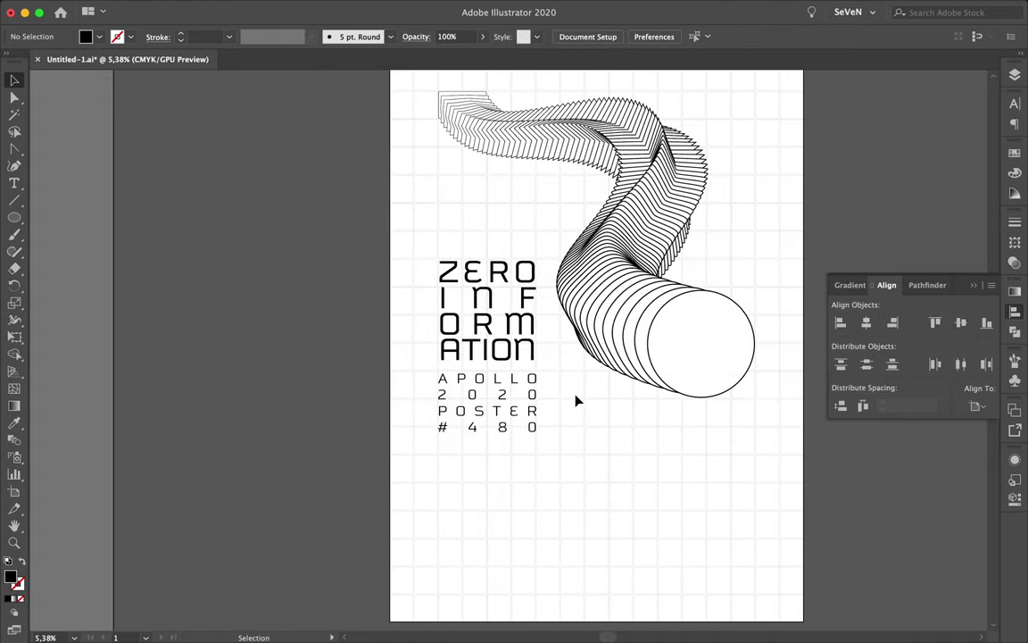
{"action": "scroll", "coordinate": [575, 400], "scroll_direction": "up", "scroll_amount": 2}
{"action": "scroll", "coordinate": [554, 395], "scroll_direction": "down", "scroll_amount": 1}
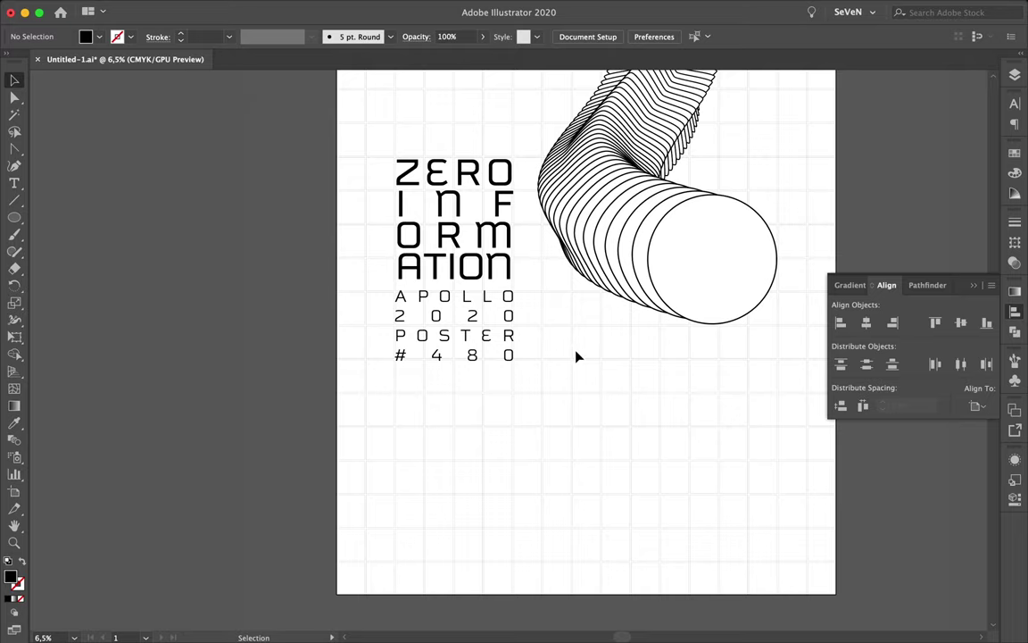
- Add a '15' text object below the APOLLO block, enlarge it, and convert it to outlines
{"action": "key", "text": "t"}
{"action": "left_click", "coordinate": [460, 441]}
{"action": "type", "text": "15"}
{"action": "key", "text": "Escape"}
{"action": "key", "text": "v"}
{"action": "left_click_drag", "start_coordinate": [493, 446], "coordinate": [598, 541]}
{"action": "left_click", "coordinate": [176, 7]}
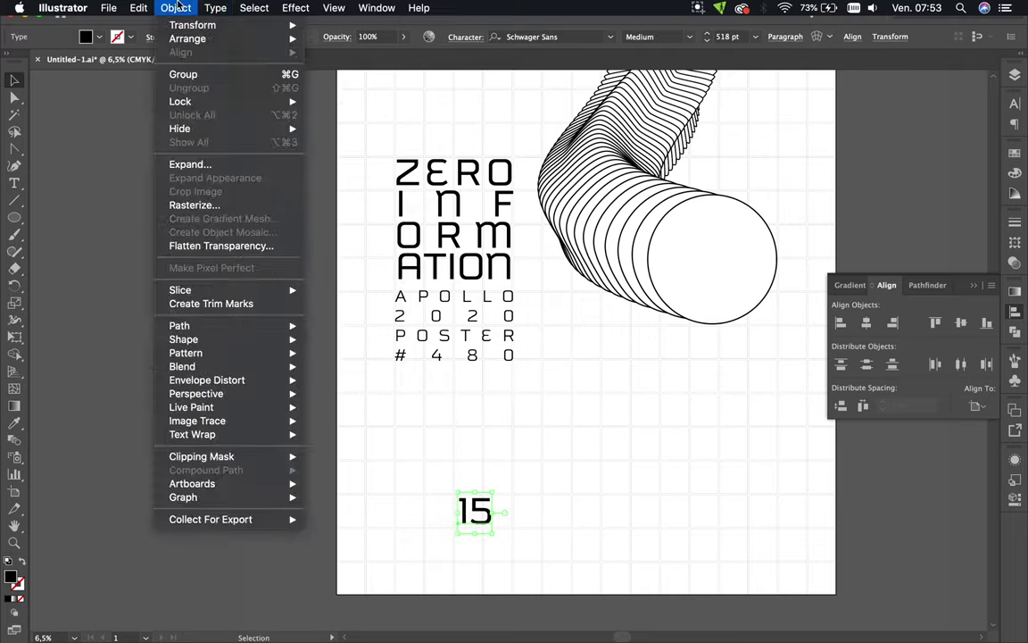
{"action": "key", "text": "ctrl+shift+o"}
- Move the outlined 15 under the APOLLO block and scale it to the text column width
{"action": "left_click_drag", "start_coordinate": [432, 449], "coordinate": [448, 398]}
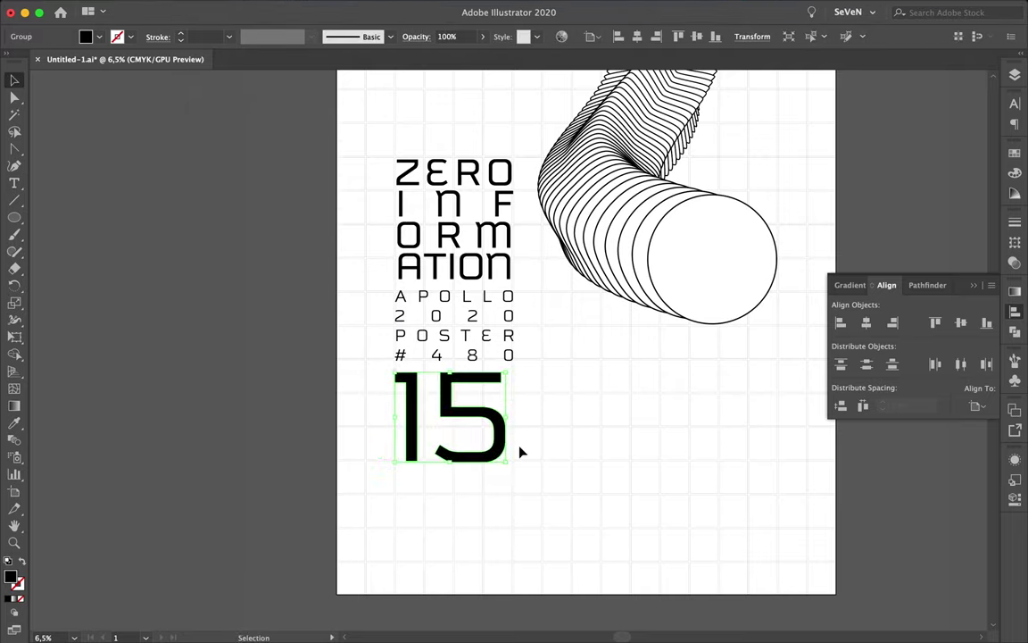
{"action": "left_click_drag", "start_coordinate": [509, 464], "coordinate": [513, 468]}
{"action": "scroll", "coordinate": [446, 413], "scroll_direction": "up", "scroll_amount": 5, "text": "alt"}
{"action": "scroll", "coordinate": [280, 379], "scroll_direction": "up", "scroll_amount": 3}
{"action": "left_click", "coordinate": [374, 363]}
{"action": "scroll", "coordinate": [374, 362], "scroll_direction": "down", "scroll_amount": 2, "text": "alt"}
- Fill the 15 with the orange swatch
{"action": "left_click", "coordinate": [1015, 102]}
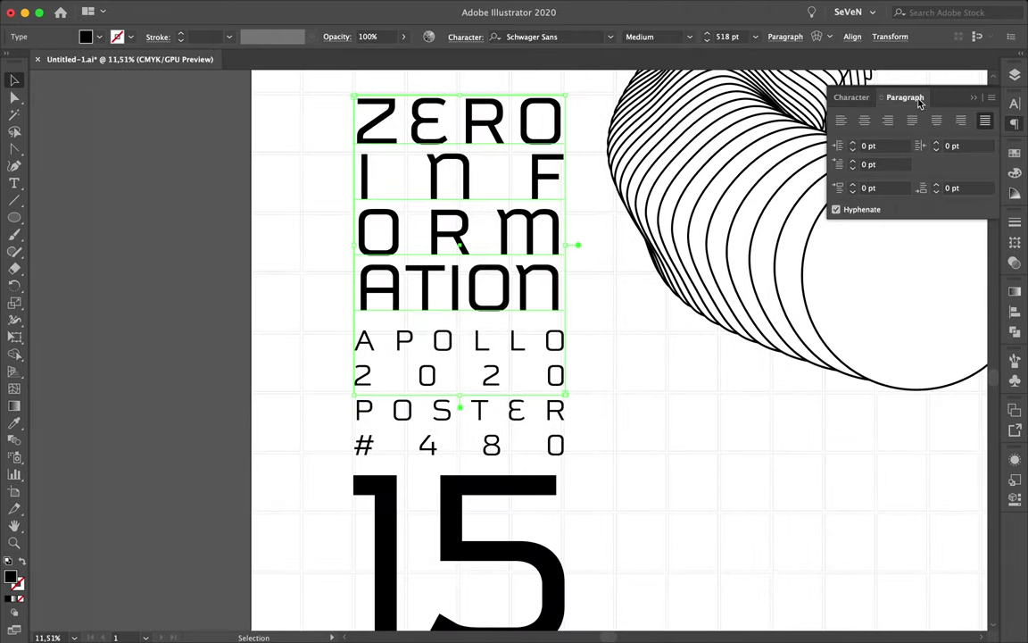
{"action": "left_click", "coordinate": [906, 96]}
{"action": "left_click", "coordinate": [489, 489]}
{"action": "scroll", "coordinate": [386, 449], "scroll_direction": "up", "scroll_amount": 3}
{"action": "scroll", "coordinate": [382, 448], "scroll_direction": "down", "scroll_amount": 3, "text": "alt"}
{"action": "scroll", "coordinate": [381, 448], "scroll_direction": "down", "scroll_amount": 2, "text": "alt"}
{"action": "left_click", "coordinate": [1015, 242]}
{"action": "left_click", "coordinate": [871, 190]}
{"action": "left_click", "coordinate": [761, 496]}
{"action": "scroll", "coordinate": [761, 496], "scroll_direction": "up", "scroll_amount": 1, "text": "alt"}
{"action": "left_click", "coordinate": [683, 277]}
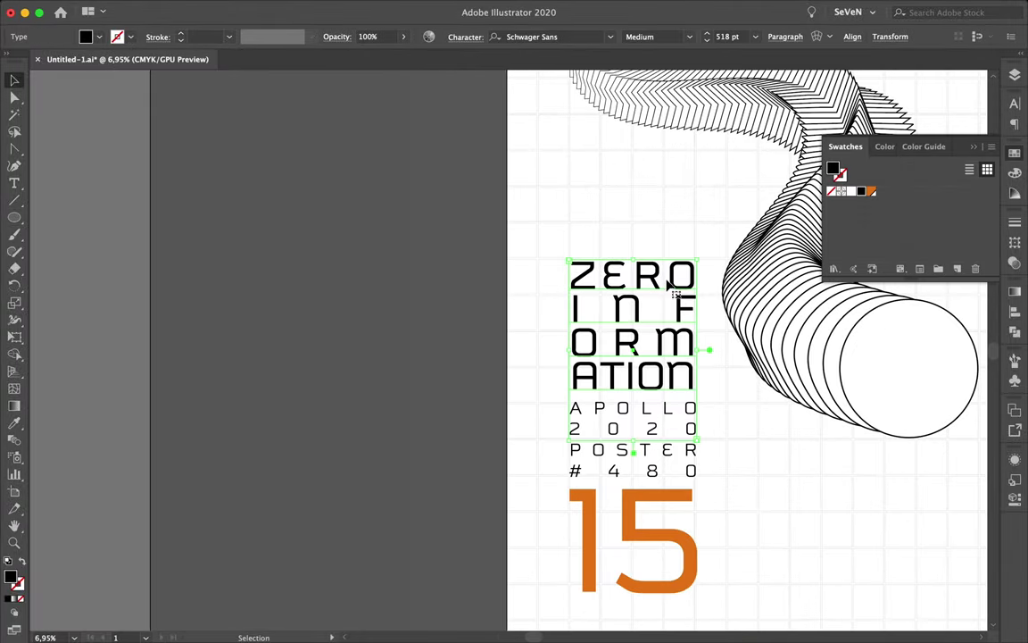
- Make the O letters in ZERO and INFORMATION orange
{"action": "double_click", "coordinate": [683, 278]}
{"action": "double_click", "coordinate": [653, 374]}
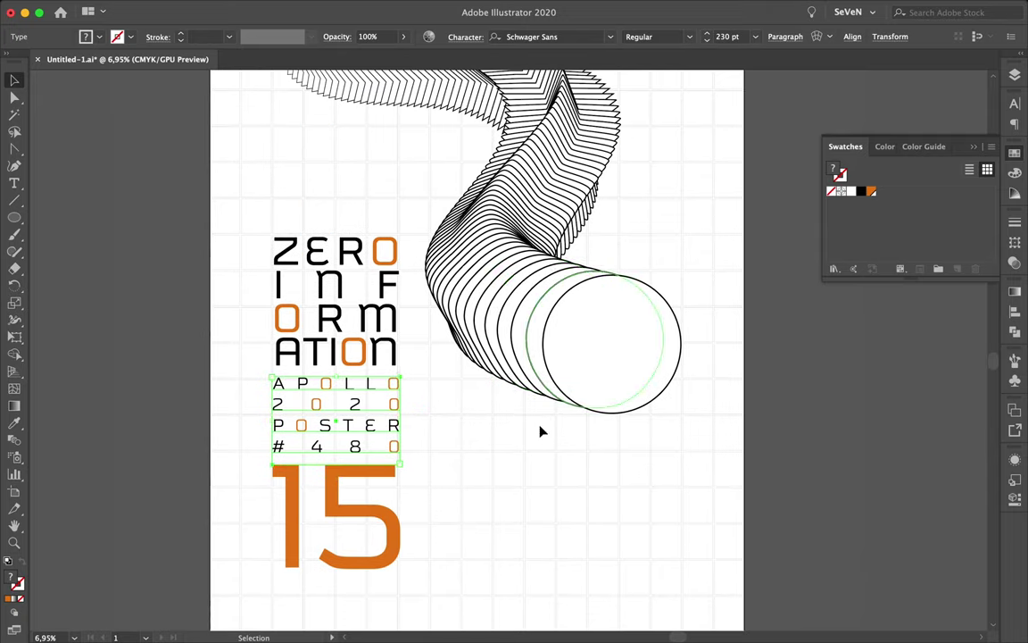
{"action": "scroll", "coordinate": [540, 432], "scroll_direction": "down", "scroll_amount": 3}
{"action": "left_click", "coordinate": [446, 384]}
- Reduce the APOLLO block leading to 259 pt in the Character panel
{"action": "left_click", "coordinate": [364, 200]}
{"action": "scroll", "coordinate": [369, 205], "scroll_direction": "up", "scroll_amount": 3}
{"action": "left_click", "coordinate": [277, 389]}
{"action": "key", "text": "ctrl+t"}
{"action": "left_click", "coordinate": [940, 165]}
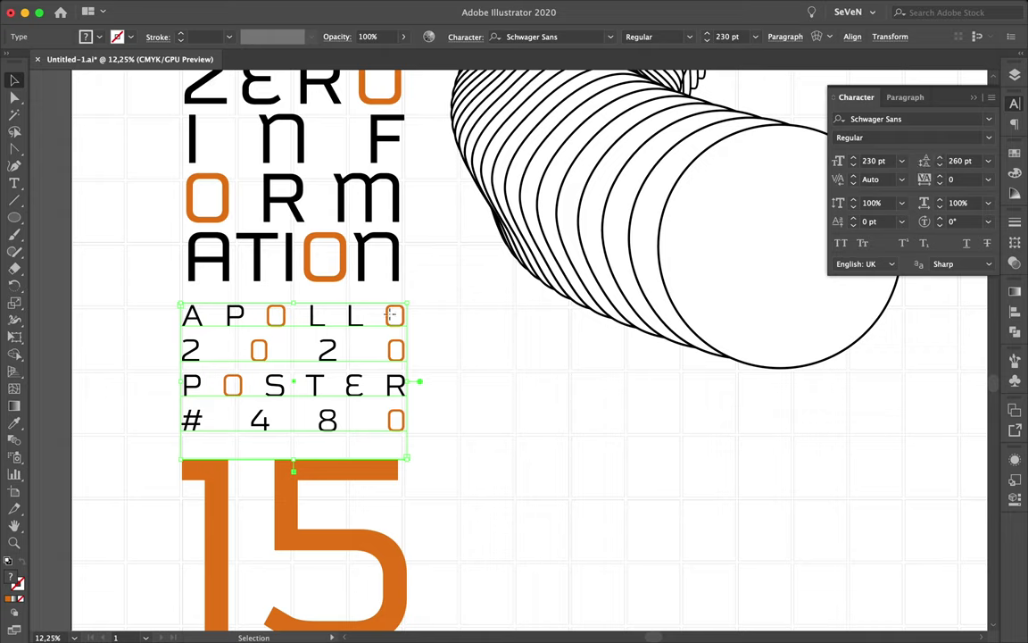
{"action": "scroll", "coordinate": [351, 335], "scroll_direction": "up", "scroll_amount": 2}
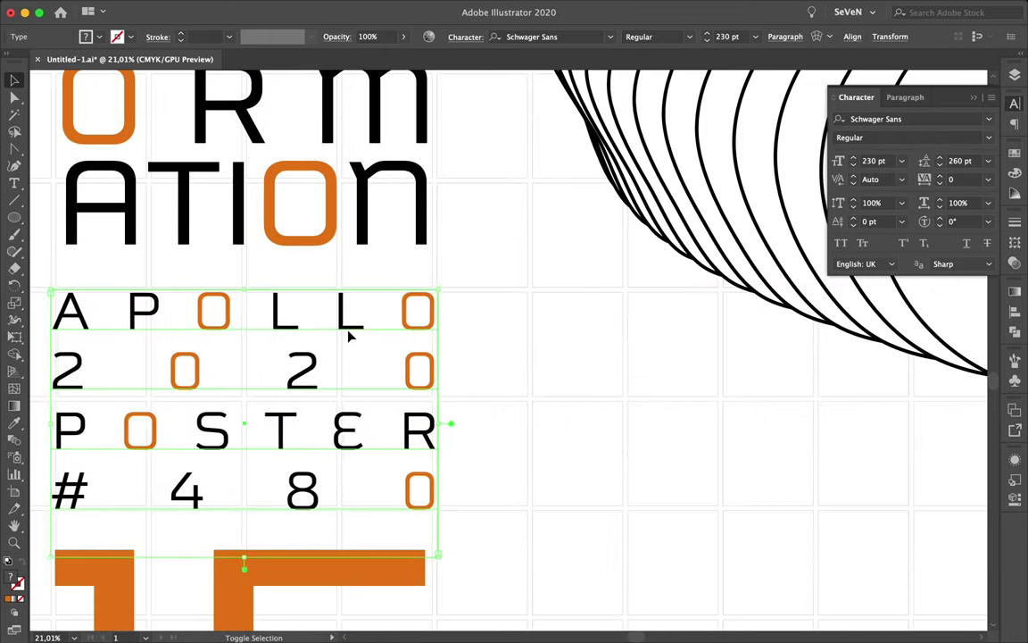
{"action": "left_click", "coordinate": [941, 165]}
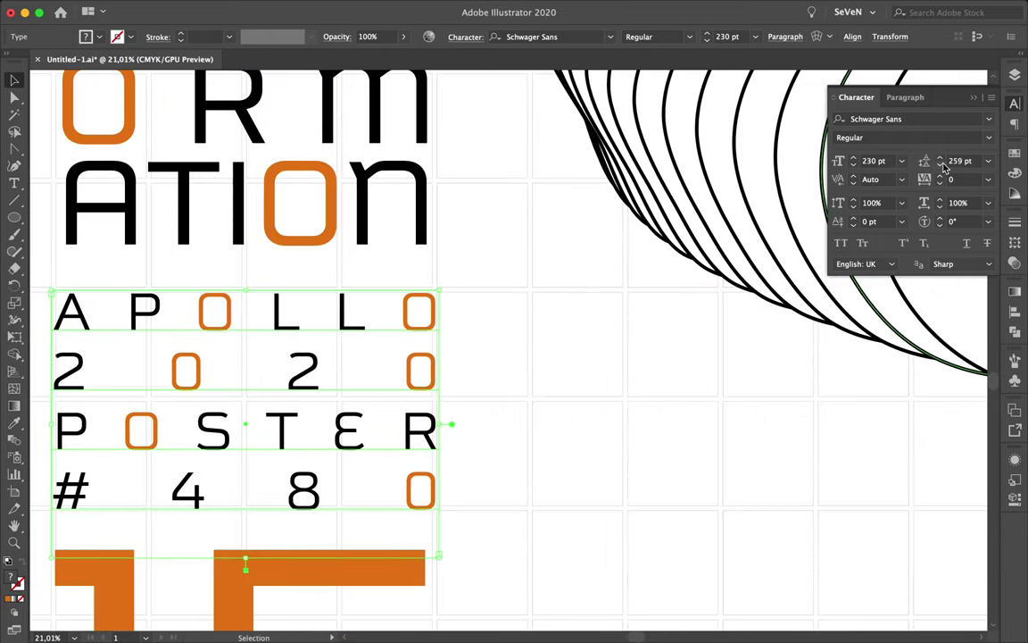
{"action": "left_click", "coordinate": [505, 523]}
- Check that the orange 15 and APOLLO block sit snugly in one compact column
{"action": "scroll", "coordinate": [505, 523], "scroll_direction": "down", "scroll_amount": 5}
{"action": "left_click", "coordinate": [557, 330]}
{"action": "scroll", "coordinate": [649, 348], "scroll_direction": "down", "scroll_amount": 2}
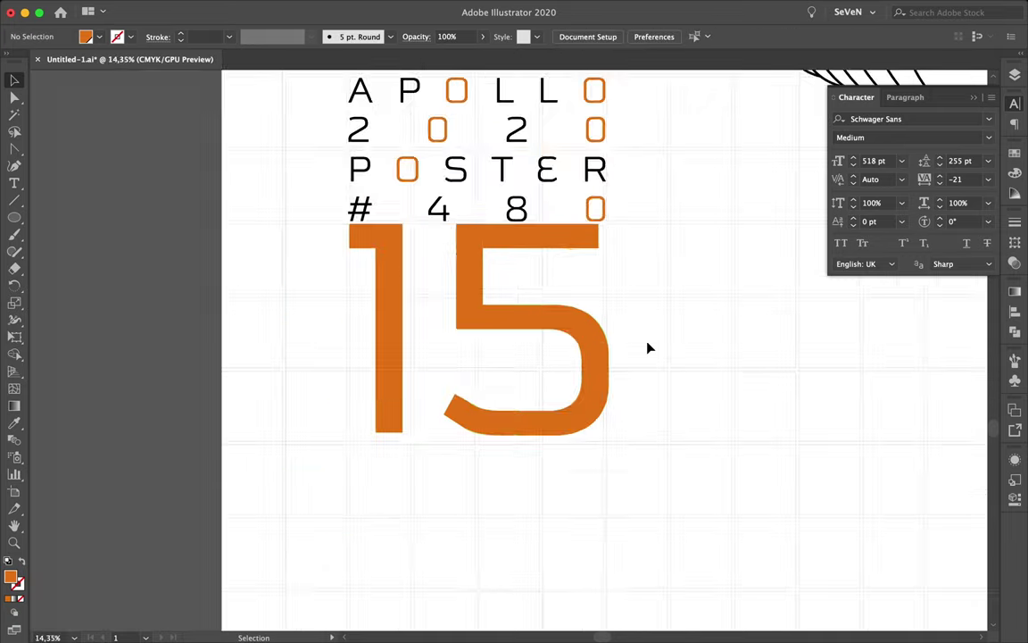
{"action": "scroll", "coordinate": [625, 353], "scroll_direction": "down", "scroll_amount": 2}
{"action": "scroll", "coordinate": [686, 354], "scroll_direction": "down", "scroll_amount": 2}
{"action": "left_click", "coordinate": [686, 277]}
{"action": "left_click", "coordinate": [699, 337]}
{"action": "scroll", "coordinate": [695, 338], "scroll_direction": "down", "scroll_amount": 2}
{"action": "scroll", "coordinate": [627, 425], "scroll_direction": "up", "scroll_amount": 1}
{"action": "scroll", "coordinate": [627, 425], "scroll_direction": "up", "scroll_amount": 2}
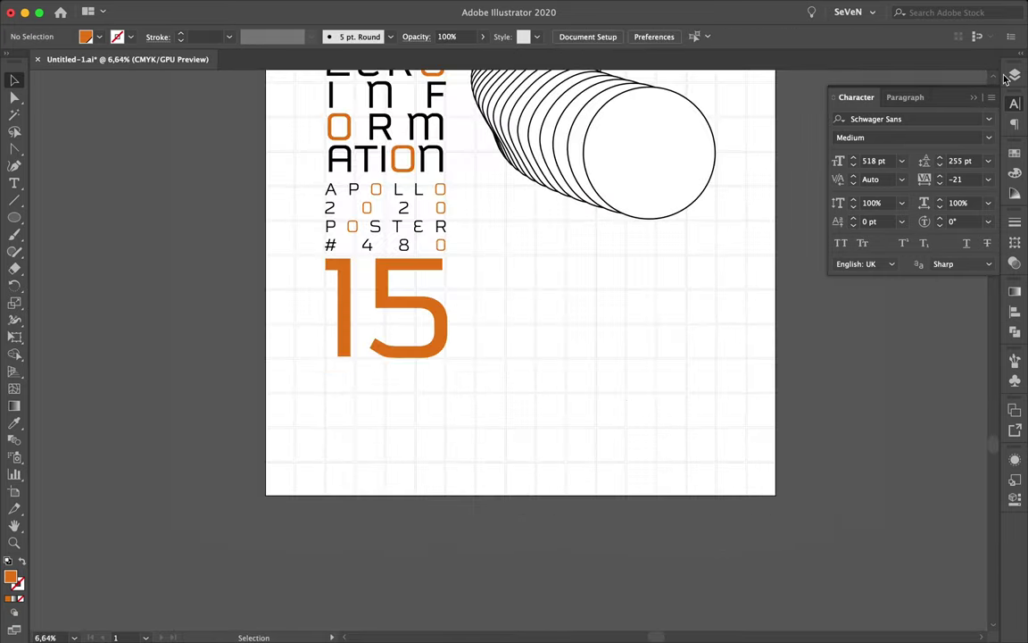
- On the Grid layer, stretch a bottom-left grid square into a wide rectangle
{"action": "left_click", "coordinate": [1015, 74]}
{"action": "left_click", "coordinate": [321, 463]}
{"action": "left_click_drag", "start_coordinate": [321, 461], "coordinate": [739, 429]}
{"action": "scroll", "coordinate": [741, 449], "scroll_direction": "up", "scroll_amount": 2}
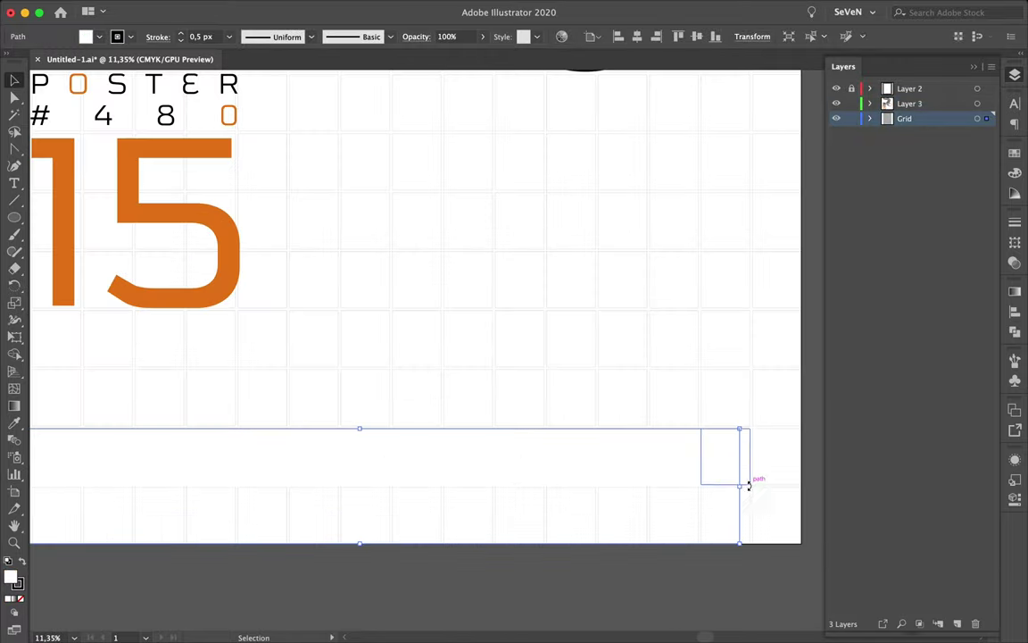
{"action": "left_click", "coordinate": [748, 490]}
- Widen a top-left grid rectangle across more of the top row
{"action": "scroll", "coordinate": [166, 455], "scroll_direction": "left", "scroll_amount": 3}
{"action": "scroll", "coordinate": [156, 447], "scroll_direction": "down", "scroll_amount": 2}
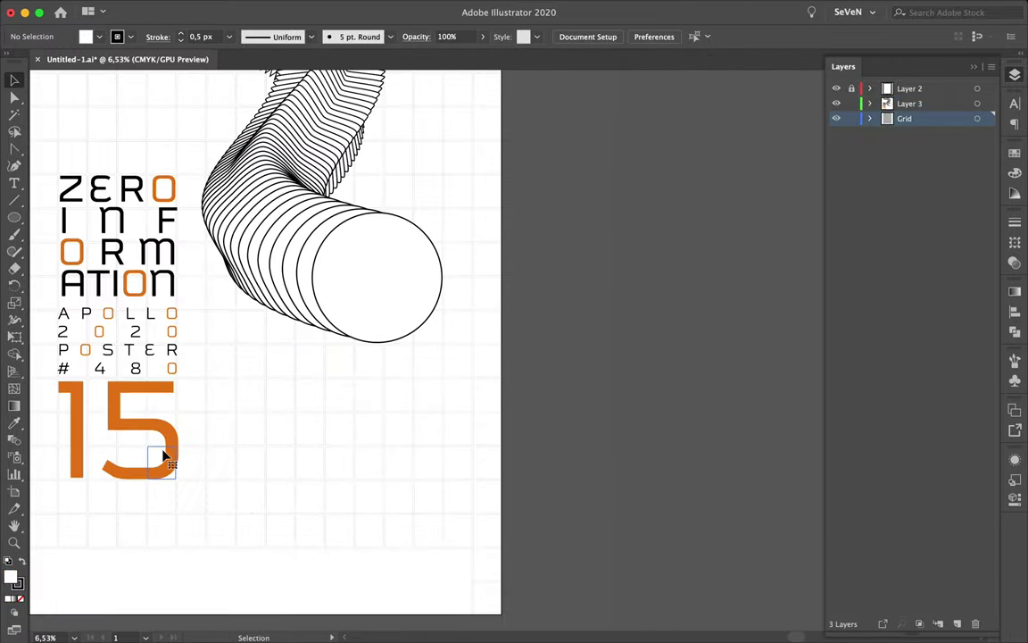
{"action": "scroll", "coordinate": [265, 390], "scroll_direction": "down", "scroll_amount": 2}
{"action": "scroll", "coordinate": [266, 390], "scroll_direction": "up", "scroll_amount": 3}
{"action": "scroll", "coordinate": [240, 372], "scroll_direction": "down", "scroll_amount": 3}
{"action": "left_click", "coordinate": [143, 197]}
{"action": "left_click_drag", "start_coordinate": [152, 196], "coordinate": [279, 195]}
{"action": "scroll", "coordinate": [279, 195], "scroll_direction": "up", "scroll_amount": 2}
{"action": "left_click", "coordinate": [250, 171]}
- Stretch a right-side grid square down toward the page's bottom edge
{"action": "left_click", "coordinate": [314, 194]}
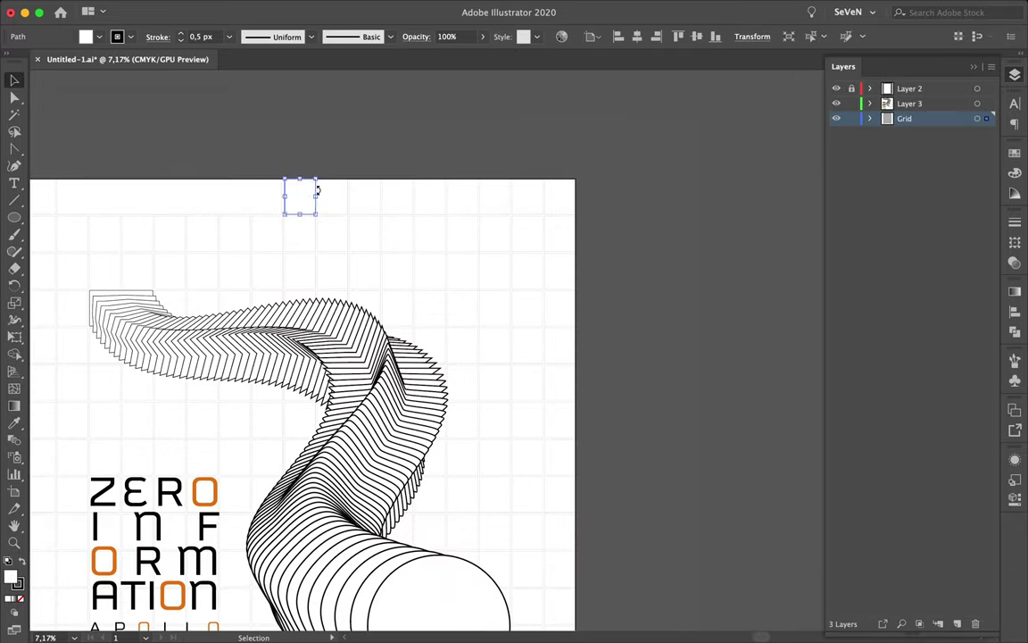
{"action": "scroll", "coordinate": [544, 205], "scroll_direction": "up", "scroll_amount": 2}
{"action": "scroll", "coordinate": [546, 182], "scroll_direction": "down", "scroll_amount": 3}
{"action": "left_click", "coordinate": [518, 186]}
{"action": "left_click", "coordinate": [565, 194]}
{"action": "scroll", "coordinate": [577, 424], "scroll_direction": "down", "scroll_amount": 5}
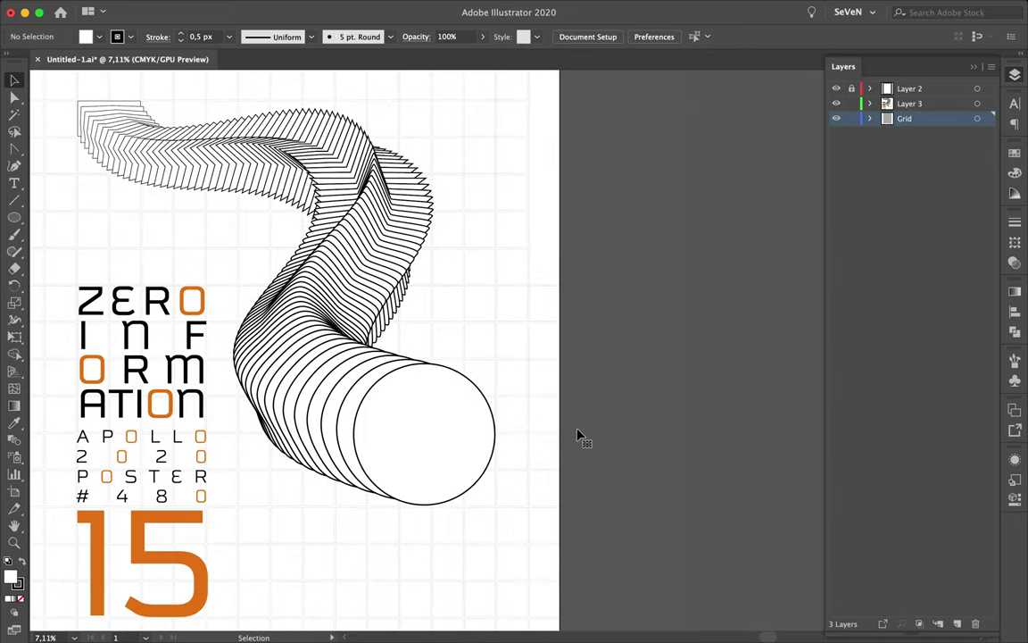
{"action": "scroll", "coordinate": [519, 385], "scroll_direction": "down", "scroll_amount": 3}
{"action": "left_click", "coordinate": [536, 211]}
{"action": "scroll", "coordinate": [534, 214], "scroll_direction": "up", "scroll_amount": 3}
{"action": "scroll", "coordinate": [527, 197], "scroll_direction": "down", "scroll_amount": 3}
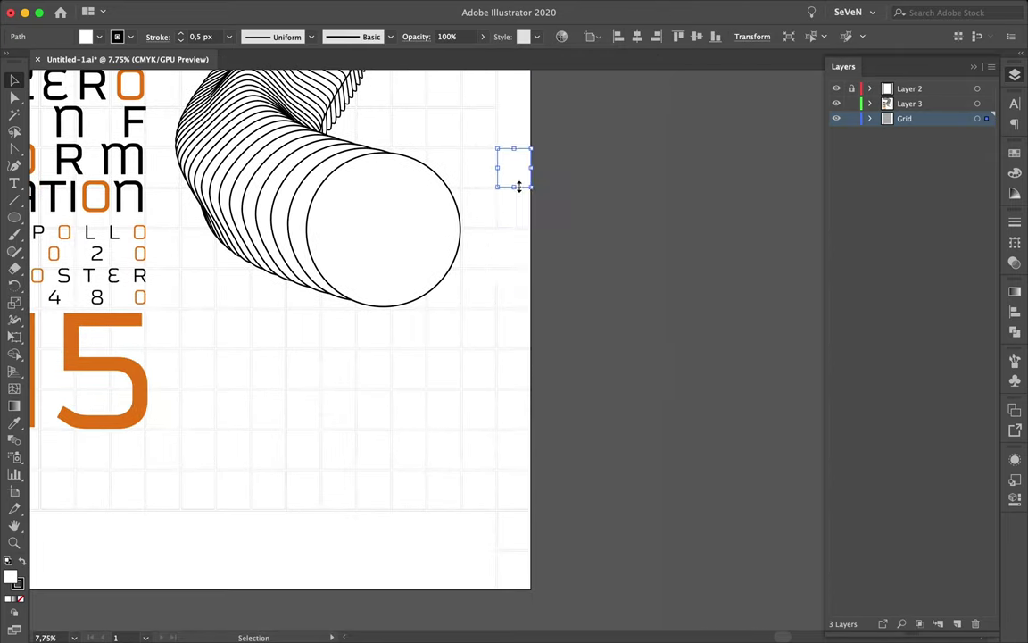
{"action": "left_click_drag", "start_coordinate": [521, 468], "coordinate": [521, 471]}
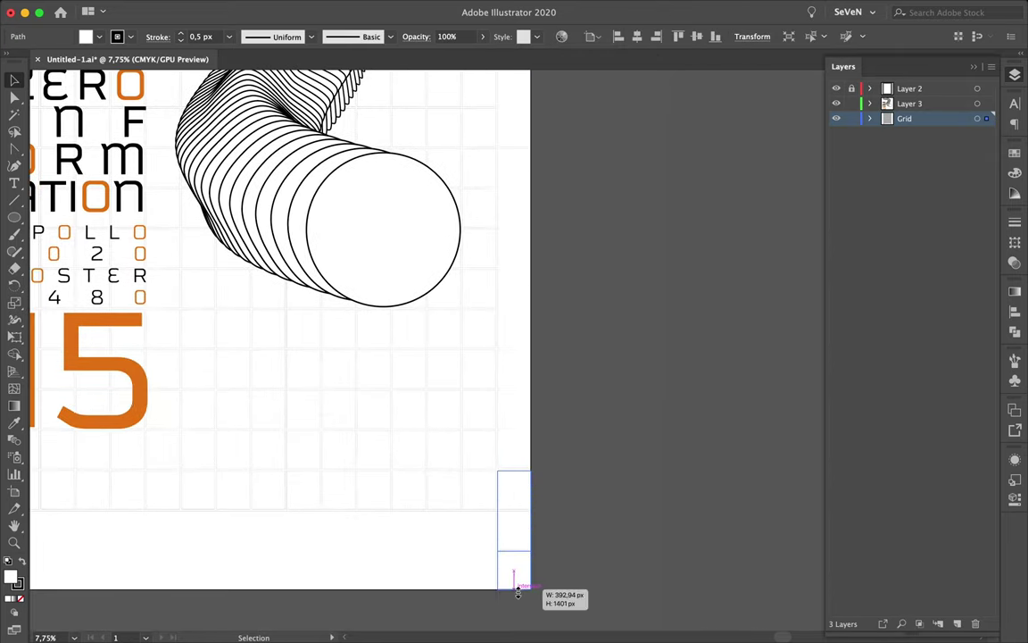
- Stretch a left-edge grid square tall, then reshape it into a wide, short bar
{"action": "scroll", "coordinate": [500, 549], "scroll_direction": "left", "scroll_amount": 5}
{"action": "left_click", "coordinate": [183, 350]}
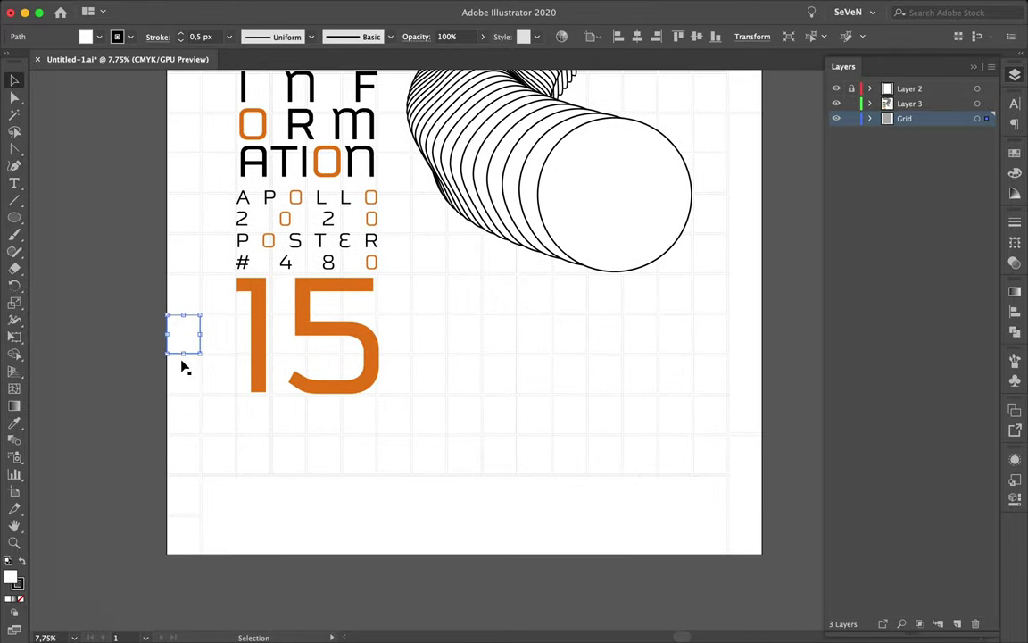
{"action": "scroll", "coordinate": [170, 509], "scroll_direction": "up", "scroll_amount": 2}
{"action": "scroll", "coordinate": [175, 482], "scroll_direction": "up", "scroll_amount": 3}
{"action": "left_click_drag", "start_coordinate": [193, 427], "coordinate": [188, 109]}
{"action": "left_click_drag", "start_coordinate": [202, 463], "coordinate": [431, 319]}
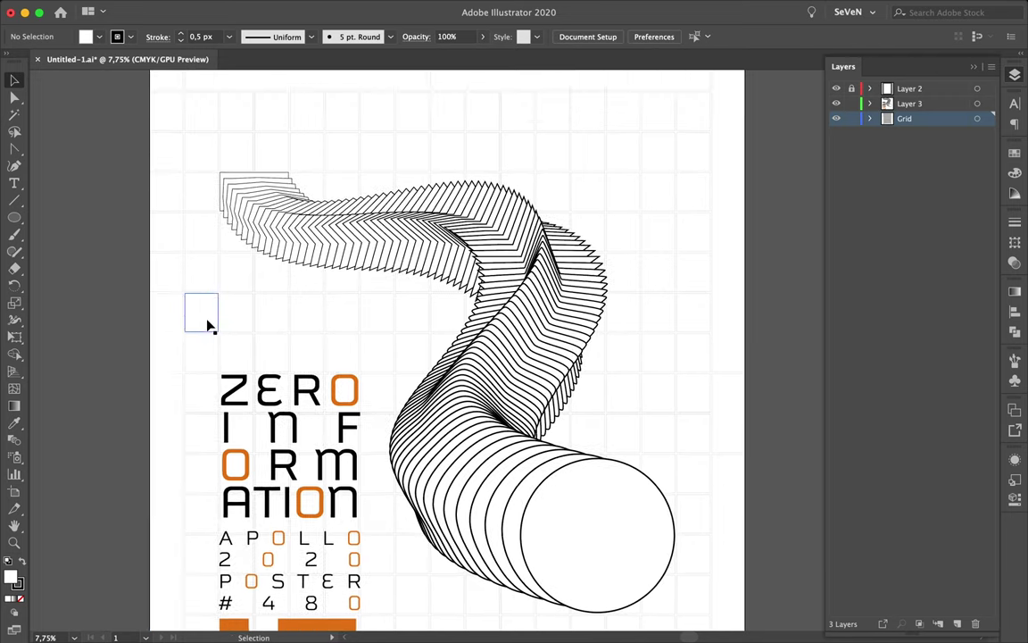
- Undo the wide bar and the trial left-side rectangle resizes
{"action": "key", "text": "ctrl+z"}
{"action": "scroll", "coordinate": [170, 268], "scroll_direction": "up", "scroll_amount": 3}
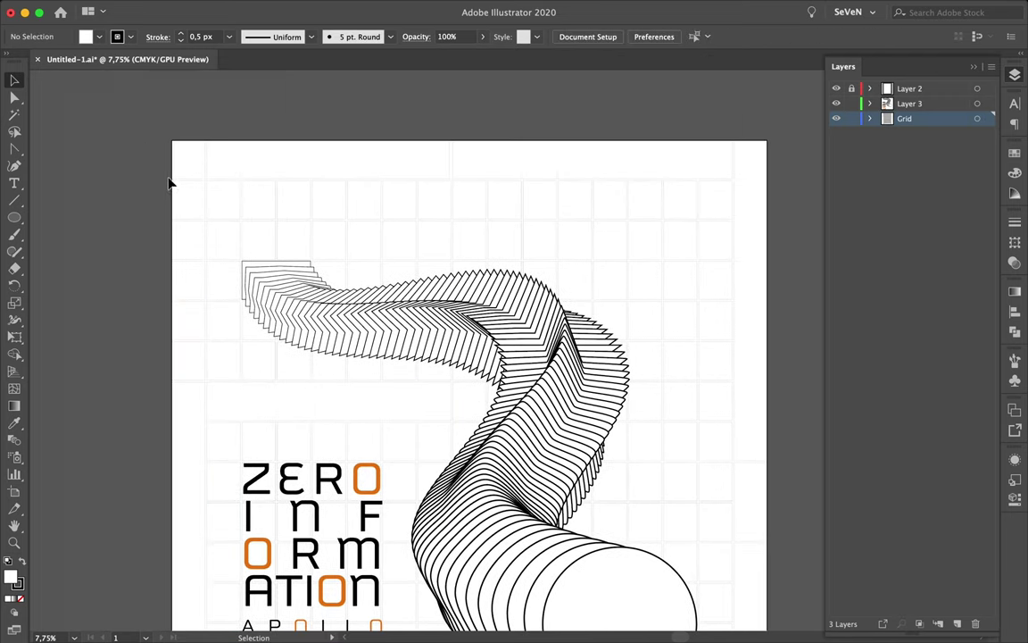
{"action": "mouse_move", "coordinate": [190, 223]}
{"action": "left_mouse_down"}
{"action": "mouse_move", "coordinate": [190, 384]}
{"action": "mouse_move", "coordinate": [184, 368]}
{"action": "left_mouse_up"}
{"action": "key", "text": "ctrl+shift+a"}
{"action": "left_click_drag", "start_coordinate": [236, 207], "coordinate": [382, 204]}
{"action": "key", "text": "ctrl+z"}
{"action": "key", "text": "ctrl+z"}
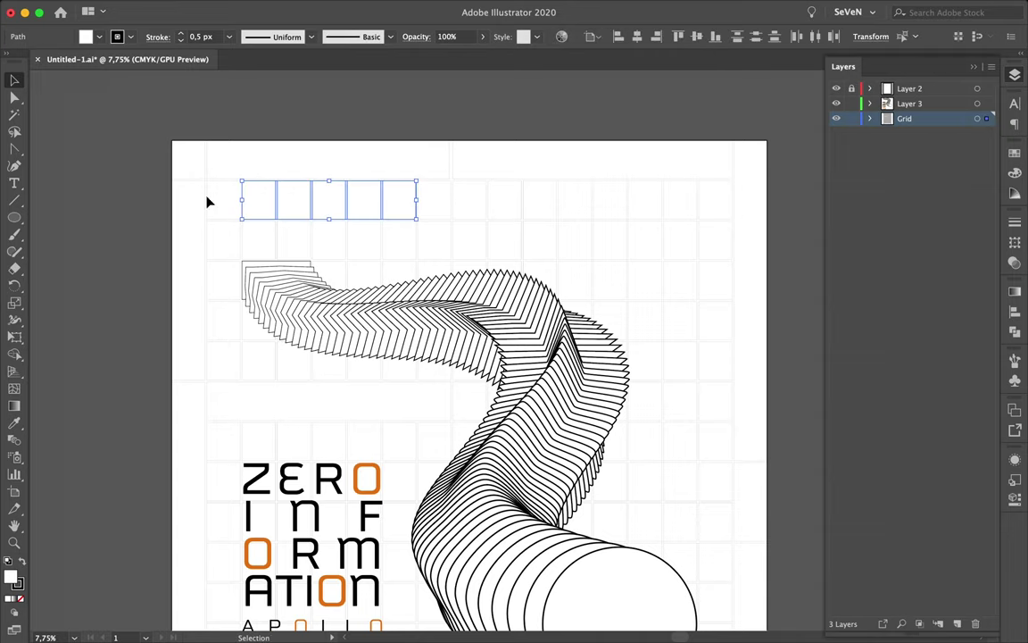
{"action": "key", "text": "ctrl+z"}
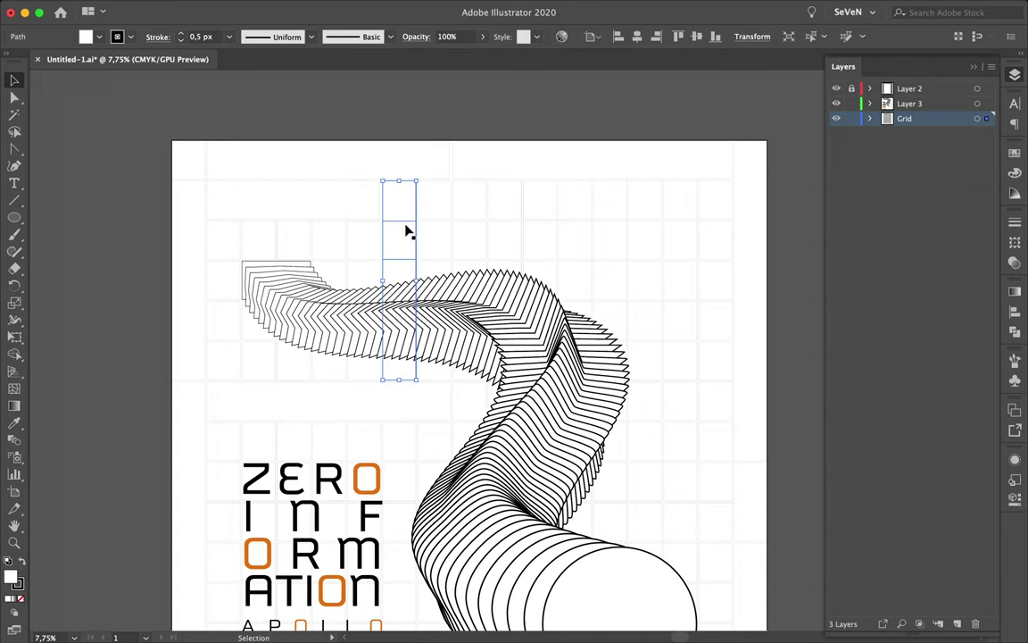
- Select several adjacent grid cells near the top of the poster
{"action": "left_click", "coordinate": [393, 209]}
{"action": "left_click", "coordinate": [436, 220]}
{"action": "scroll", "coordinate": [441, 215], "scroll_direction": "up", "scroll_amount": 3}
{"action": "left_click", "coordinate": [451, 200]}
{"action": "scroll", "coordinate": [447, 156], "scroll_direction": "up", "scroll_amount": 3}
{"action": "scroll", "coordinate": [377, 200], "scroll_direction": "down", "scroll_amount": 5}
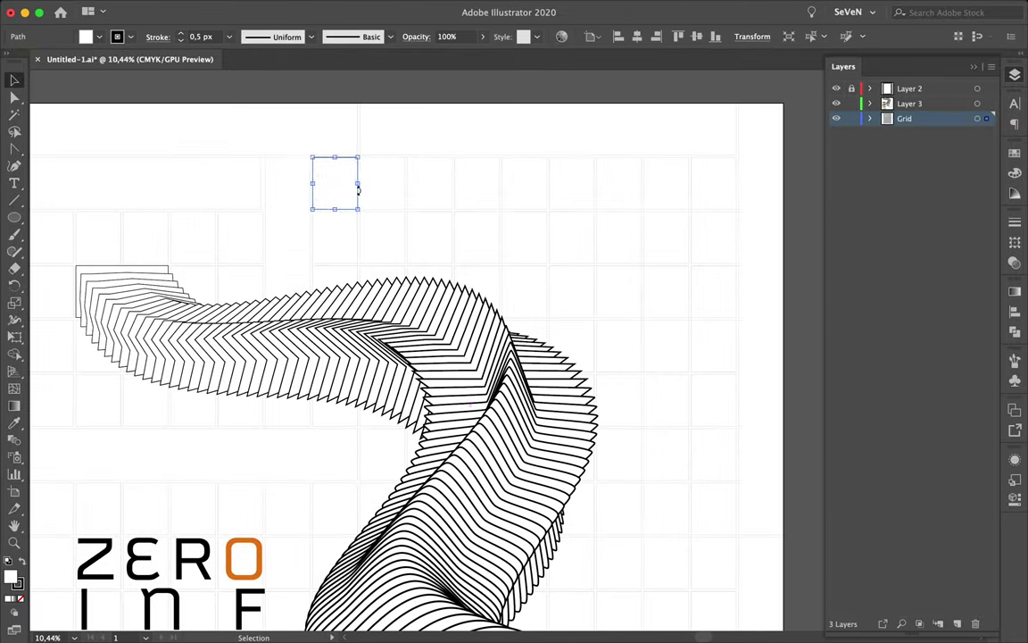
- Stretch a right-edge grid cell taller toward the bottom of the poster
{"action": "left_click", "coordinate": [710, 183]}
{"action": "scroll", "coordinate": [707, 171], "scroll_direction": "down", "scroll_amount": 1}
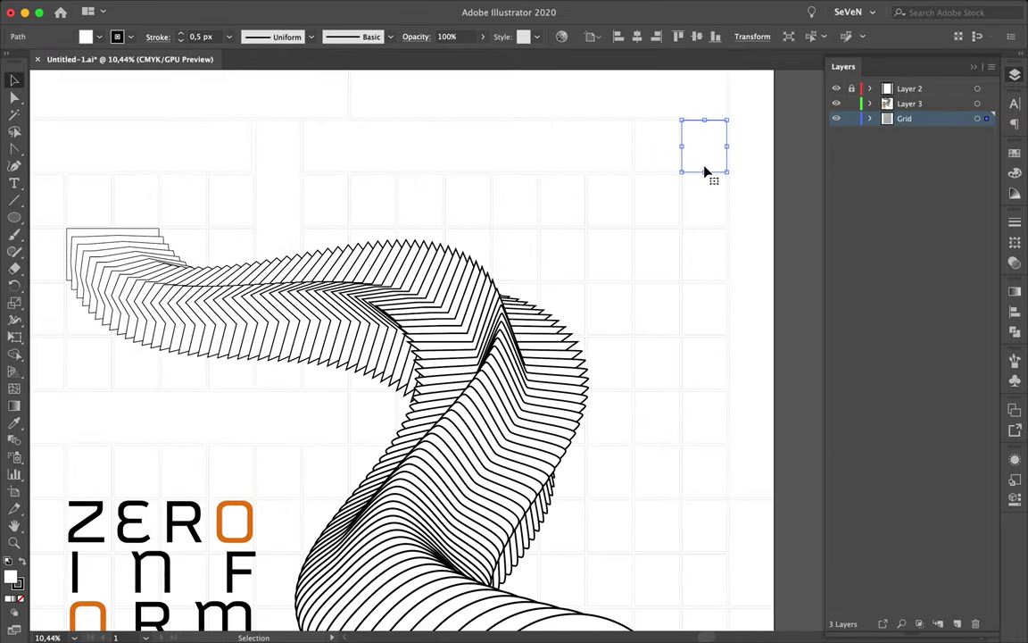
{"action": "left_click_drag", "start_coordinate": [707, 442], "coordinate": [703, 415]}
{"action": "left_click", "coordinate": [707, 464]}
{"action": "scroll", "coordinate": [707, 473], "scroll_direction": "down", "scroll_amount": 5}
{"action": "left_click_drag", "start_coordinate": [681, 300], "coordinate": [682, 473]}
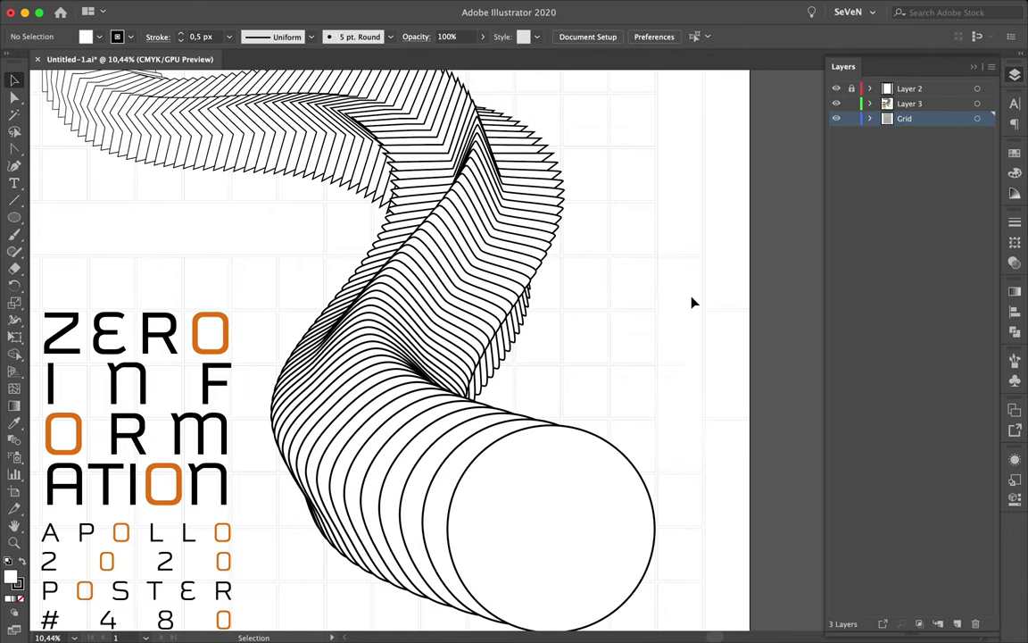
{"action": "scroll", "coordinate": [693, 303], "scroll_direction": "down", "scroll_amount": 6}
{"action": "left_click", "coordinate": [689, 305]}
{"action": "left_click", "coordinate": [685, 478]}
{"action": "left_click", "coordinate": [684, 507]}
- Stretch several grid cells, lengthening the cell left of the 15 and widening a small cell rightward
{"action": "scroll", "coordinate": [684, 500], "scroll_direction": "down", "scroll_amount": 5}
{"action": "left_click_drag", "start_coordinate": [606, 483], "coordinate": [371, 485]}
{"action": "left_click", "coordinate": [644, 485]}
{"action": "scroll", "coordinate": [381, 486], "scroll_direction": "up", "scroll_amount": 1}
{"action": "left_click", "coordinate": [388, 299]}
{"action": "left_click_drag", "start_coordinate": [395, 307], "coordinate": [402, 469]}
{"action": "scroll", "coordinate": [402, 441], "scroll_direction": "down", "scroll_amount": 3, "text": "alt"}
{"action": "scroll", "coordinate": [402, 441], "scroll_direction": "up", "scroll_amount": 2, "text": "alt"}
{"action": "left_click", "coordinate": [223, 334]}
{"action": "left_click_drag", "start_coordinate": [227, 355], "coordinate": [229, 615]}
{"action": "left_click", "coordinate": [227, 464]}
{"action": "mouse_move", "coordinate": [291, 532]}
{"action": "left_mouse_down"}
{"action": "mouse_move", "coordinate": [532, 533]}
{"action": "mouse_move", "coordinate": [503, 534]}
{"action": "left_mouse_up"}
{"action": "left_click", "coordinate": [114, 527]}
- Stretch the cell beside 15 into a tall rectangle and widen the small cell below the ribbon circle
{"action": "scroll", "coordinate": [114, 527], "scroll_direction": "up", "scroll_amount": 3, "text": "alt"}
{"action": "scroll", "coordinate": [506, 477], "scroll_direction": "down", "scroll_amount": 2, "text": "alt"}
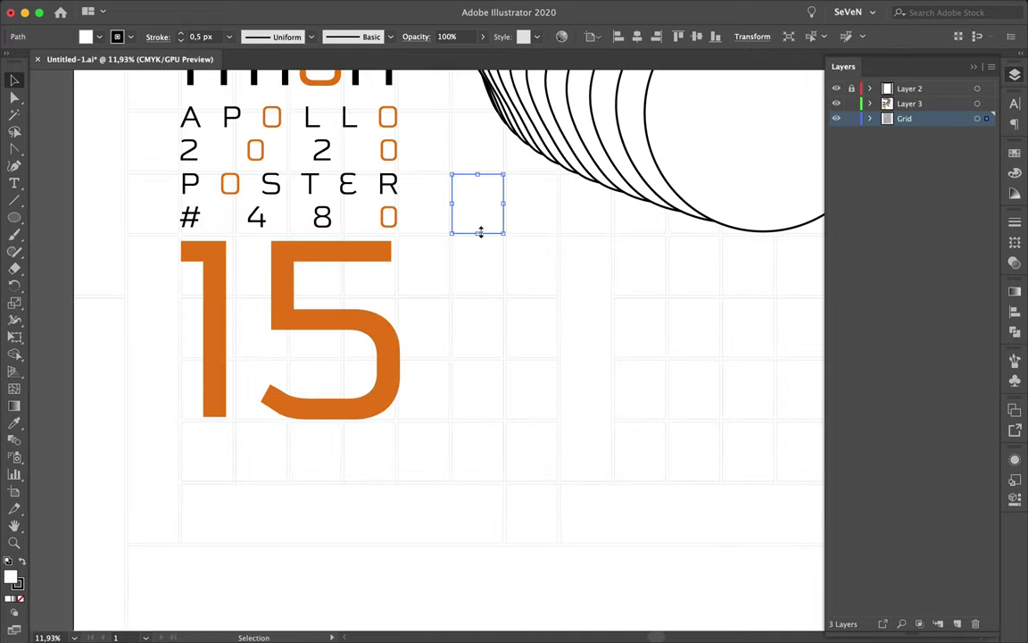
{"action": "left_click_drag", "start_coordinate": [475, 482], "coordinate": [475, 481]}
{"action": "left_click", "coordinate": [477, 463]}
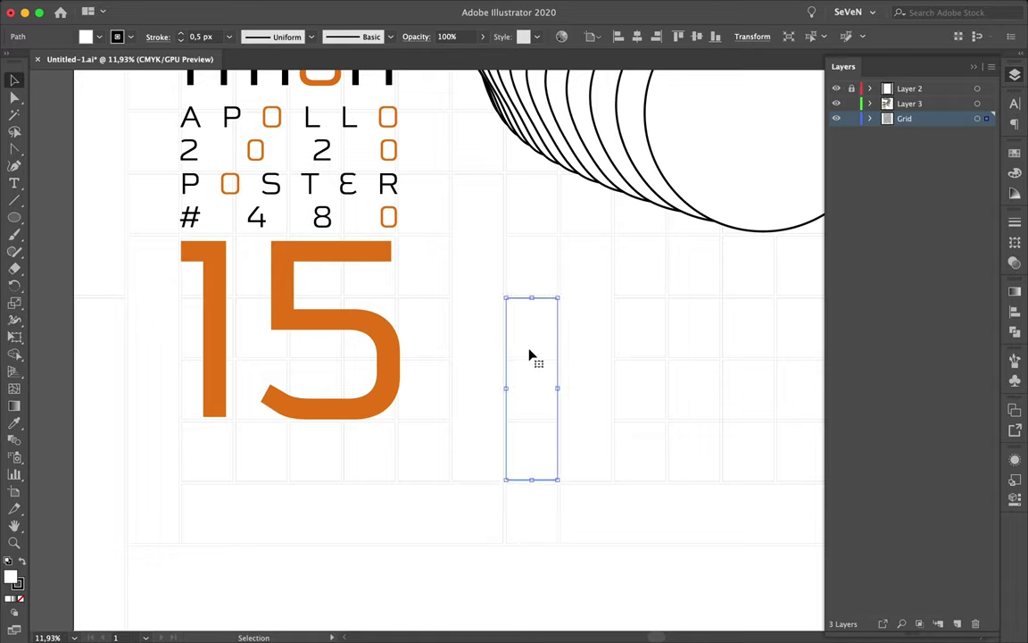
{"action": "left_click", "coordinate": [530, 355]}
{"action": "scroll", "coordinate": [529, 355], "scroll_direction": "down", "scroll_amount": 2, "text": "alt"}
{"action": "scroll", "coordinate": [565, 429], "scroll_direction": "down", "scroll_amount": 1, "text": "alt"}
{"action": "left_click", "coordinate": [530, 442]}
{"action": "left_click_drag", "start_coordinate": [689, 452], "coordinate": [672, 447]}
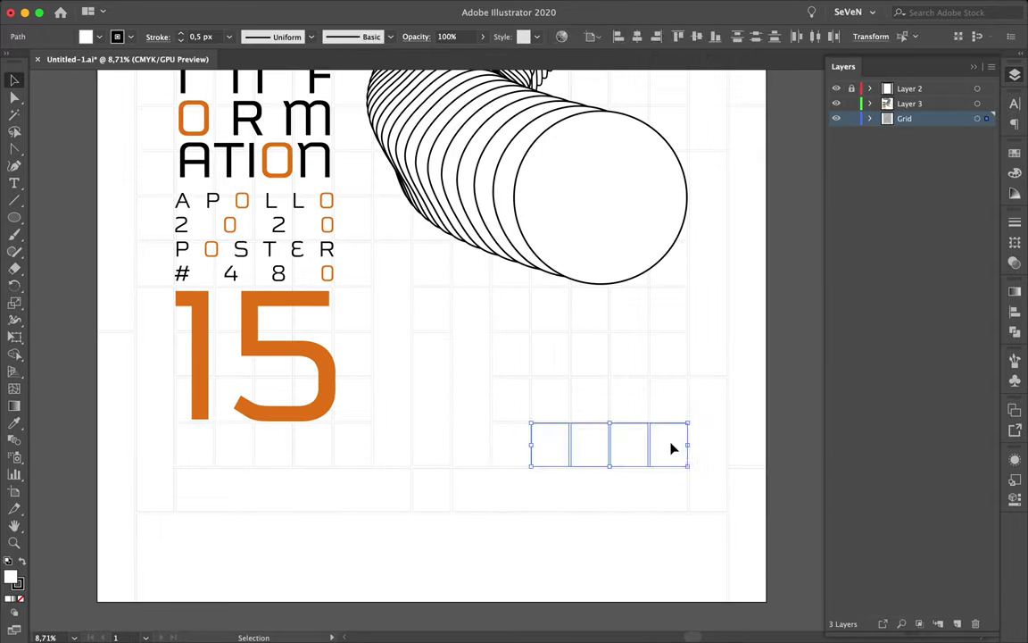
{"action": "left_click", "coordinate": [672, 447]}
{"action": "scroll", "coordinate": [672, 447], "scroll_direction": "down", "scroll_amount": 2, "text": "alt"}
{"action": "scroll", "coordinate": [639, 232], "scroll_direction": "up", "scroll_amount": 1, "text": "alt"}
- Stretch a small cell down into a tall bar and widen the top-left rectangle
{"action": "left_click_drag", "start_coordinate": [636, 236], "coordinate": [639, 441]}
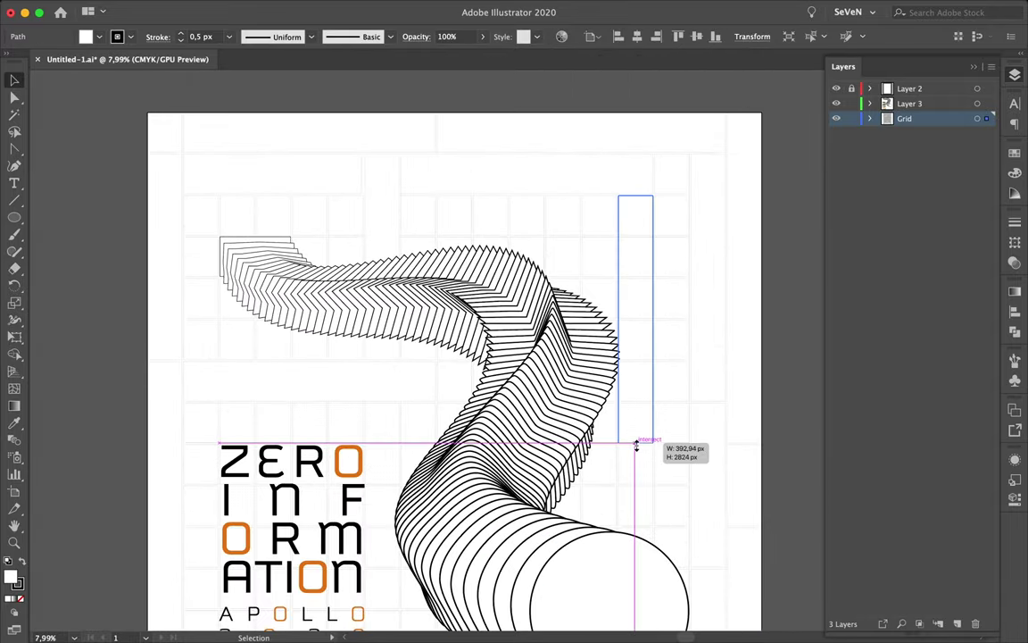
{"action": "left_click", "coordinate": [638, 415]}
{"action": "scroll", "coordinate": [638, 414], "scroll_direction": "down", "scroll_amount": 1, "text": "alt"}
{"action": "scroll", "coordinate": [311, 248], "scroll_direction": "up", "scroll_amount": 2, "text": "alt"}
{"action": "left_click", "coordinate": [311, 248]}
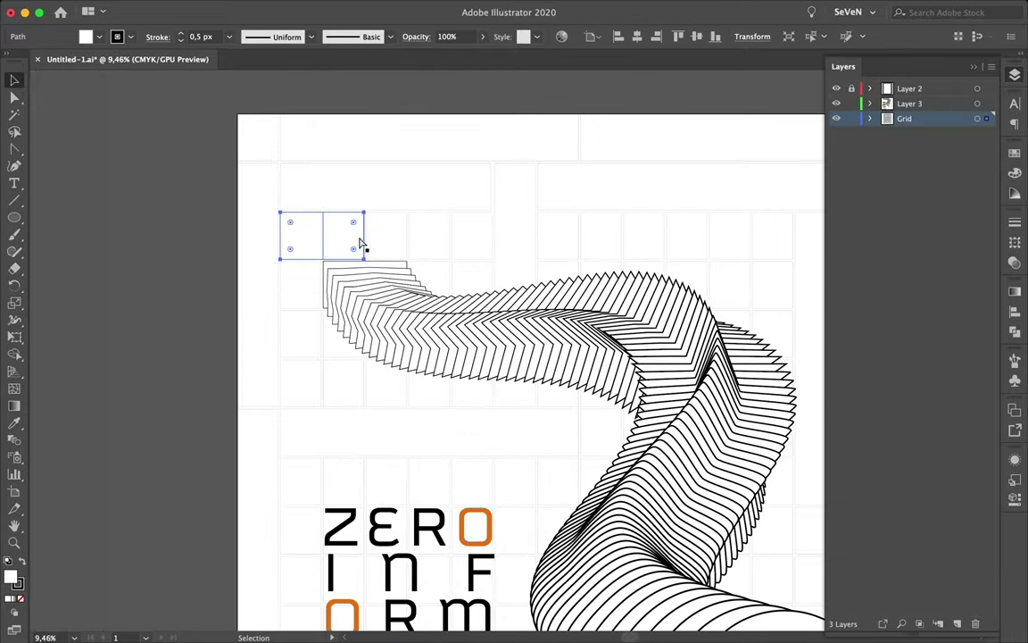
{"action": "left_click_drag", "start_coordinate": [450, 382], "coordinate": [446, 386]}
{"action": "scroll", "coordinate": [446, 385], "scroll_direction": "up", "scroll_amount": 1}
{"action": "scroll", "coordinate": [458, 391], "scroll_direction": "up", "scroll_amount": 2}
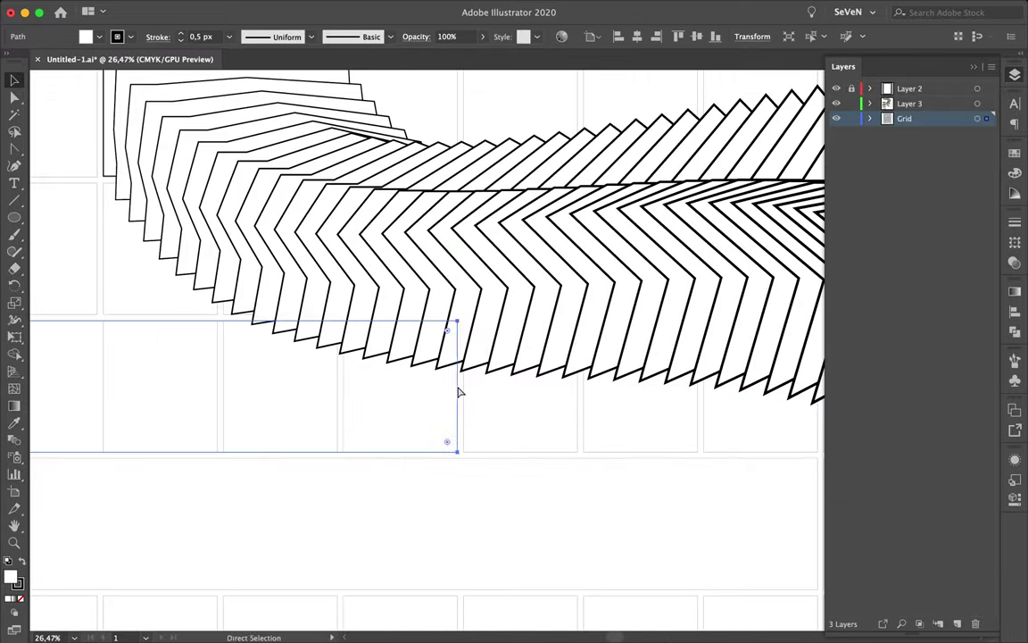
- Widen the rectangle above ZERO to the right
{"action": "left_click", "coordinate": [237, 414]}
{"action": "scroll", "coordinate": [236, 414], "scroll_direction": "down", "scroll_amount": 1}
{"action": "scroll", "coordinate": [205, 391], "scroll_direction": "down", "scroll_amount": 2}
{"action": "scroll", "coordinate": [257, 374], "scroll_direction": "up", "scroll_amount": 3}
{"action": "left_click_drag", "start_coordinate": [259, 373], "coordinate": [500, 370]}
{"action": "scroll", "coordinate": [257, 374], "scroll_direction": "down", "scroll_amount": 2}
{"action": "left_click", "coordinate": [198, 386]}
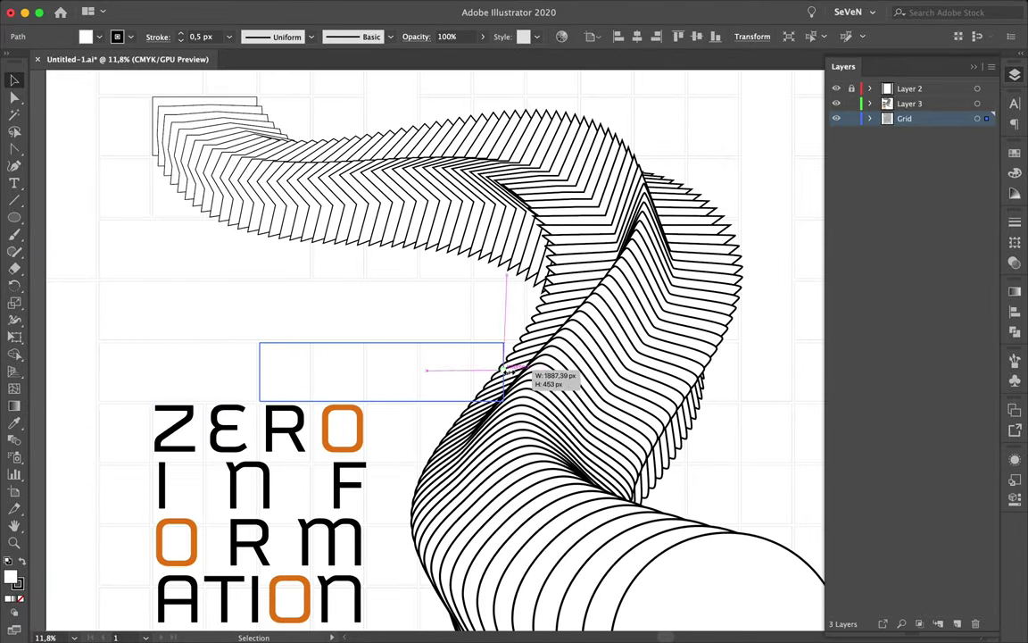
{"action": "left_click", "coordinate": [294, 372]}
{"action": "scroll", "coordinate": [297, 371], "scroll_direction": "up", "scroll_amount": 2}
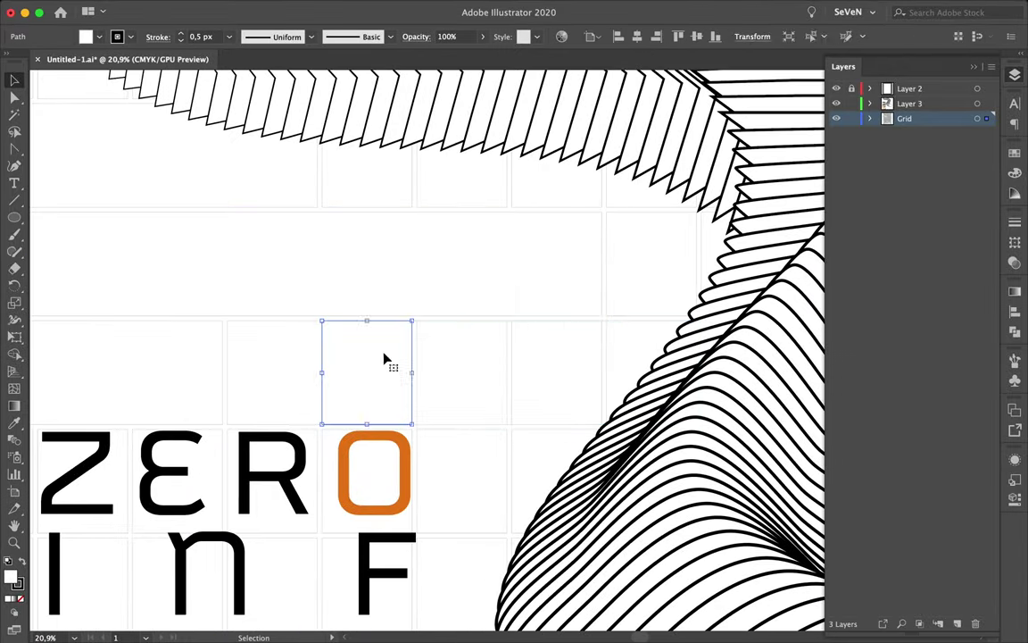
{"action": "scroll", "coordinate": [619, 367], "scroll_direction": "down", "scroll_amount": 3}
{"action": "scroll", "coordinate": [623, 375], "scroll_direction": "up", "scroll_amount": 2}
- Draw orange circles with the Ellipse tool inside the ribbon's front circle and position resized copies
{"action": "key", "text": "m"}
{"action": "left_click_drag", "start_coordinate": [14, 216], "coordinate": [69, 253]}
{"action": "mouse_move", "coordinate": [574, 288]}
{"action": "left_mouse_down"}
{"action": "mouse_move", "coordinate": [658, 367]}
{"action": "mouse_move", "coordinate": [711, 364]}
{"action": "left_mouse_up"}
{"action": "key", "text": "v"}
{"action": "mouse_move", "coordinate": [751, 400]}
{"action": "left_mouse_down"}
{"action": "mouse_move", "coordinate": [714, 374]}
{"action": "mouse_move", "coordinate": [637, 406]}
{"action": "mouse_move", "coordinate": [652, 361]}
{"action": "left_mouse_up"}
{"action": "left_click", "coordinate": [586, 461]}
- Adjust a grid cell below the circle, then deselect and zoom out to view the poster
{"action": "scroll", "coordinate": [602, 485], "scroll_direction": "down", "scroll_amount": 2}
{"action": "left_click", "coordinate": [560, 416]}
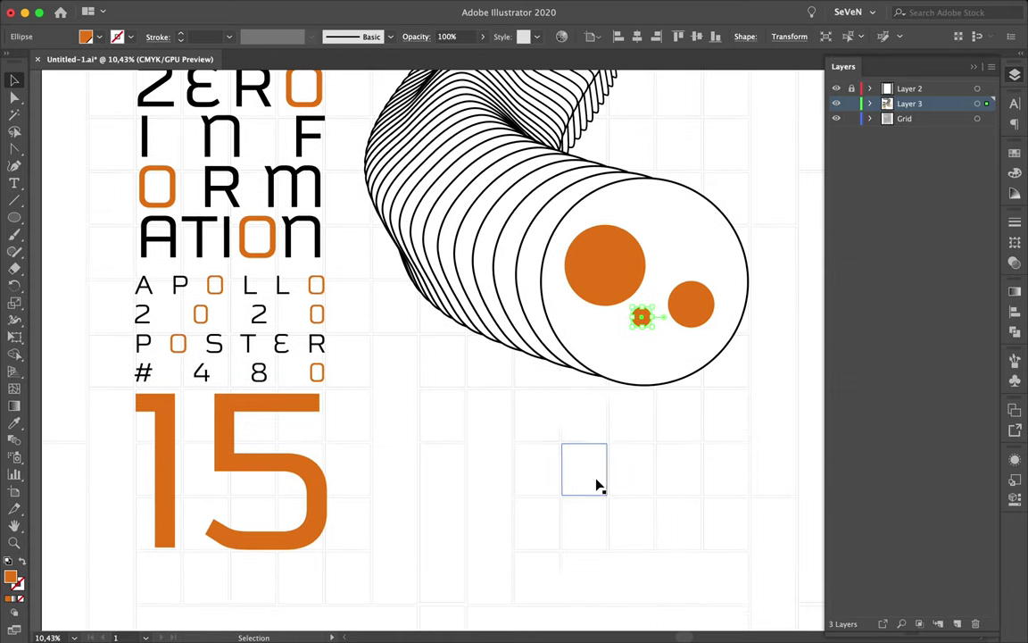
{"action": "left_click_drag", "start_coordinate": [657, 418], "coordinate": [591, 419]}
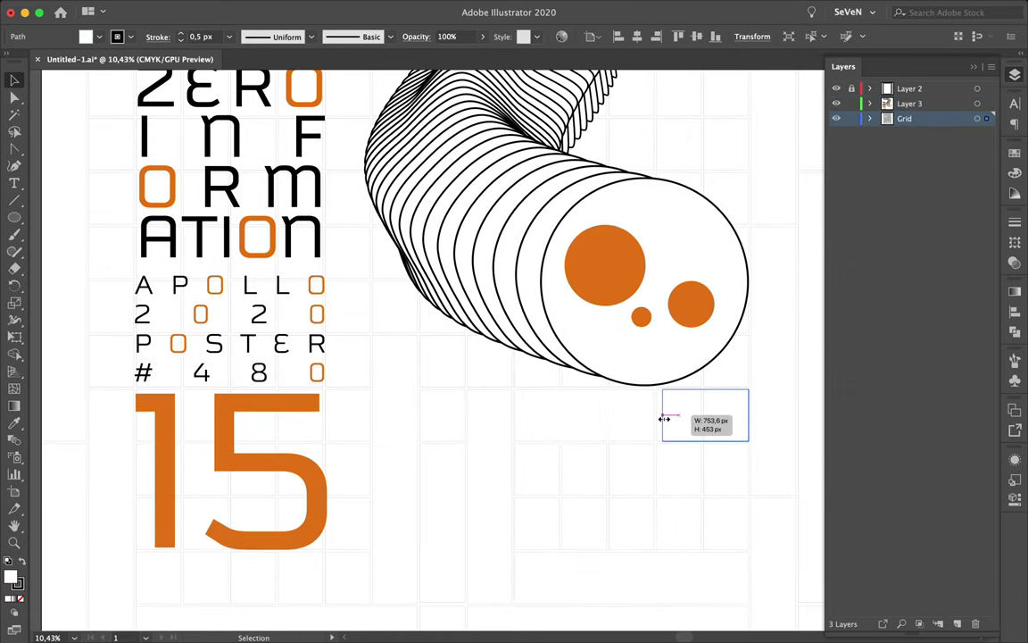
{"action": "scroll", "coordinate": [684, 427], "scroll_direction": "down", "scroll_amount": 2}
{"action": "left_click_drag", "start_coordinate": [510, 395], "coordinate": [746, 506]}
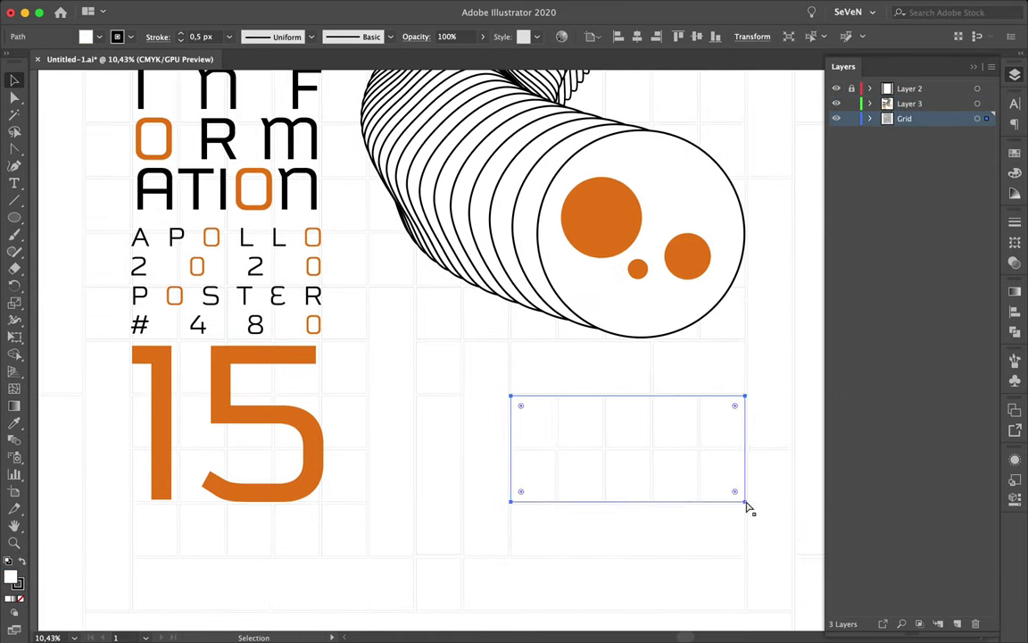
{"action": "key", "text": "ctrl+shift+a"}
{"action": "key", "text": "ctrl+0"}
{"action": "scroll", "coordinate": [583, 452], "scroll_direction": "up", "scroll_amount": 5}
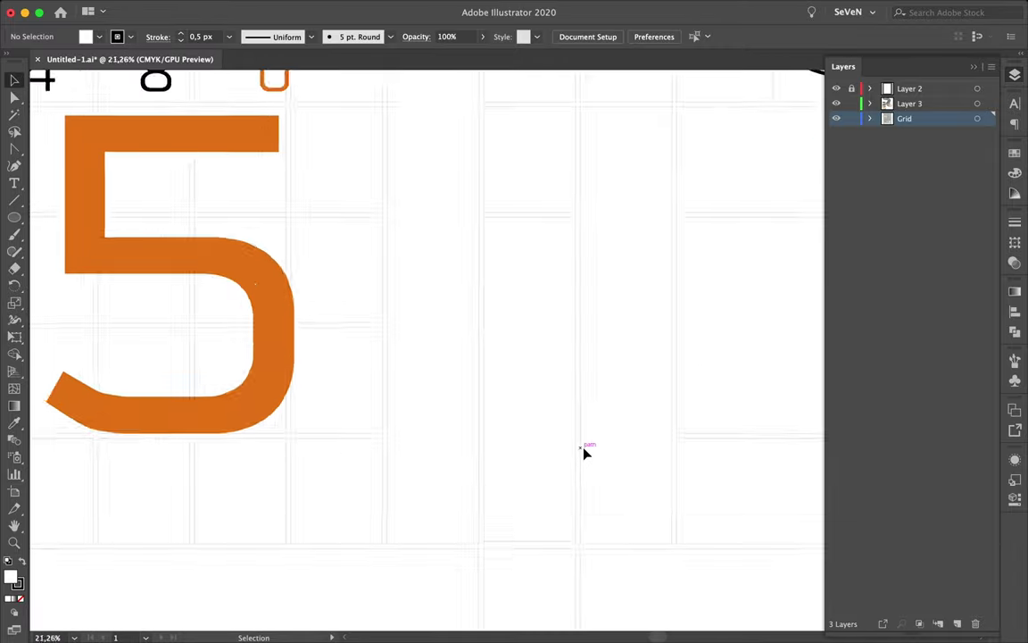
- Draw a small rectangle in the grid gap beside the 5 and fill it orange from Swatches
{"action": "left_click", "coordinate": [503, 526]}
{"action": "key", "text": "m"}
{"action": "scroll", "coordinate": [426, 490], "scroll_direction": "up", "scroll_amount": 1}
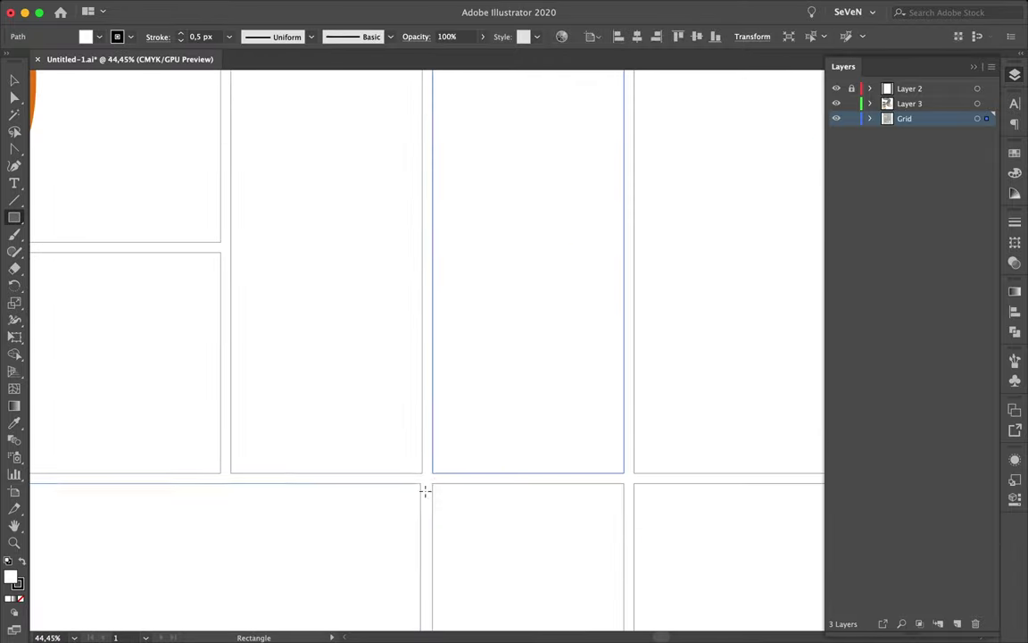
{"action": "left_click_drag", "start_coordinate": [420, 483], "coordinate": [433, 520]}
{"action": "left_click", "coordinate": [1015, 221]}
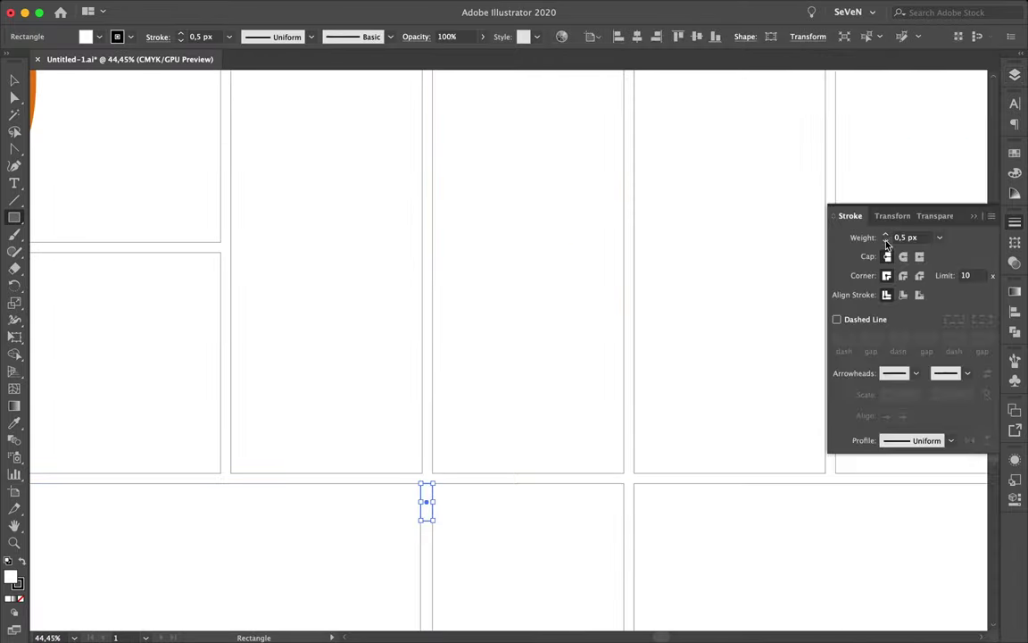
{"action": "left_click", "coordinate": [1015, 152]}
{"action": "left_click", "coordinate": [871, 191]}
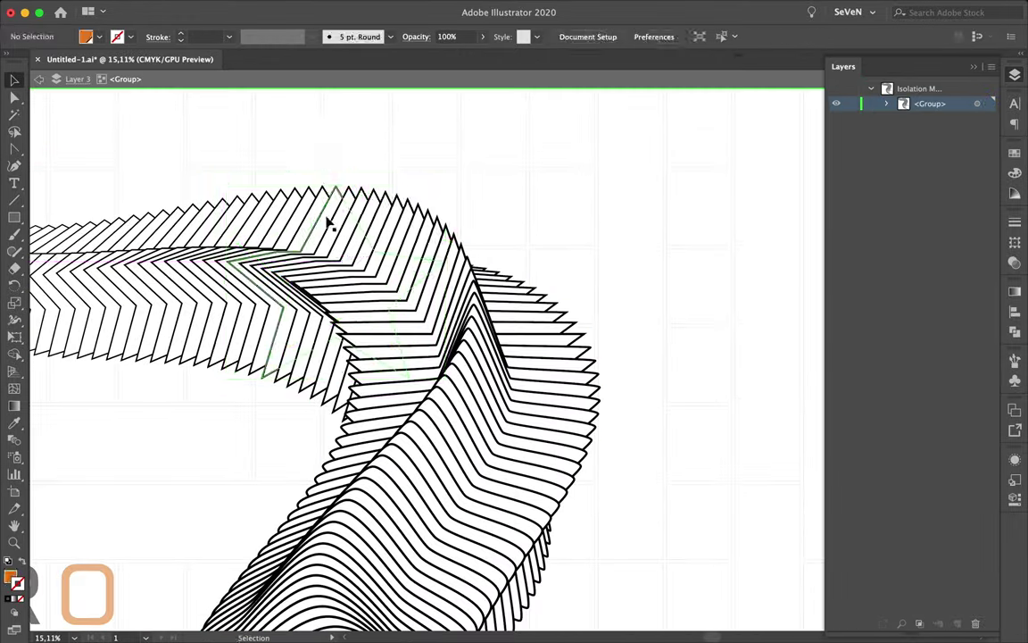
- Fill the ribbon's top slice orange and three chevron slices alternately orange and black
{"action": "scroll", "coordinate": [425, 165], "scroll_direction": "down", "scroll_amount": 3}
{"action": "left_click", "coordinate": [420, 465]}
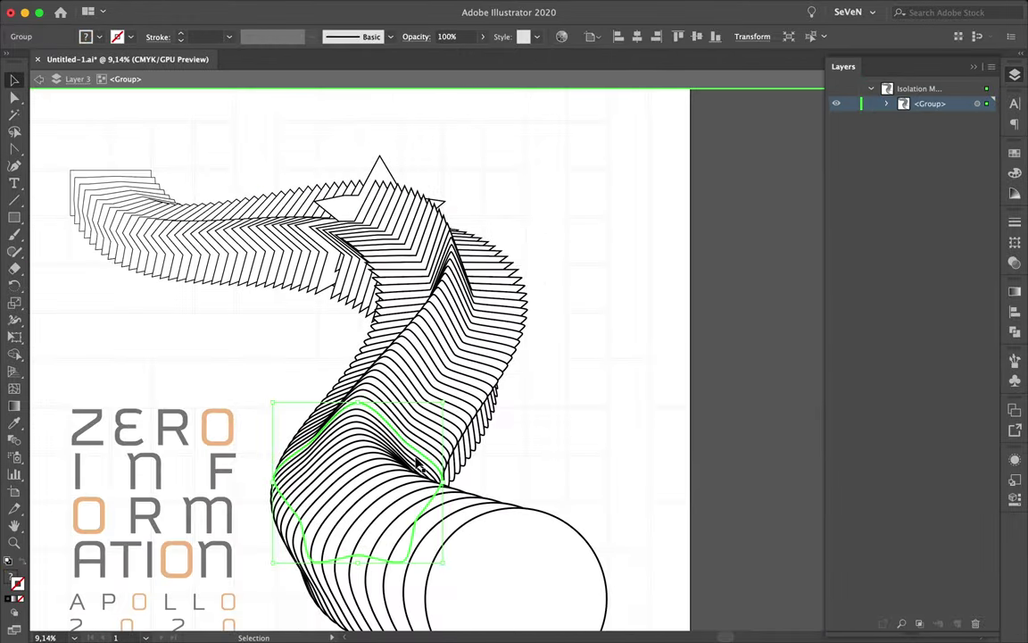
{"action": "scroll", "coordinate": [99, 168], "scroll_direction": "up", "scroll_amount": 3}
{"action": "left_click", "coordinate": [98, 179]}
{"action": "left_click", "coordinate": [1014, 152]}
{"action": "left_click", "coordinate": [873, 193]}
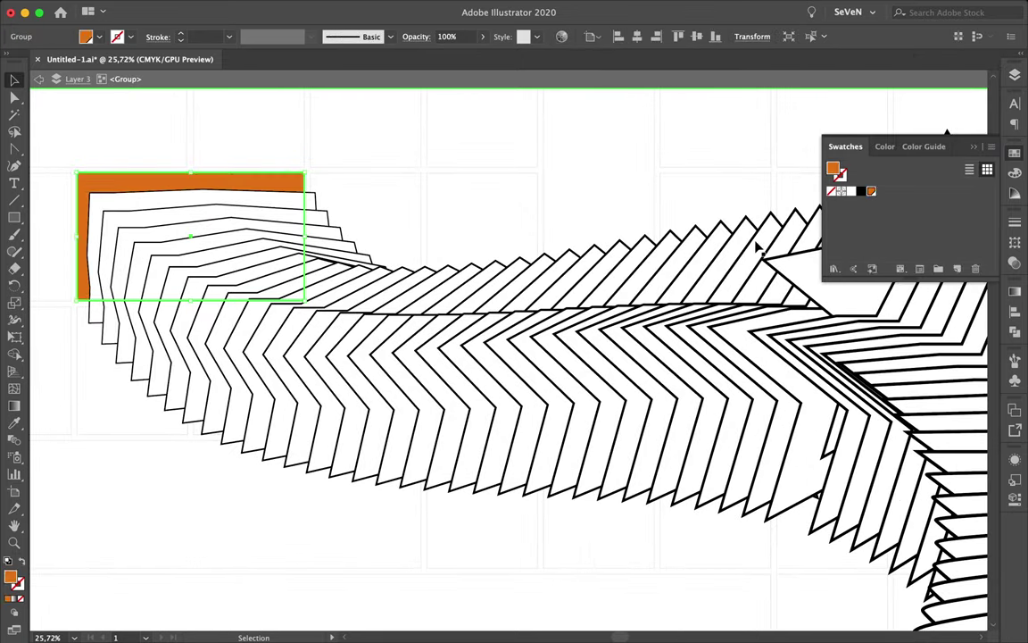
{"action": "left_click", "coordinate": [580, 392]}
{"action": "left_click", "coordinate": [860, 191]}
{"action": "left_click", "coordinate": [459, 394]}
{"action": "left_click", "coordinate": [873, 193]}
{"action": "left_click", "coordinate": [419, 375]}
{"action": "left_click", "coordinate": [861, 192]}
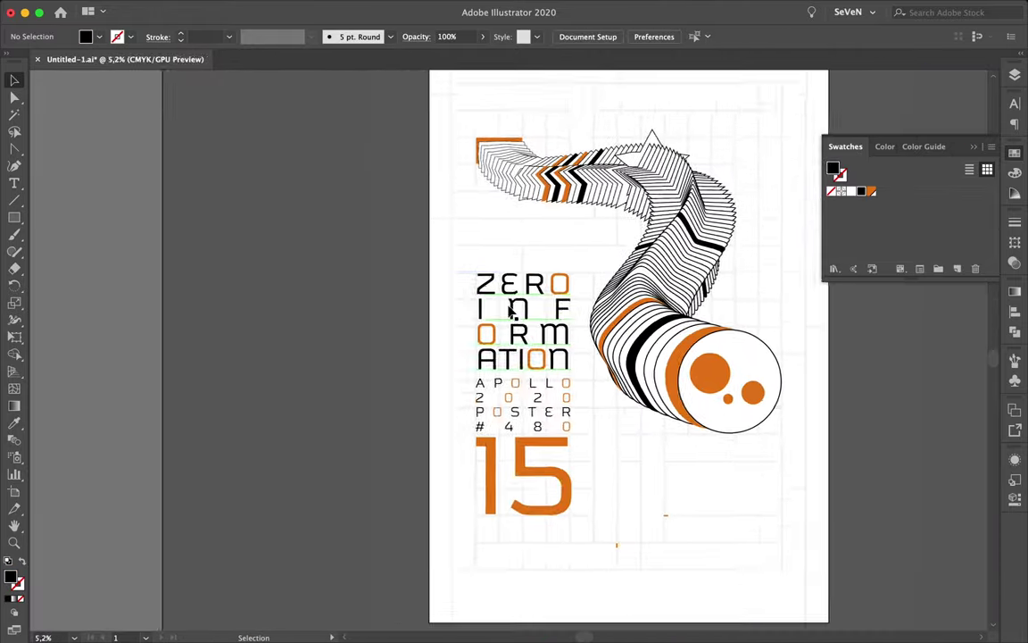
{"action": "scroll", "coordinate": [511, 308], "scroll_direction": "down", "scroll_amount": 1}
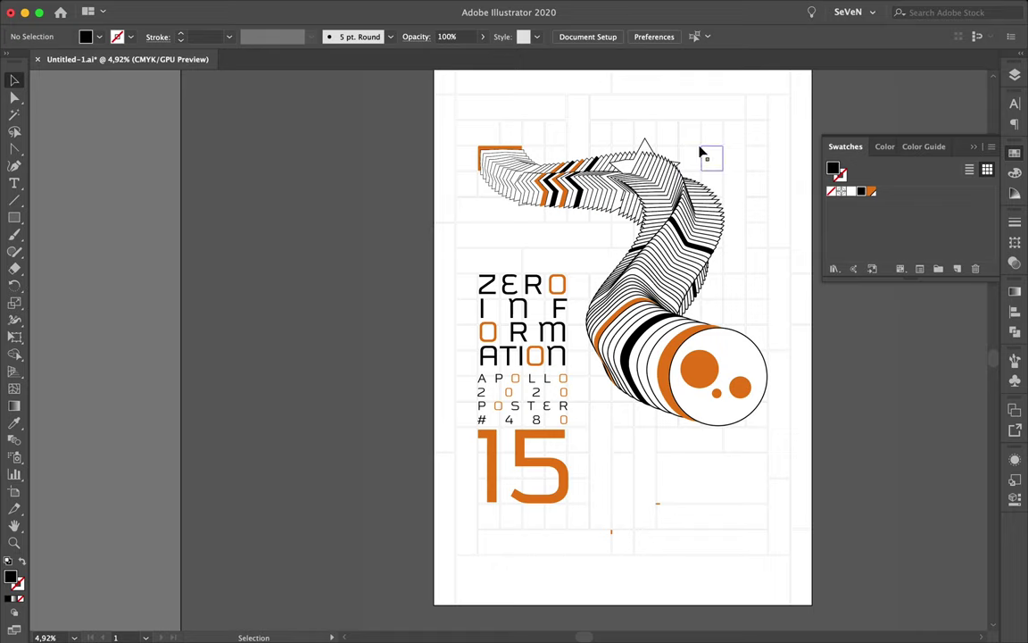
- Draw a circle below the ribbon's round end with a black outline and #ffffff fill
{"action": "left_click_drag", "start_coordinate": [15, 218], "coordinate": [53, 250]}
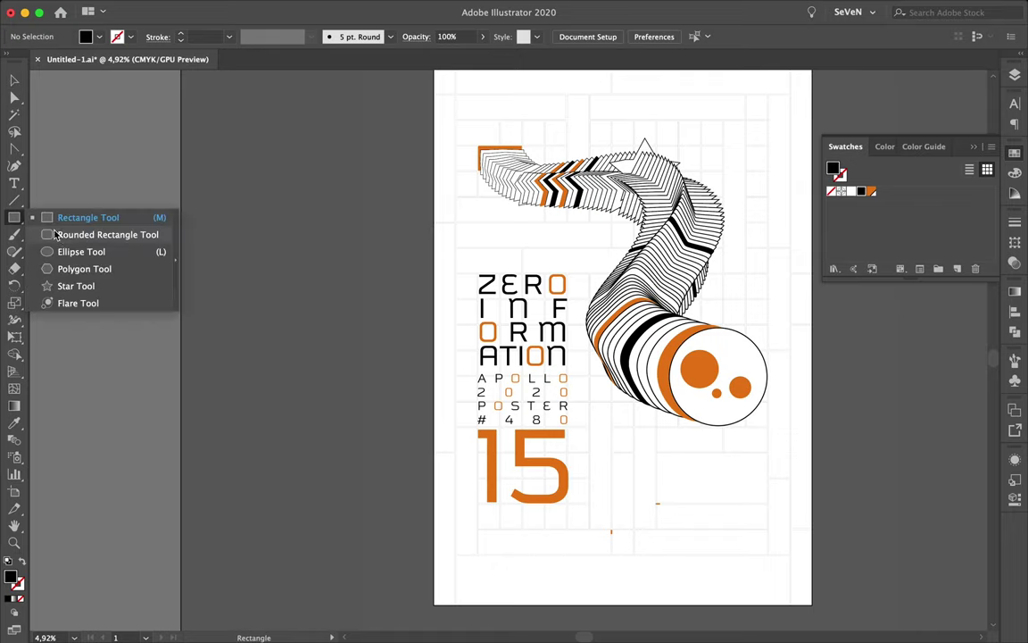
{"action": "left_click_drag", "start_coordinate": [718, 479], "coordinate": [765, 525]}
{"action": "key", "text": "shift+x"}
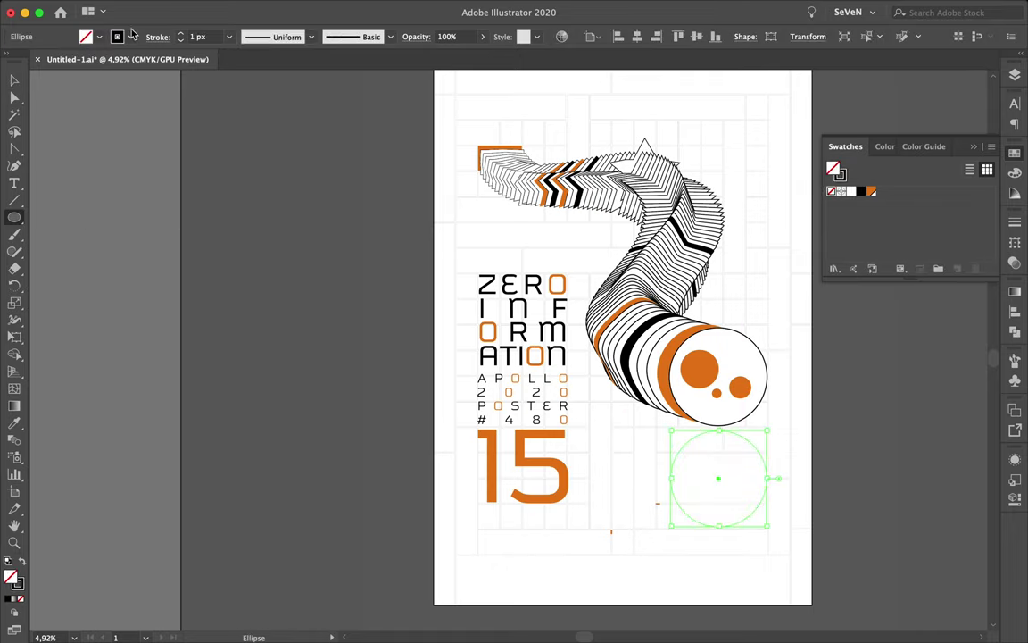
{"action": "key", "text": "v"}
{"action": "left_click_drag", "start_coordinate": [639, 390], "coordinate": [741, 395]}
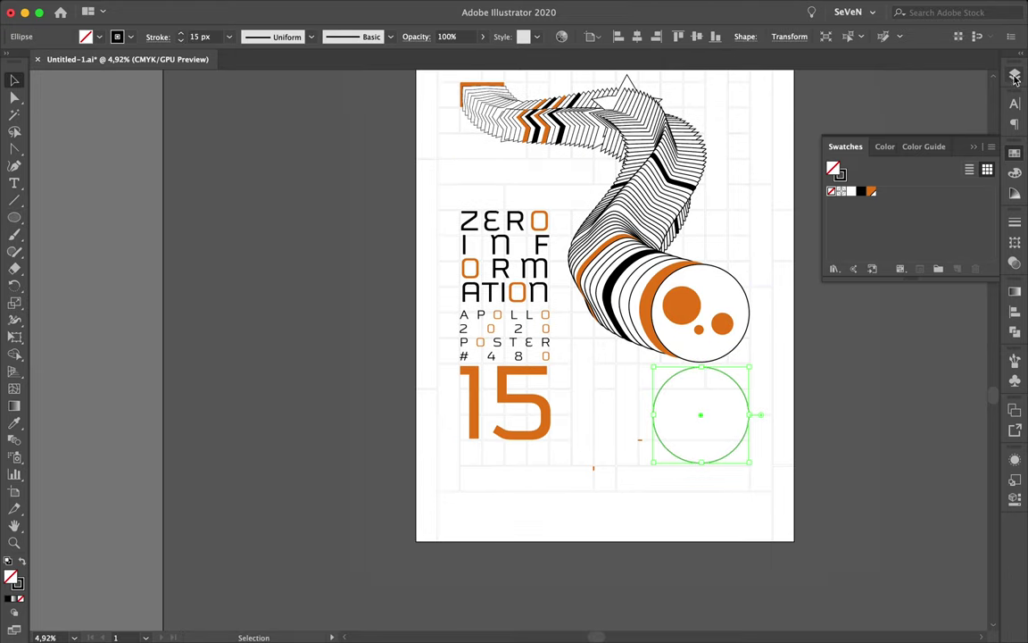
{"action": "key", "text": "F7"}
{"action": "type", "text": "ffffff"}
{"action": "key", "text": "Return"}
{"action": "left_click_drag", "start_coordinate": [739, 414], "coordinate": [718, 576]}
- Draw a hexagon below the artboard and blend it to the circle with the Blend tool
{"action": "left_click", "coordinate": [184, 361]}
{"action": "left_click", "coordinate": [14, 217]}
{"action": "left_click", "coordinate": [85, 261]}
{"action": "left_click_drag", "start_coordinate": [627, 576], "coordinate": [662, 596]}
{"action": "scroll", "coordinate": [558, 288], "scroll_direction": "down", "scroll_amount": 3}
{"action": "left_click_drag", "start_coordinate": [630, 494], "coordinate": [630, 546]}
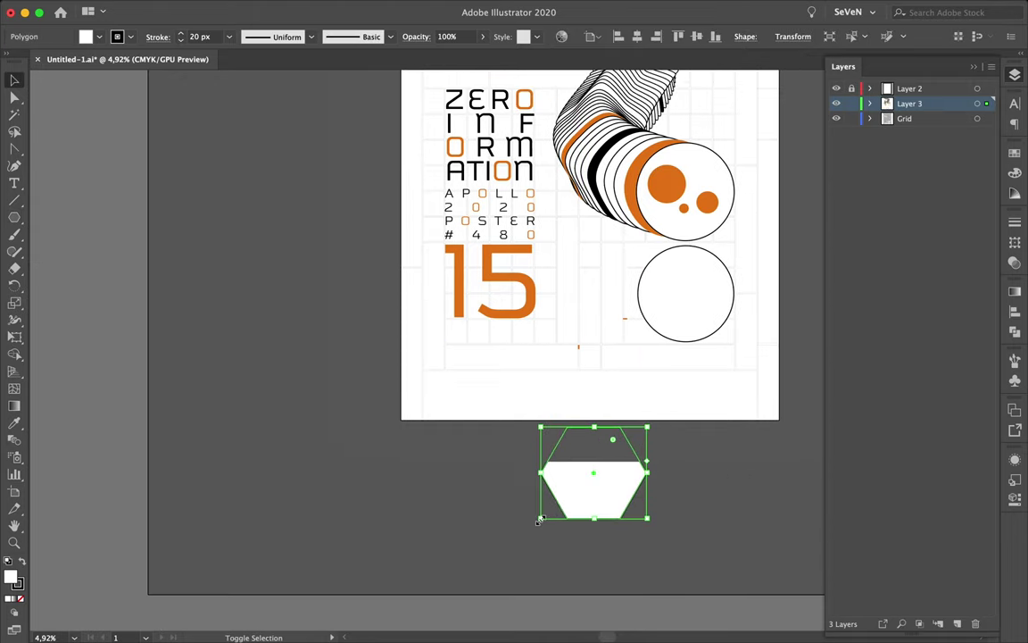
{"action": "key", "text": "w"}
{"action": "left_click", "coordinate": [578, 486]}
{"action": "left_click", "coordinate": [685, 293]}
- Set the blend to 44 Specified Steps in Blend Options
{"action": "double_click", "coordinate": [14, 439]}
{"action": "left_click", "coordinate": [160, 401]}
{"action": "left_click", "coordinate": [195, 436]}
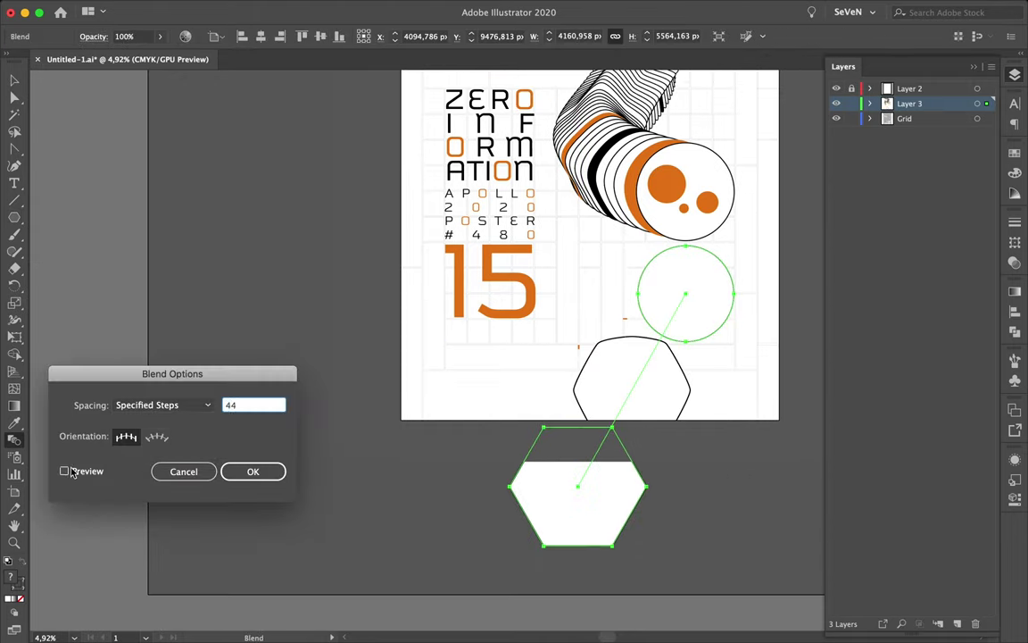
{"action": "left_click", "coordinate": [253, 471]}
- Bend the blend's spine into a curve and enlarge the circle at its top
{"action": "key", "text": "a"}
{"action": "mouse_move", "coordinate": [535, 493]}
{"action": "left_mouse_down"}
{"action": "mouse_move", "coordinate": [623, 471]}
{"action": "mouse_move", "coordinate": [638, 455]}
{"action": "left_mouse_up"}
{"action": "key", "text": "v"}
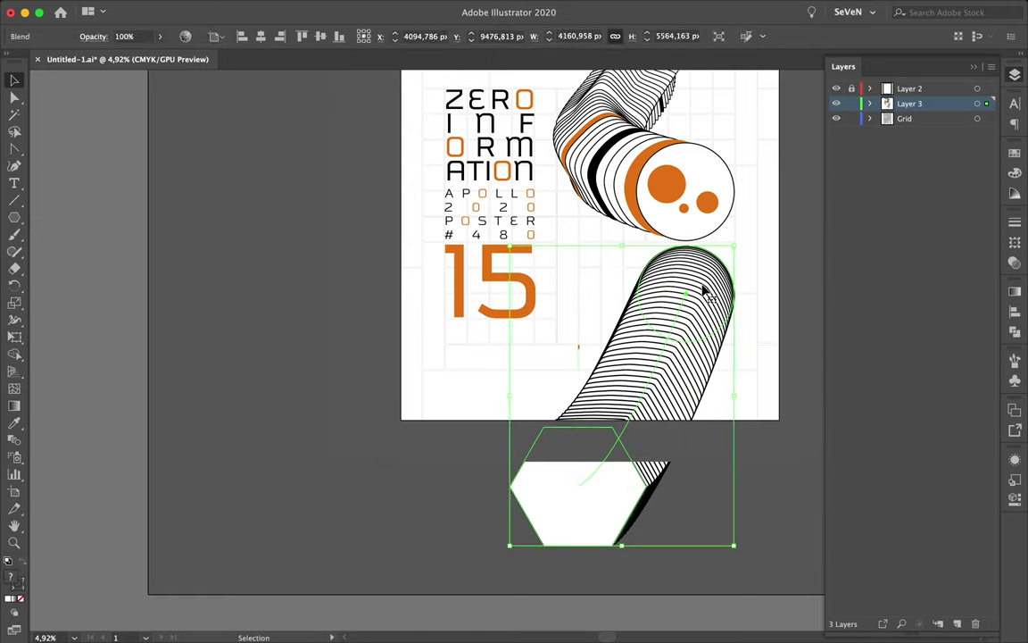
{"action": "double_click", "coordinate": [672, 292]}
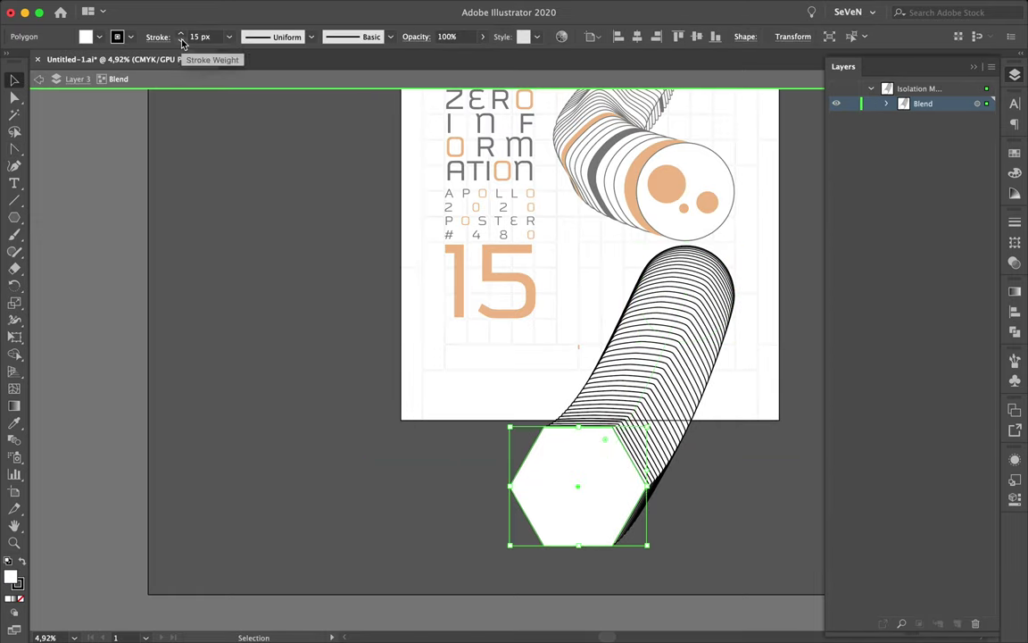
{"action": "key", "text": "Escape"}
{"action": "key", "text": "shift+c"}
{"action": "left_click_drag", "start_coordinate": [686, 292], "coordinate": [698, 279]}
{"action": "key", "text": "v"}
{"action": "double_click", "coordinate": [706, 294]}
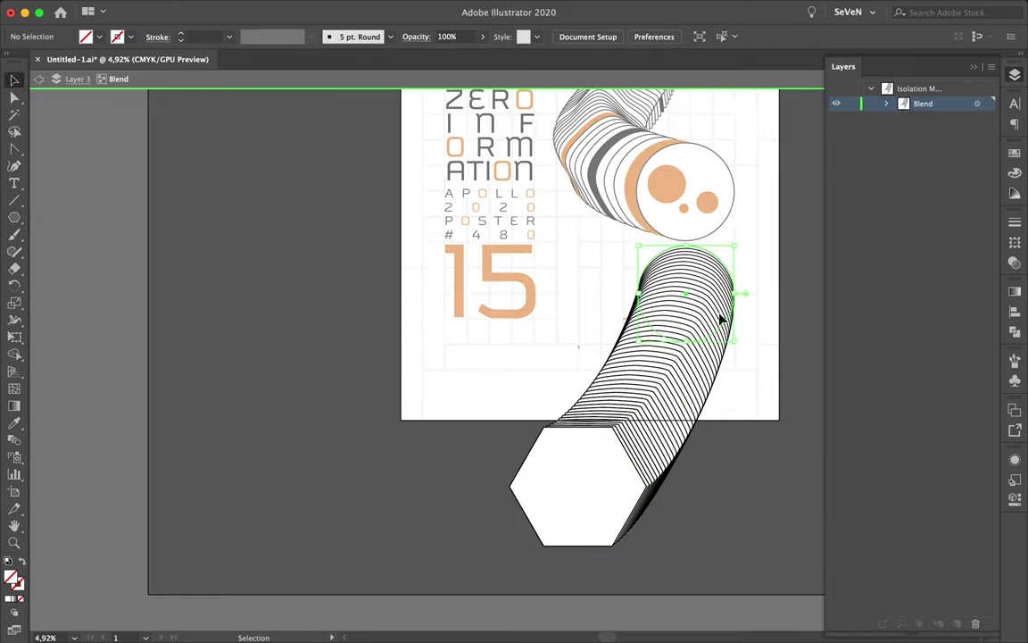
{"action": "left_click_drag", "start_coordinate": [745, 333], "coordinate": [764, 356]}
{"action": "left_click", "coordinate": [608, 464]}
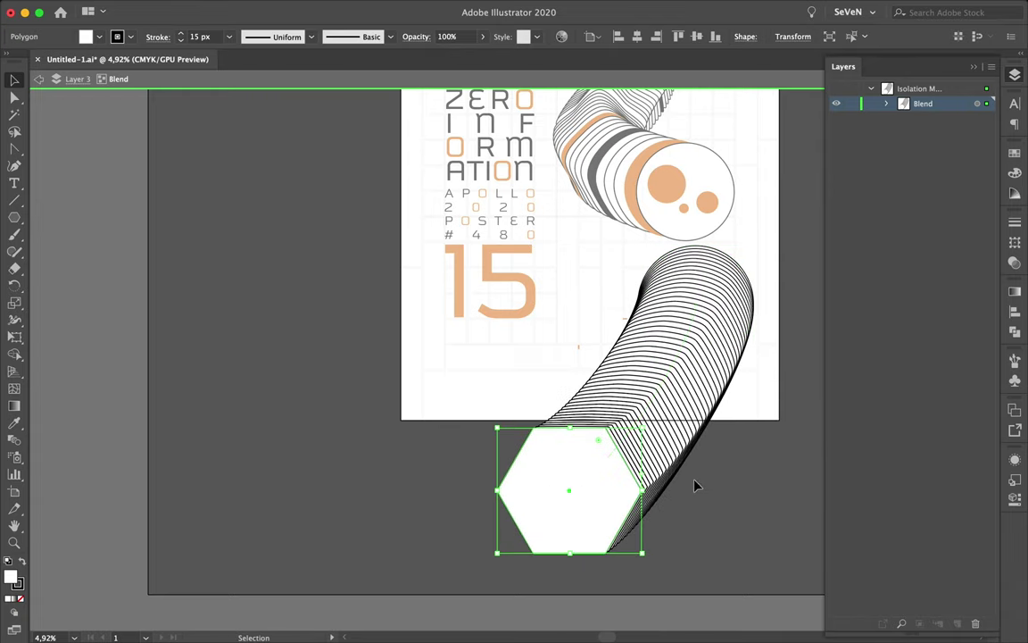
{"action": "key", "text": "Escape"}
- Stretch the grey rectangle downward and widen the hexagon by dragging its left corner outward
{"action": "left_click", "coordinate": [625, 427]}
{"action": "left_click", "coordinate": [624, 482]}
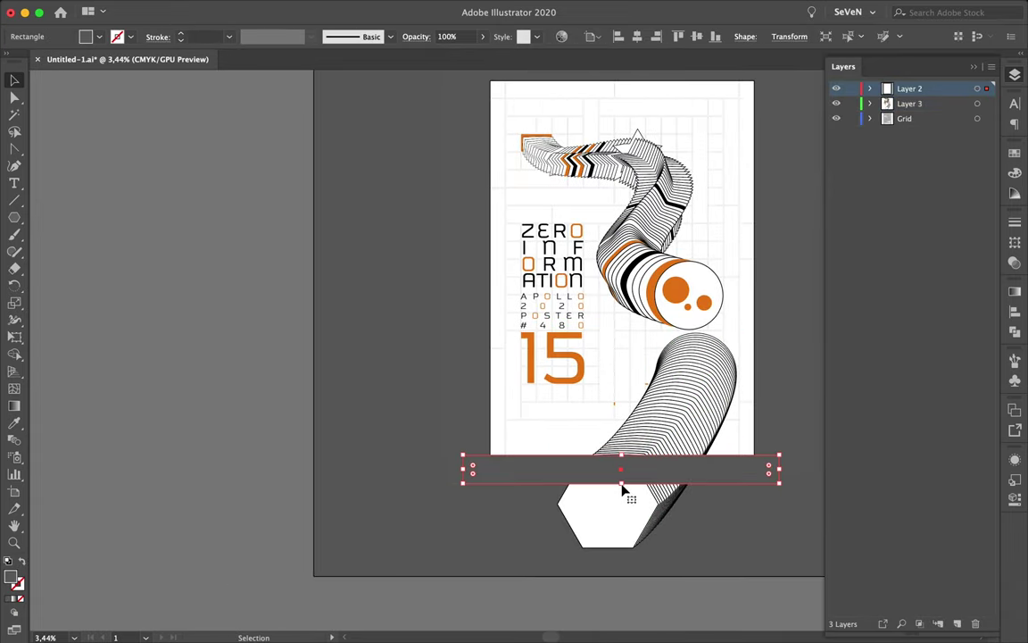
{"action": "left_click_drag", "start_coordinate": [620, 483], "coordinate": [620, 551]}
{"action": "left_click", "coordinate": [573, 549]}
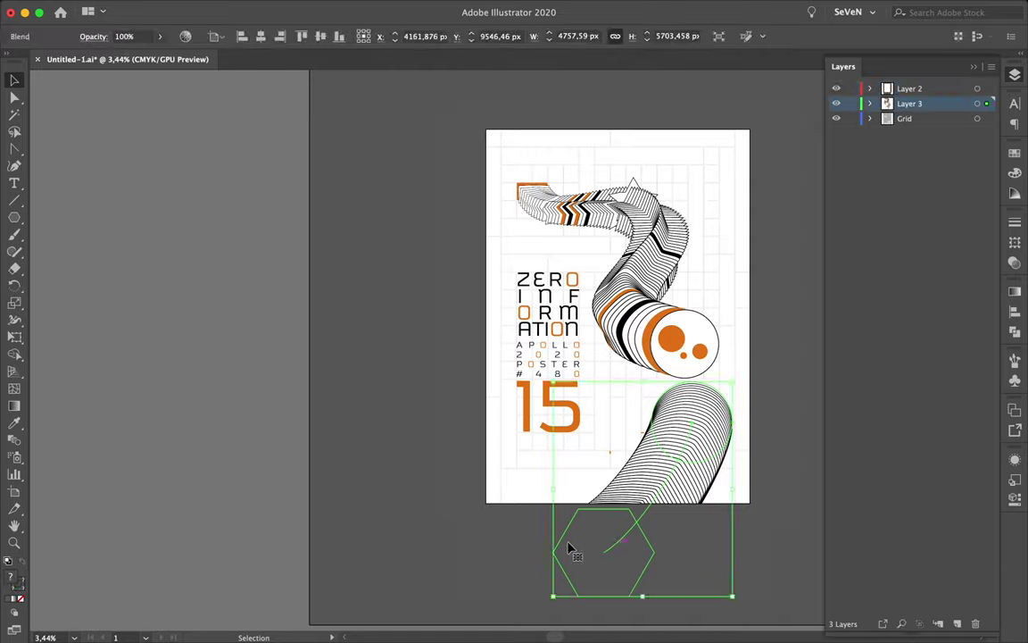
{"action": "key", "text": "a"}
{"action": "left_click", "coordinate": [554, 552]}
{"action": "left_click_drag", "start_coordinate": [555, 551], "coordinate": [482, 555]}
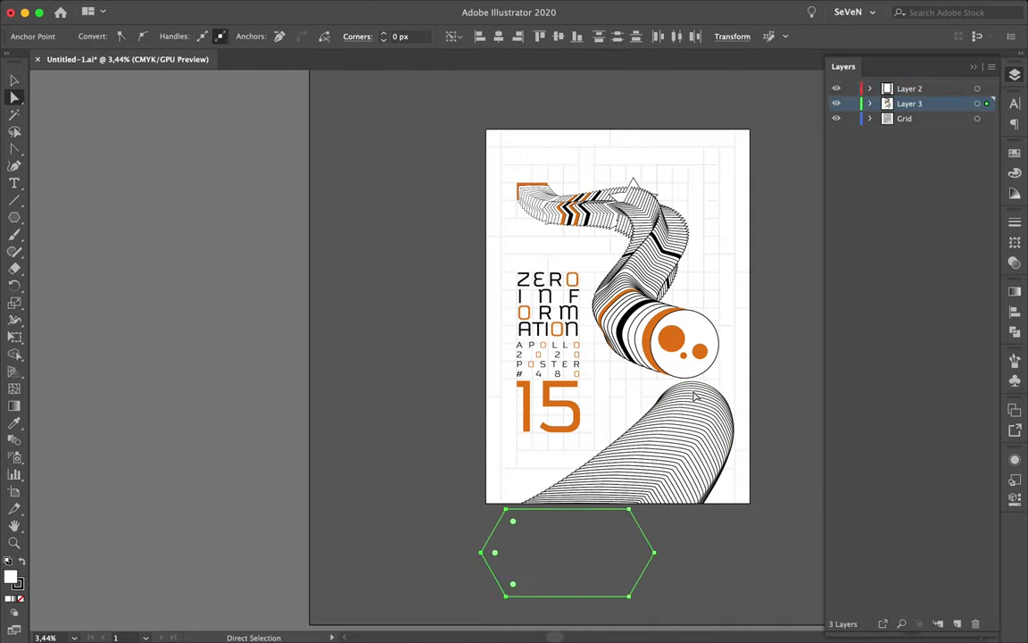
{"action": "key", "text": "v"}
- Expand the blend into separate shapes with Object > Expand
{"action": "double_click", "coordinate": [696, 390]}
{"action": "scroll", "coordinate": [695, 390], "scroll_direction": "up", "scroll_amount": 3}
{"action": "key", "text": "Escape"}
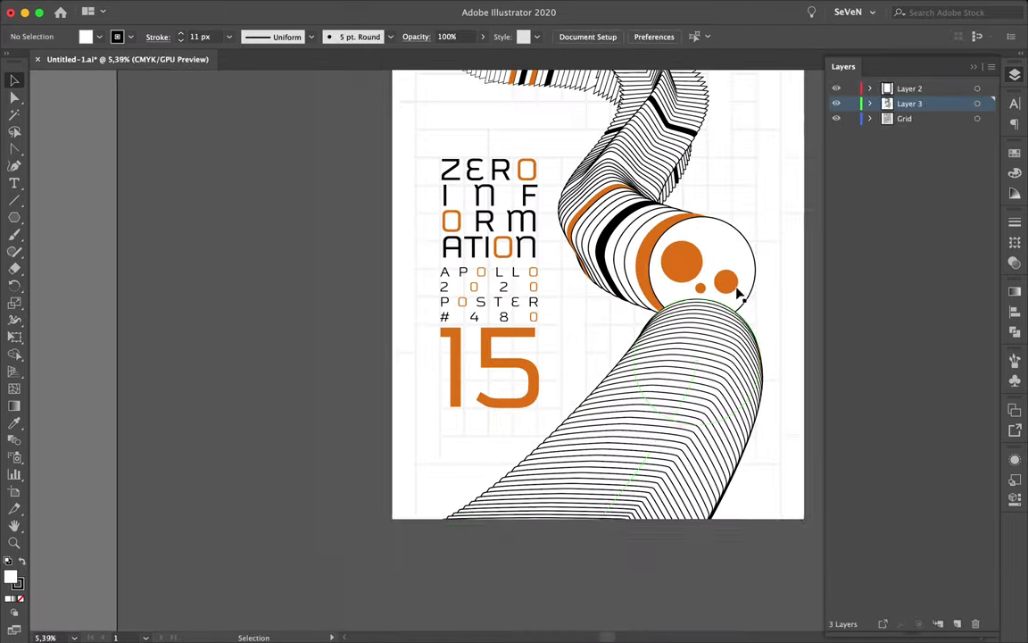
{"action": "left_click", "coordinate": [738, 293]}
{"action": "left_click", "coordinate": [176, 9]}
{"action": "left_click", "coordinate": [206, 165]}
{"action": "key", "text": "Return"}
{"action": "double_click", "coordinate": [637, 446]}
{"action": "key", "text": "ctrl+shift+a"}
- Bring up the swatches and exit the isolated lower-tube group
{"action": "left_click", "coordinate": [1015, 154]}
{"action": "key", "text": "Escape"}
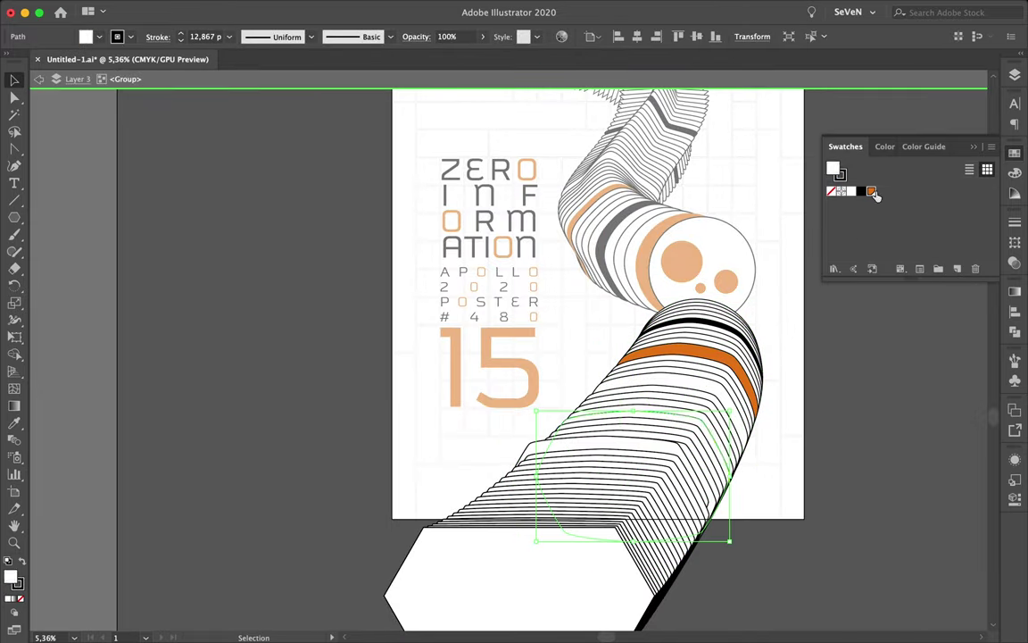
{"action": "scroll", "coordinate": [741, 306], "scroll_direction": "up", "scroll_amount": 2}
{"action": "scroll", "coordinate": [741, 303], "scroll_direction": "up", "scroll_amount": 2}
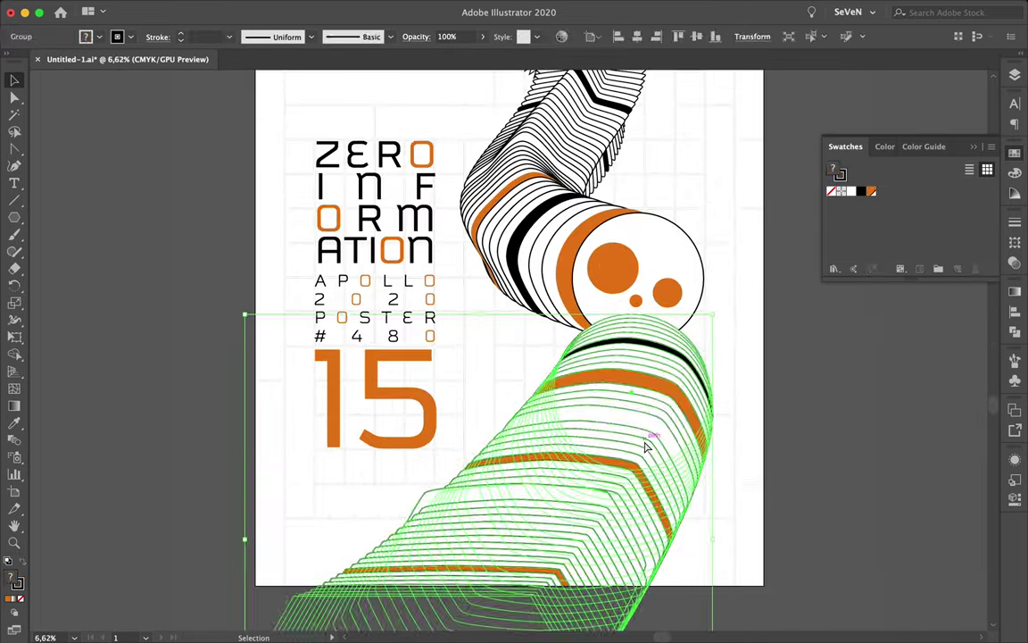
{"action": "scroll", "coordinate": [650, 442], "scroll_direction": "up", "scroll_amount": 3}
{"action": "scroll", "coordinate": [622, 466], "scroll_direction": "up", "scroll_amount": 3}
{"action": "scroll", "coordinate": [668, 237], "scroll_direction": "down", "scroll_amount": 2}
- Set the small orange square beside the circle to no stroke
{"action": "left_click", "coordinate": [683, 295]}
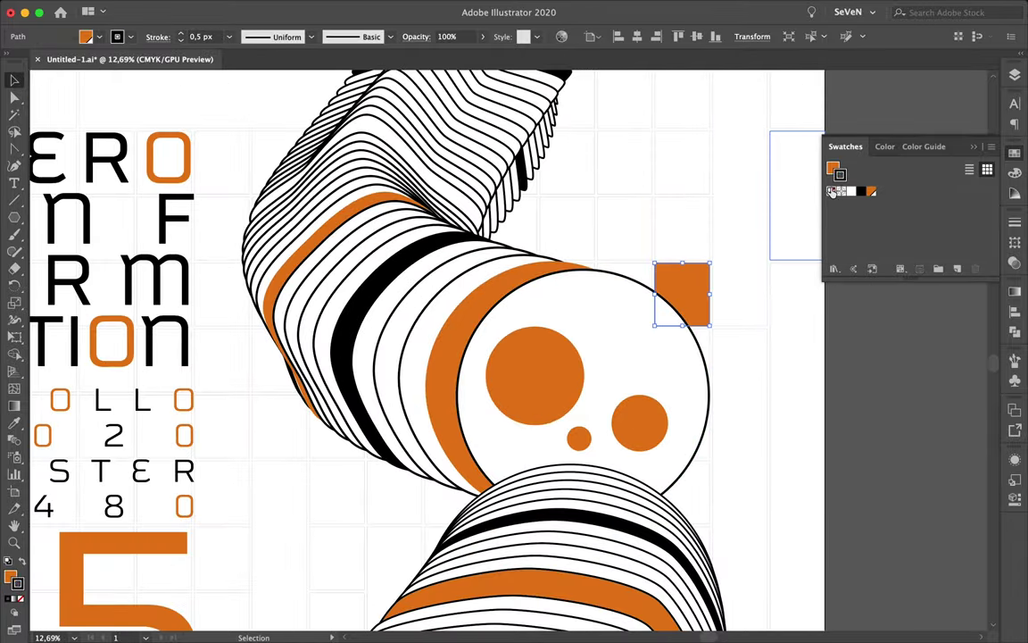
{"action": "left_click", "coordinate": [833, 191]}
{"action": "scroll", "coordinate": [649, 218], "scroll_direction": "down", "scroll_amount": 2}
{"action": "scroll", "coordinate": [339, 238], "scroll_direction": "down", "scroll_amount": 2}
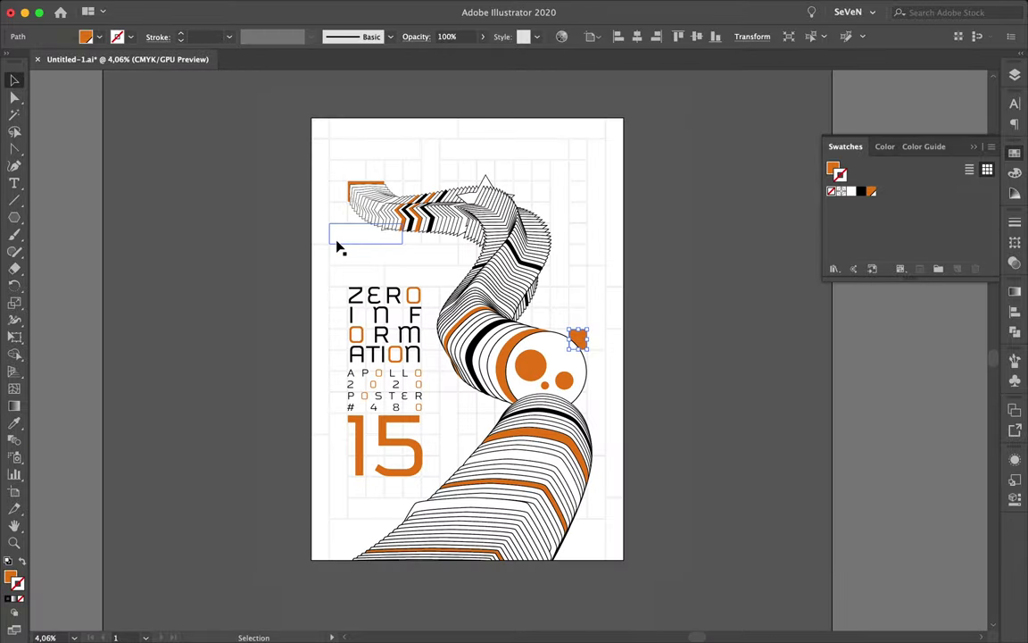
{"action": "left_click", "coordinate": [1014, 74]}
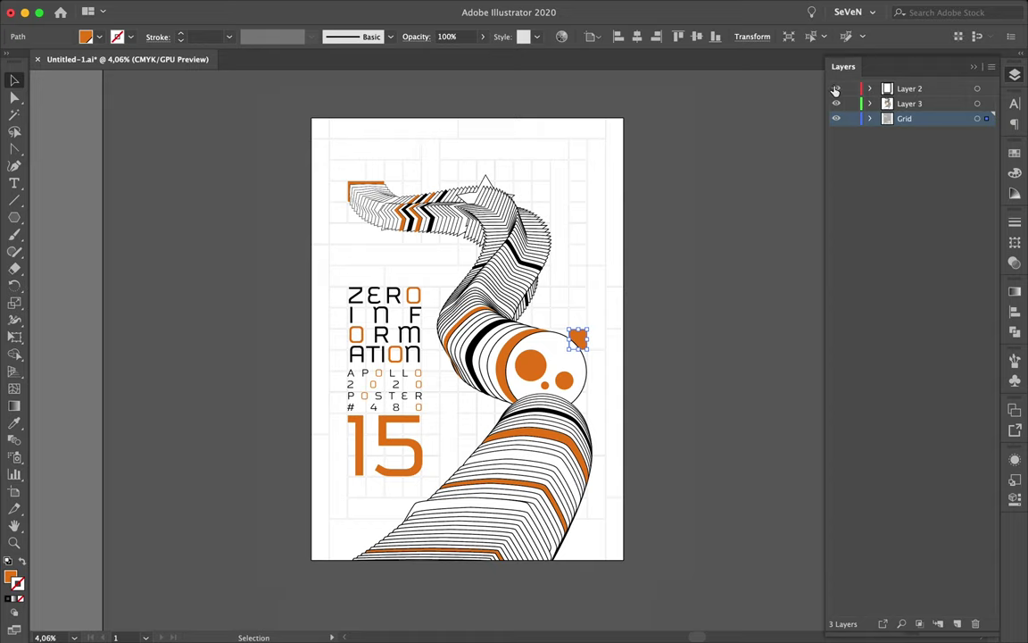
- Move all Layer 3 artwork (ribbons, title, 15) slightly higher on the artboard
{"action": "left_click", "coordinate": [987, 104]}
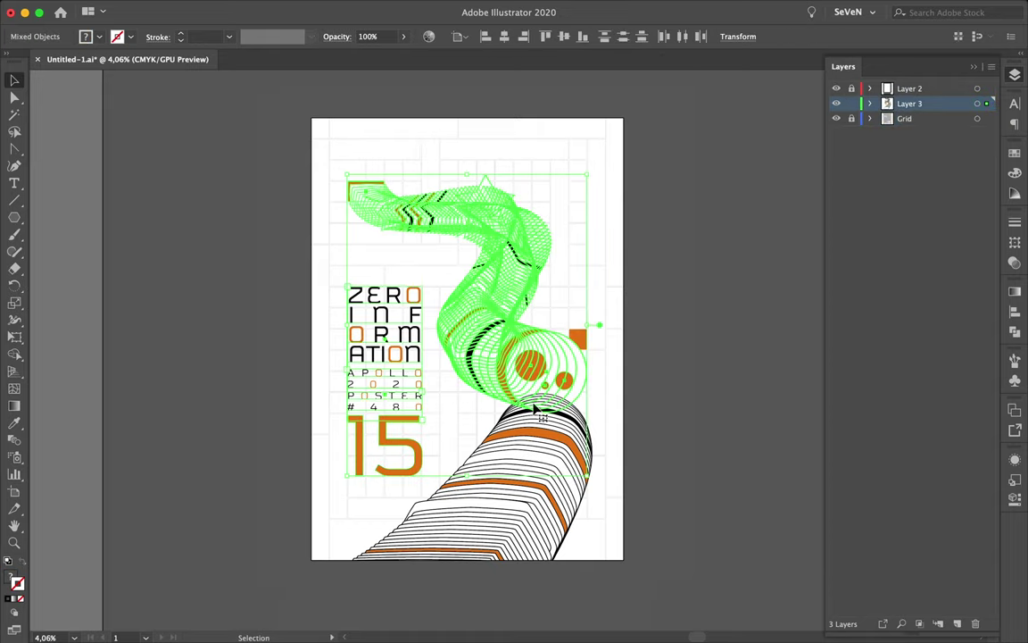
{"action": "left_click_drag", "start_coordinate": [551, 493], "coordinate": [536, 452]}
{"action": "left_click", "coordinate": [625, 458]}
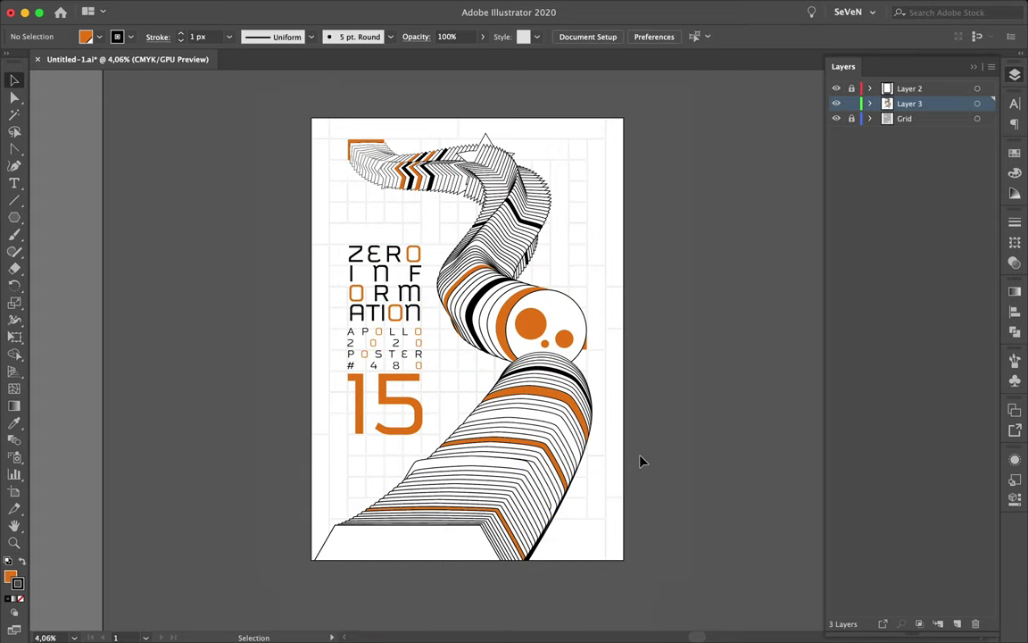
{"action": "scroll", "coordinate": [581, 357], "scroll_direction": "up", "scroll_amount": 5}
- Resize a background grid cell on the Grid layer by dragging its edge
{"action": "left_click", "coordinate": [579, 360]}
{"action": "scroll", "coordinate": [600, 408], "scroll_direction": "down", "scroll_amount": 5}
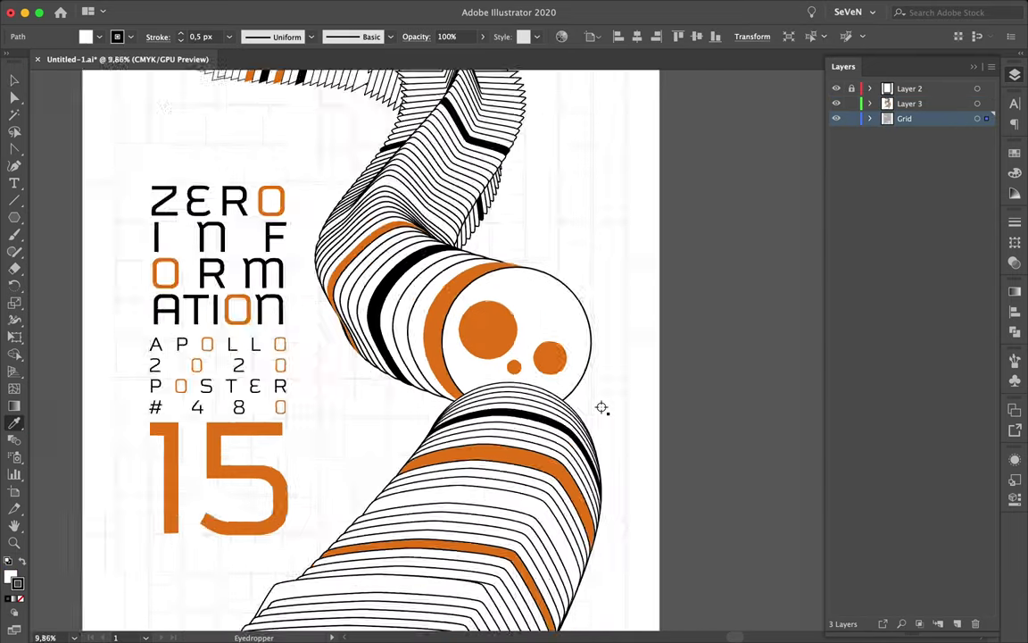
{"action": "scroll", "coordinate": [333, 408], "scroll_direction": "down", "scroll_amount": 2}
{"action": "scroll", "coordinate": [330, 419], "scroll_direction": "up", "scroll_amount": 2}
{"action": "left_click", "coordinate": [273, 426]}
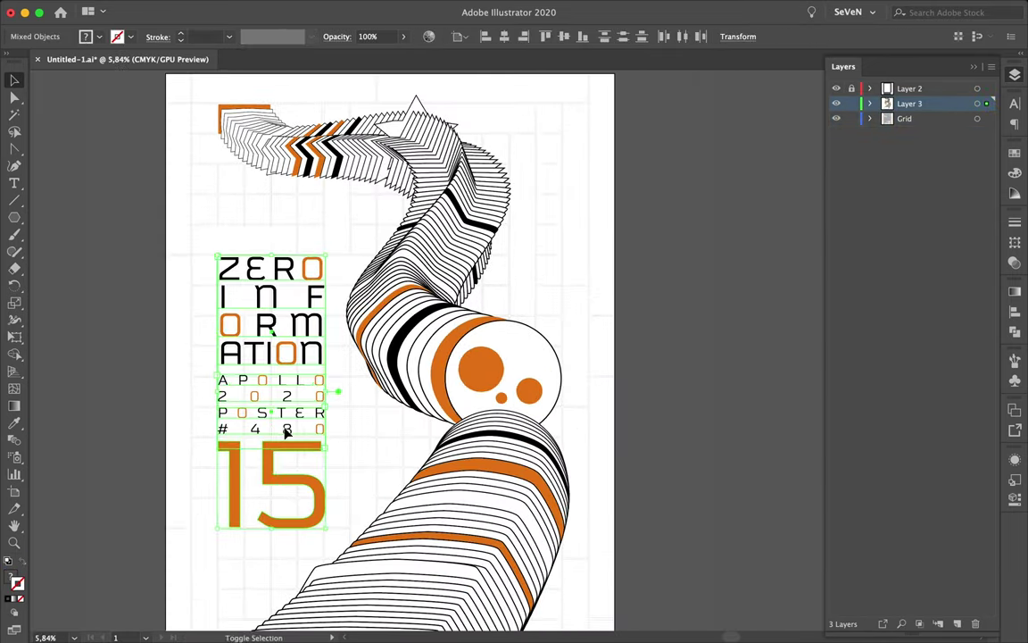
{"action": "mouse_move", "coordinate": [206, 276]}
{"action": "left_mouse_down"}
{"action": "mouse_move", "coordinate": [306, 493]}
{"action": "mouse_move", "coordinate": [315, 614]}
{"action": "mouse_move", "coordinate": [319, 558]}
{"action": "mouse_move", "coordinate": [345, 514]}
{"action": "mouse_move", "coordinate": [118, 459]}
{"action": "left_mouse_up"}
{"action": "scroll", "coordinate": [319, 558], "scroll_direction": "up", "scroll_amount": 3}
{"action": "scroll", "coordinate": [351, 533], "scroll_direction": "up", "scroll_amount": 4}
{"action": "scroll", "coordinate": [355, 485], "scroll_direction": "down", "scroll_amount": 4}
- Select grid cells beside POSTER, #480, the title and RM
{"action": "left_click_drag", "start_coordinate": [257, 305], "coordinate": [314, 248]}
{"action": "scroll", "coordinate": [147, 241], "scroll_direction": "up", "scroll_amount": 2}
{"action": "left_click", "coordinate": [248, 177]}
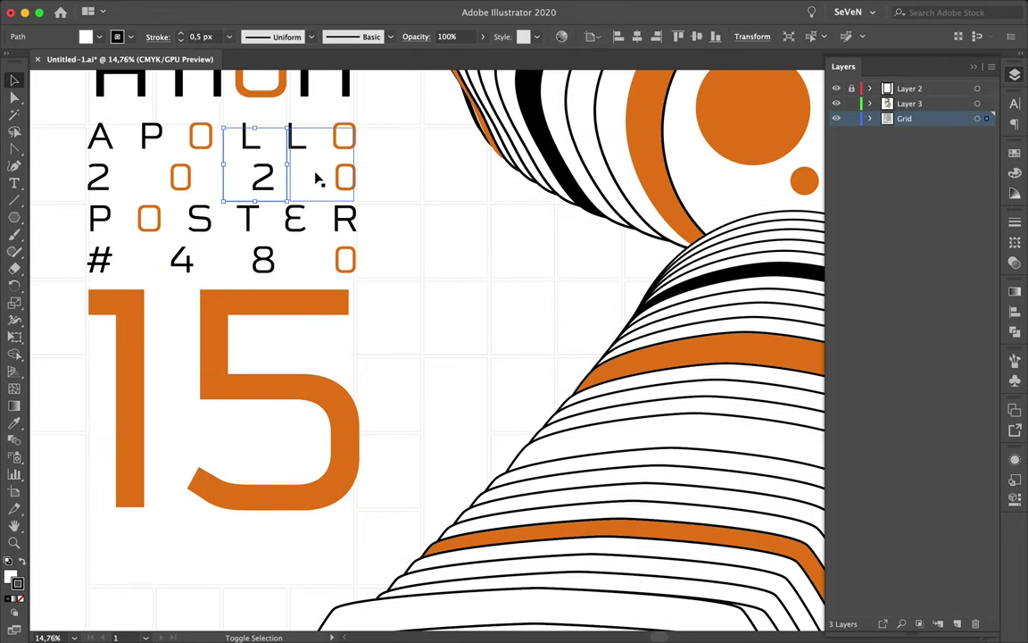
{"action": "scroll", "coordinate": [254, 175], "scroll_direction": "up", "scroll_amount": 2}
{"action": "left_click", "coordinate": [193, 195]}
{"action": "scroll", "coordinate": [205, 201], "scroll_direction": "up", "scroll_amount": 3}
{"action": "left_click", "coordinate": [248, 230]}
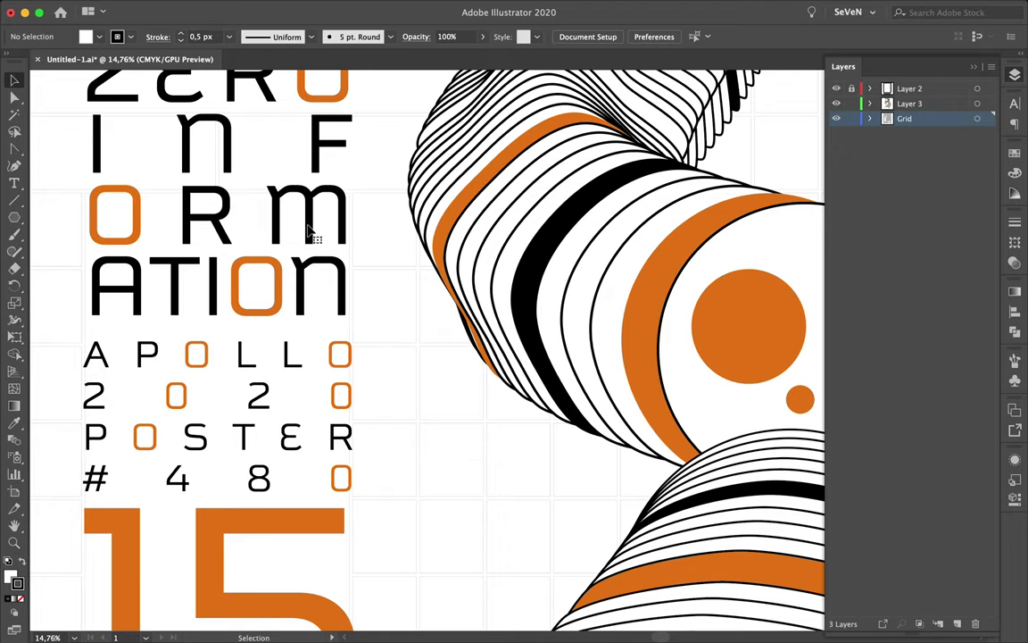
- Fill the top-left background grid cell with orange
{"action": "scroll", "coordinate": [313, 250], "scroll_direction": "down", "scroll_amount": 2}
{"action": "scroll", "coordinate": [314, 282], "scroll_direction": "down", "scroll_amount": 2}
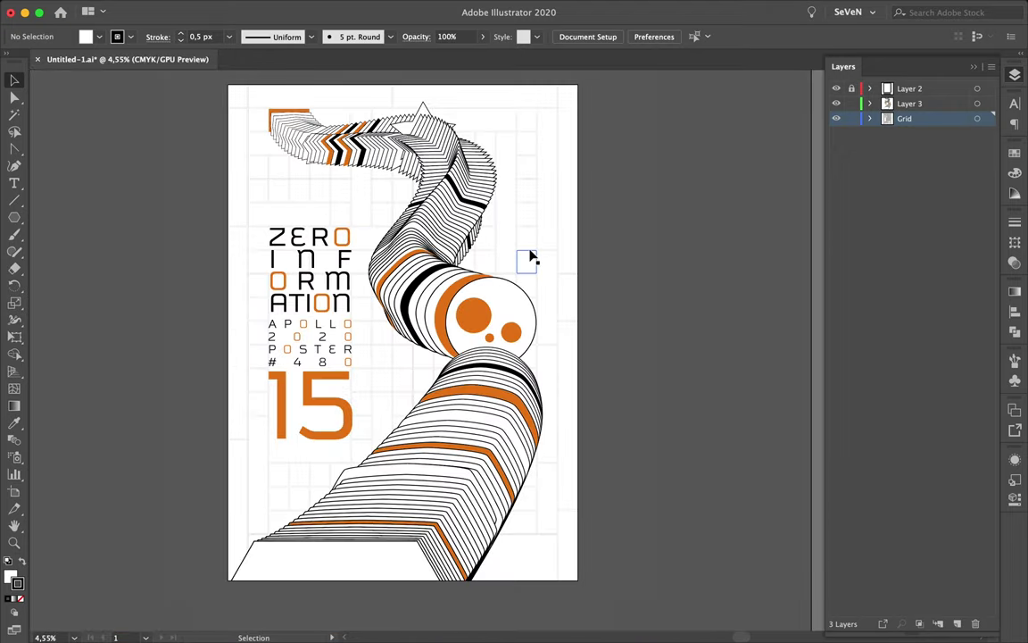
{"action": "left_click", "coordinate": [529, 246]}
{"action": "scroll", "coordinate": [533, 259], "scroll_direction": "up", "scroll_amount": 3}
{"action": "left_click", "coordinate": [1015, 153]}
{"action": "scroll", "coordinate": [698, 223], "scroll_direction": "down", "scroll_amount": 2}
{"action": "scroll", "coordinate": [699, 223], "scroll_direction": "down", "scroll_amount": 2}
{"action": "left_click", "coordinate": [202, 223]}
{"action": "left_click", "coordinate": [872, 190]}
{"action": "scroll", "coordinate": [661, 410], "scroll_direction": "up", "scroll_amount": 1}
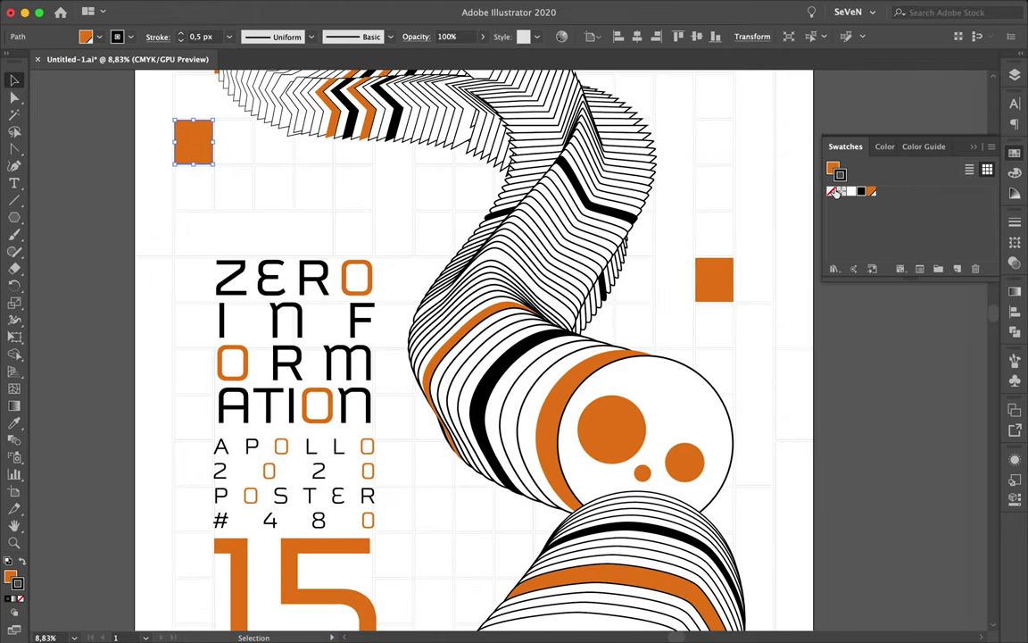
{"action": "left_click", "coordinate": [510, 345]}
{"action": "scroll", "coordinate": [512, 345], "scroll_direction": "down", "scroll_amount": 2}
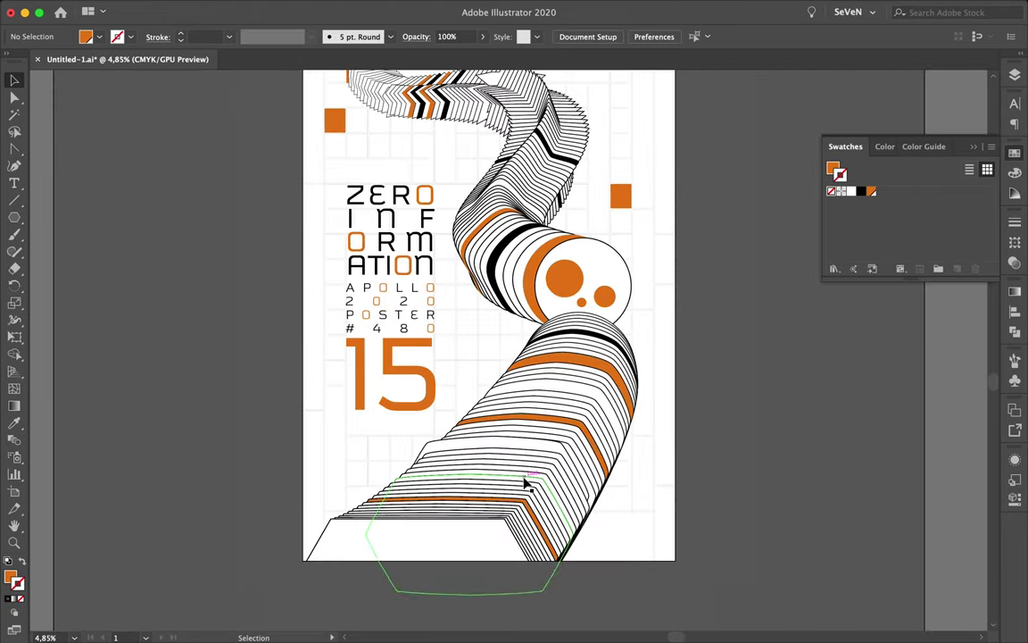
- Move Layer 4 below the Grid layer in the Layers panel
{"action": "double_click", "coordinate": [527, 483]}
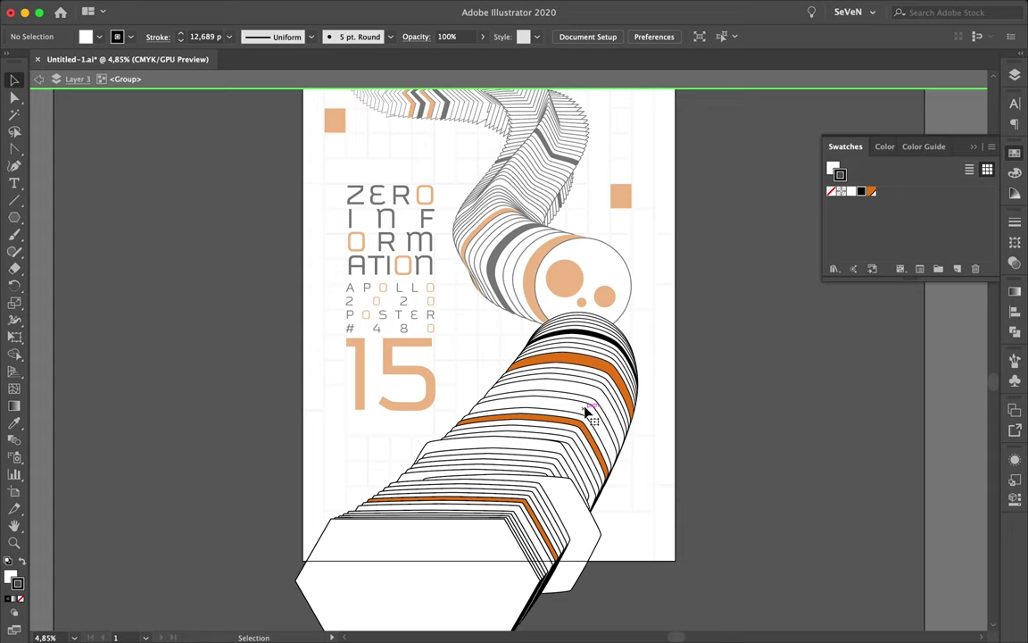
{"action": "key", "text": "Escape"}
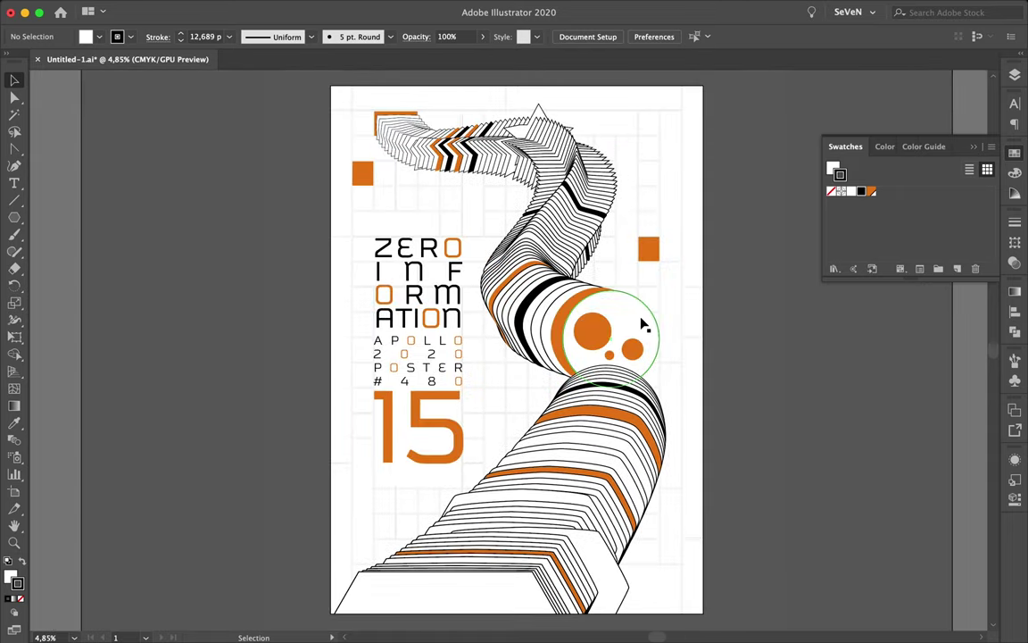
{"action": "scroll", "coordinate": [482, 322], "scroll_direction": "up", "scroll_amount": 3}
{"action": "left_click", "coordinate": [1015, 75]}
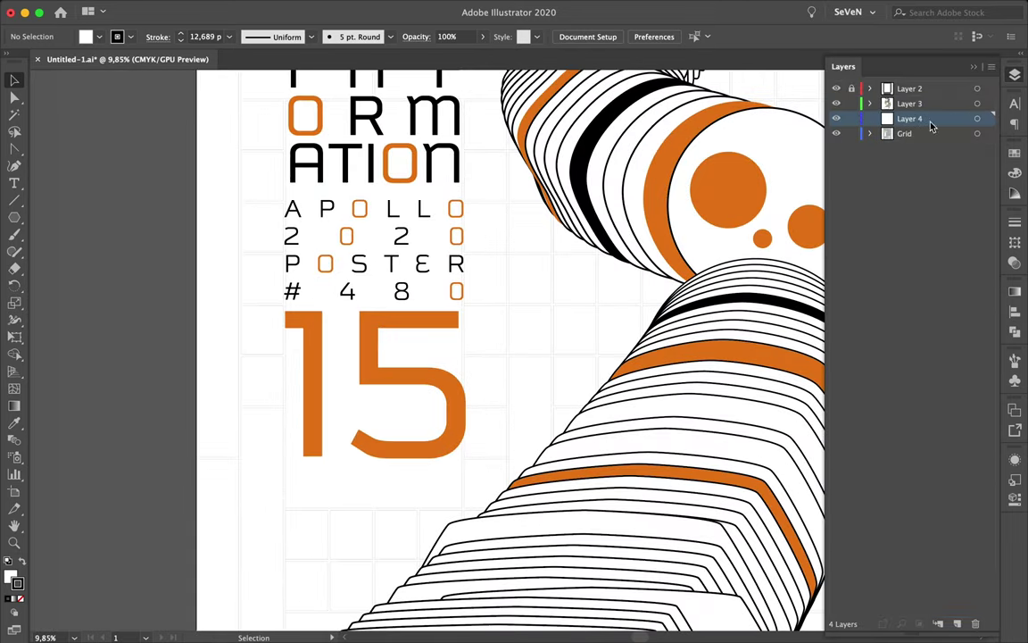
{"action": "left_click_drag", "start_coordinate": [931, 126], "coordinate": [931, 139]}
{"action": "scroll", "coordinate": [168, 388], "scroll_direction": "down", "scroll_amount": 2}
- Draw a tall, narrow rectangle along the poster's lower-left edge
{"action": "key", "text": "m"}
{"action": "scroll", "coordinate": [167, 388], "scroll_direction": "up", "scroll_amount": 4}
{"action": "left_click_drag", "start_coordinate": [190, 201], "coordinate": [252, 418]}
{"action": "scroll", "coordinate": [253, 418], "scroll_direction": "down", "scroll_amount": 2}
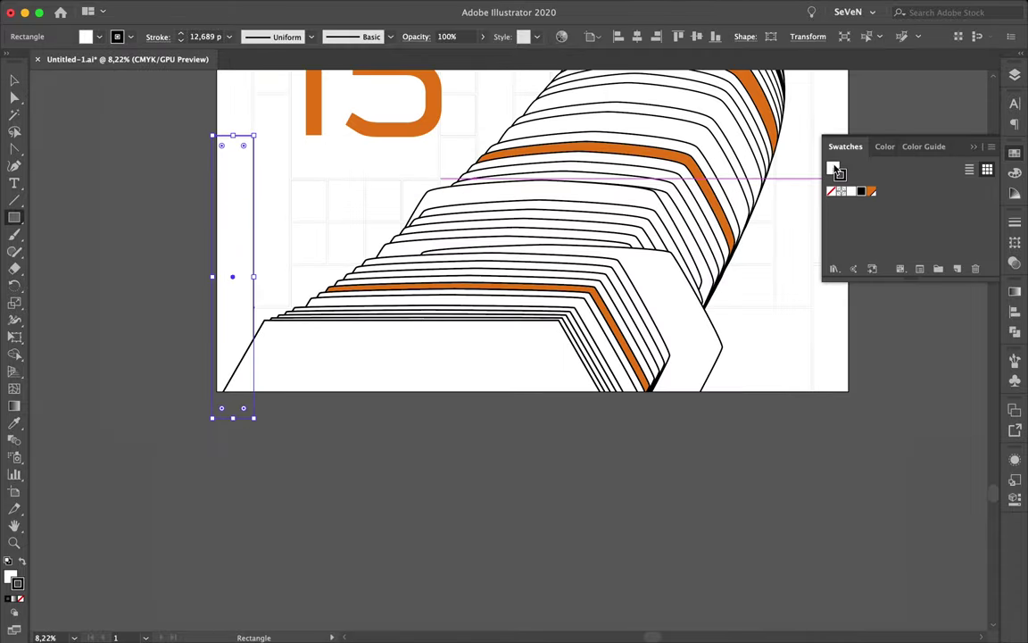
{"action": "scroll", "coordinate": [385, 285], "scroll_direction": "up", "scroll_amount": 3}
- Draw a small orange bar in a gap between grid cells
{"action": "key", "text": "v"}
{"action": "left_click", "coordinate": [197, 285]}
{"action": "scroll", "coordinate": [198, 285], "scroll_direction": "down", "scroll_amount": 2}
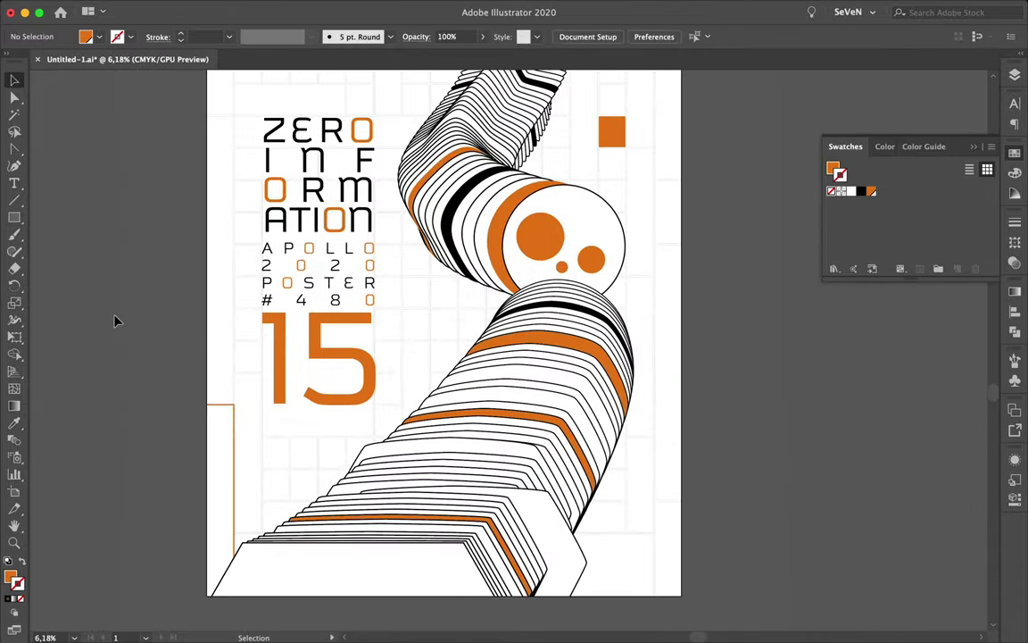
{"action": "scroll", "coordinate": [402, 354], "scroll_direction": "up", "scroll_amount": 2}
{"action": "key", "text": "m"}
{"action": "scroll", "coordinate": [393, 343], "scroll_direction": "up", "scroll_amount": 3}
{"action": "mouse_move", "coordinate": [404, 401]}
{"action": "left_mouse_down"}
{"action": "mouse_move", "coordinate": [395, 393]}
{"action": "mouse_move", "coordinate": [589, 160]}
{"action": "left_mouse_up"}
{"action": "key", "text": "v"}
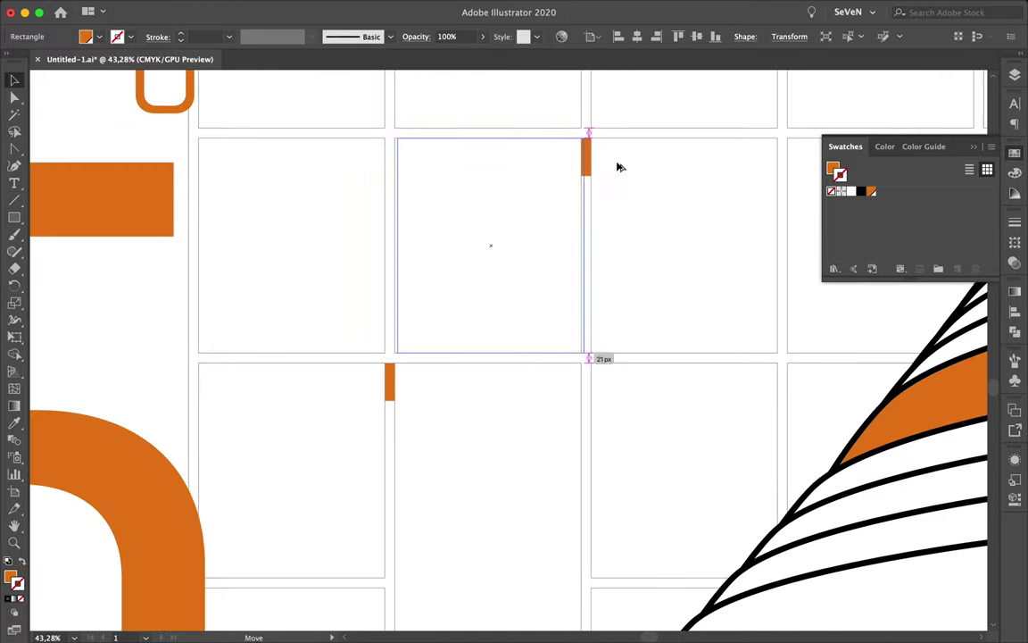
- Alt-drag copies of the orange bar into other grid gaps further down and right
{"action": "scroll", "coordinate": [705, 246], "scroll_direction": "down", "scroll_amount": 2}
{"action": "scroll", "coordinate": [615, 298], "scroll_direction": "up", "scroll_amount": 2}
{"action": "left_click_drag", "start_coordinate": [596, 299], "coordinate": [591, 418]}
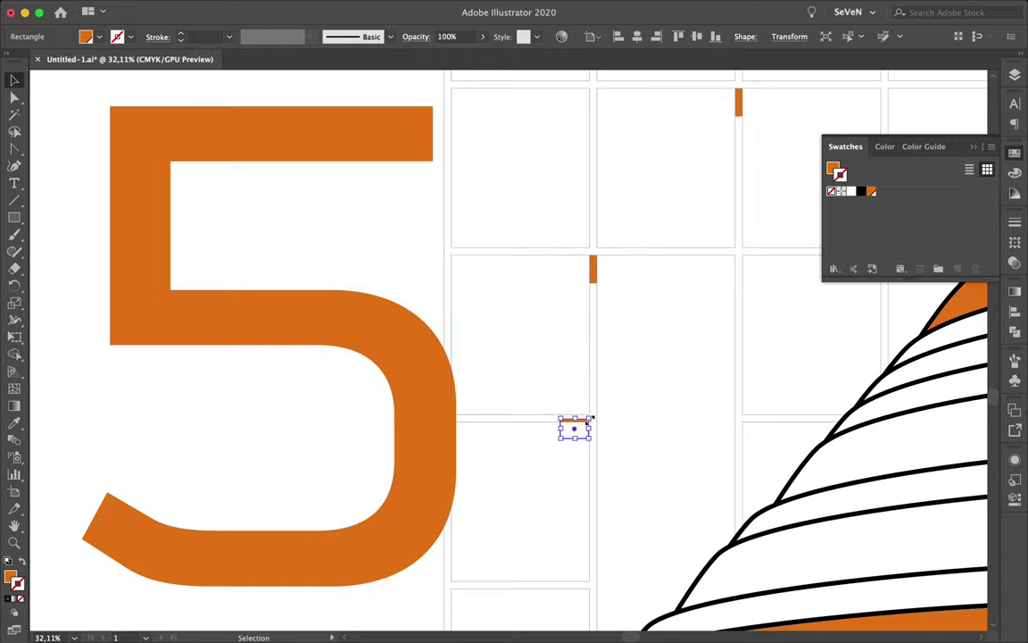
{"action": "scroll", "coordinate": [590, 425], "scroll_direction": "up", "scroll_amount": 2}
{"action": "scroll", "coordinate": [581, 418], "scroll_direction": "up", "scroll_amount": 3}
{"action": "scroll", "coordinate": [578, 416], "scroll_direction": "down", "scroll_amount": 8}
{"action": "scroll", "coordinate": [579, 416], "scroll_direction": "up", "scroll_amount": 2}
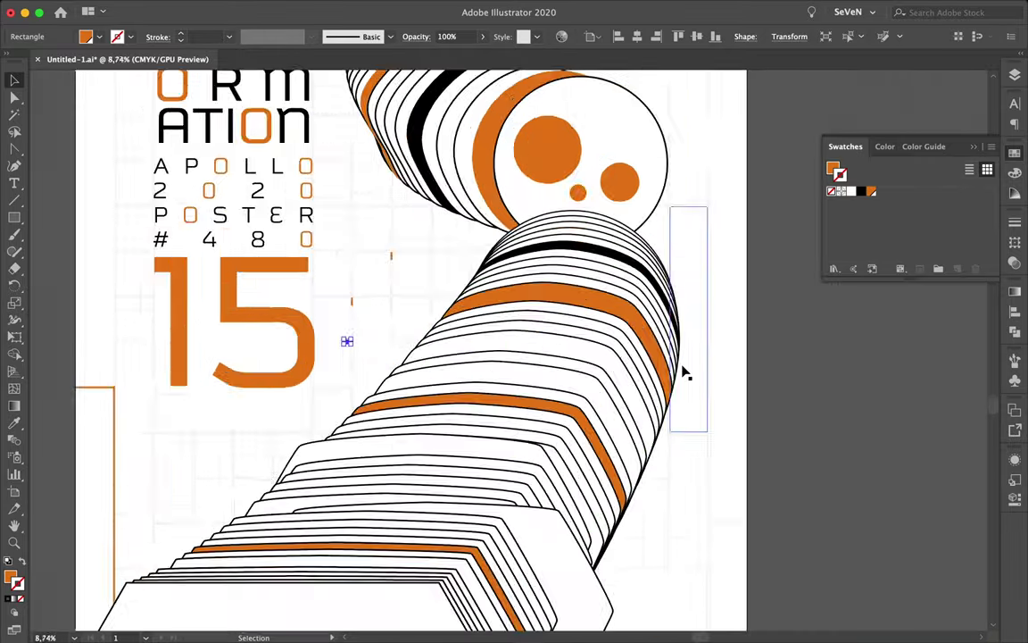
{"action": "scroll", "coordinate": [513, 352], "scroll_direction": "up", "scroll_amount": 2}
{"action": "left_click_drag", "start_coordinate": [658, 379], "coordinate": [661, 379]}
{"action": "scroll", "coordinate": [661, 379], "scroll_direction": "up", "scroll_amount": 3}
{"action": "scroll", "coordinate": [660, 379], "scroll_direction": "down", "scroll_amount": 5}
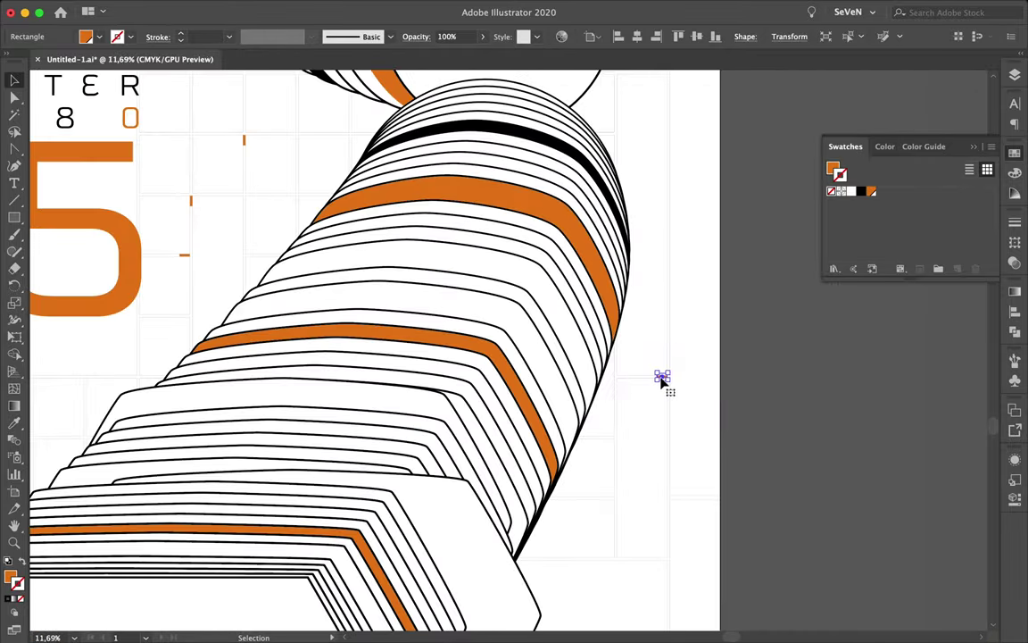
{"action": "scroll", "coordinate": [697, 393], "scroll_direction": "down", "scroll_amount": 3}
{"action": "left_click", "coordinate": [739, 406]}
{"action": "scroll", "coordinate": [260, 246], "scroll_direction": "up", "scroll_amount": 1}
{"action": "key", "text": "p"}
{"action": "scroll", "coordinate": [339, 234], "scroll_direction": "up", "scroll_amount": 2}
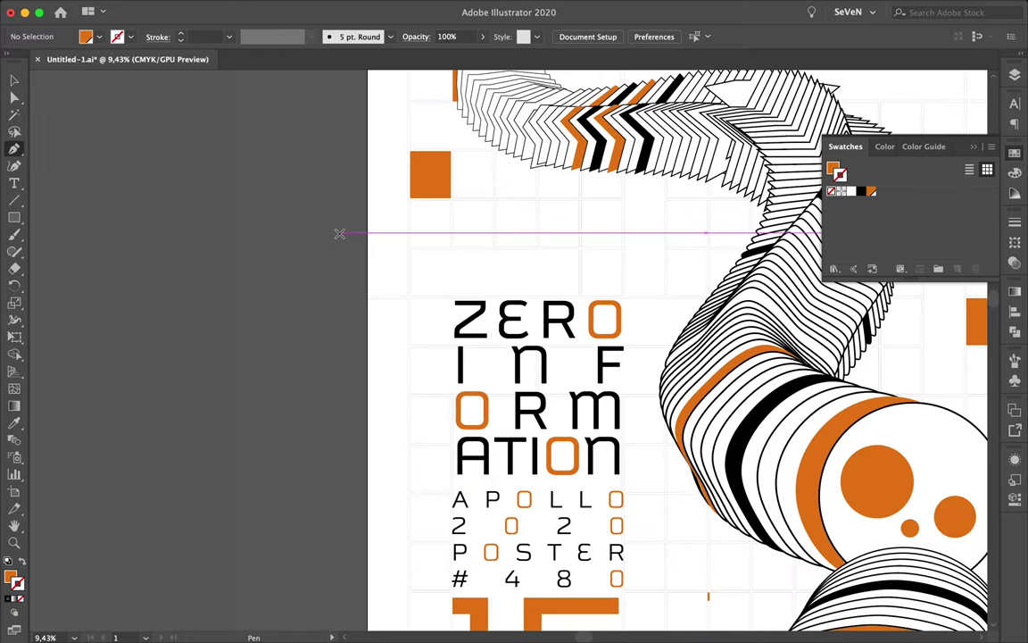
- Draw a Pen path across the poster top turning down beside the upper-left block
{"action": "left_click", "coordinate": [622, 246]}
{"action": "scroll", "coordinate": [629, 241], "scroll_direction": "up", "scroll_amount": 2}
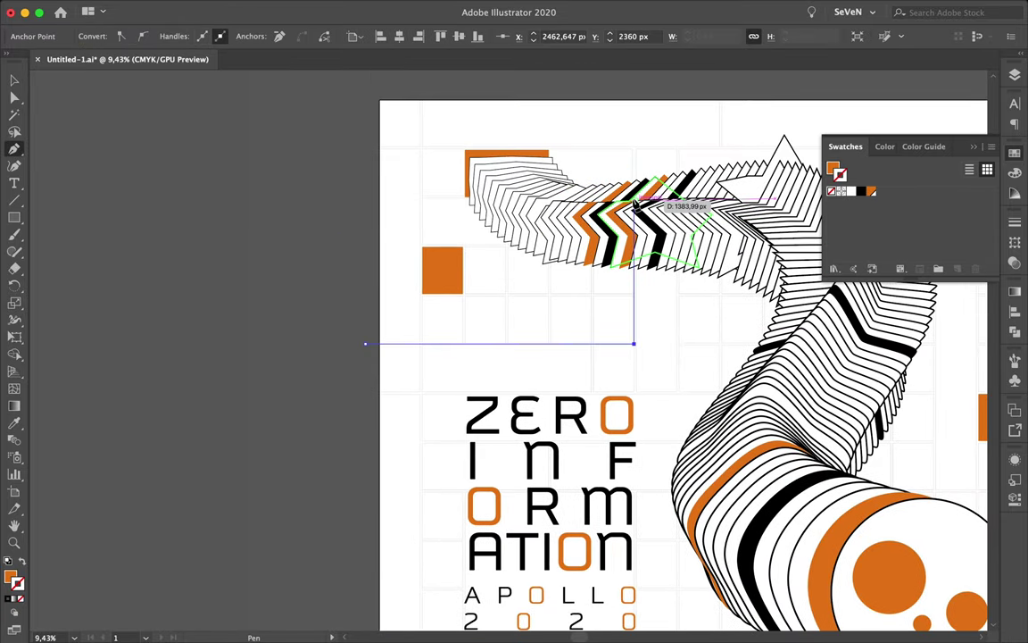
{"action": "scroll", "coordinate": [632, 200], "scroll_direction": "right", "scroll_amount": 6}
{"action": "scroll", "coordinate": [819, 245], "scroll_direction": "up", "scroll_amount": 1}
{"action": "key", "text": "v"}
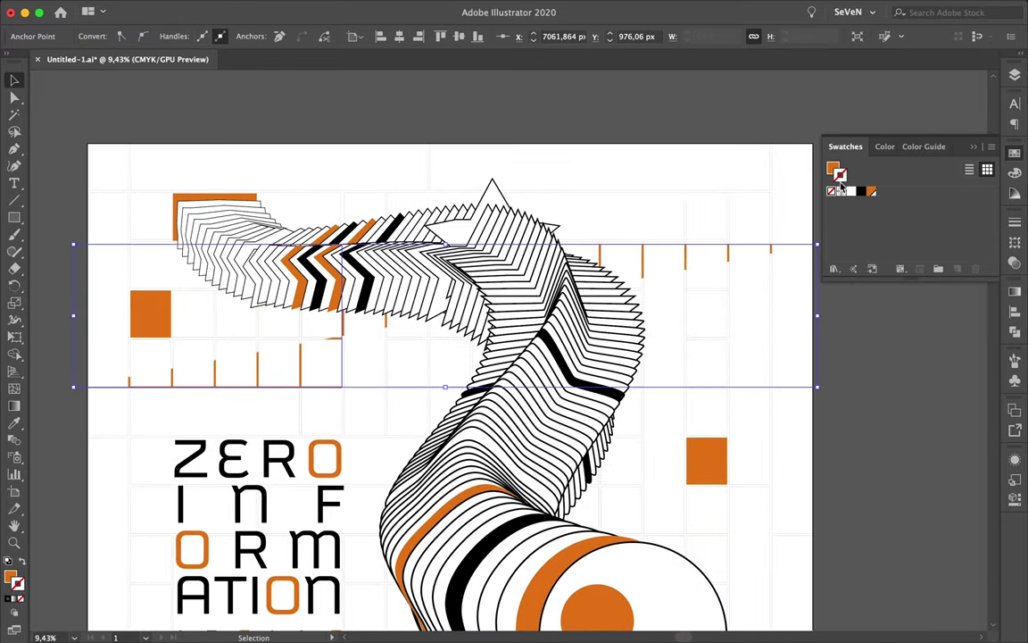
- Give the line a 50 px dashed stroke with 160 px dashes
{"action": "left_click", "coordinate": [1015, 221]}
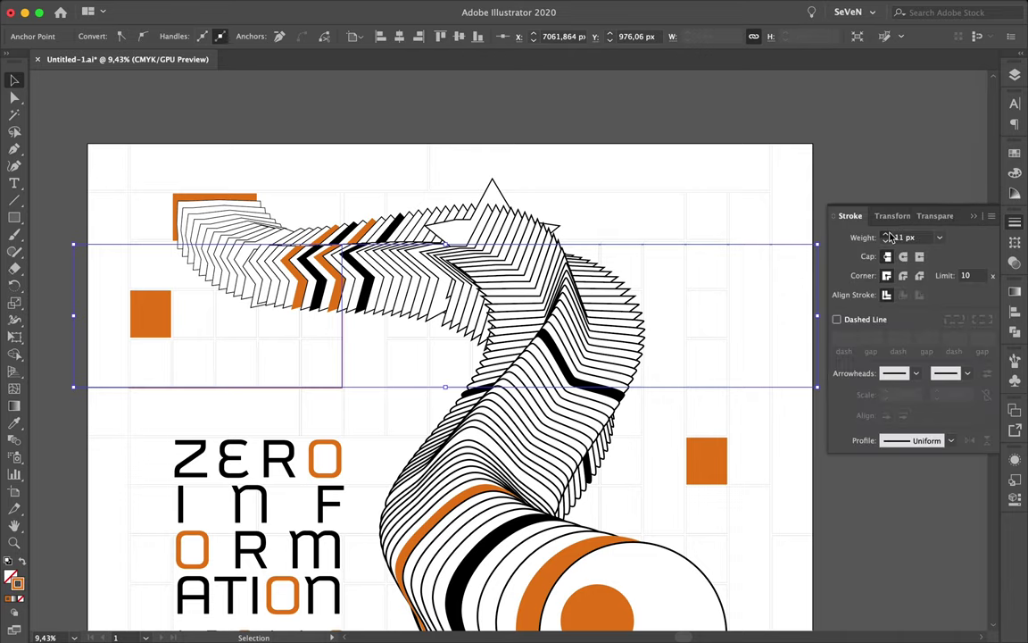
{"action": "left_click", "coordinate": [1015, 75]}
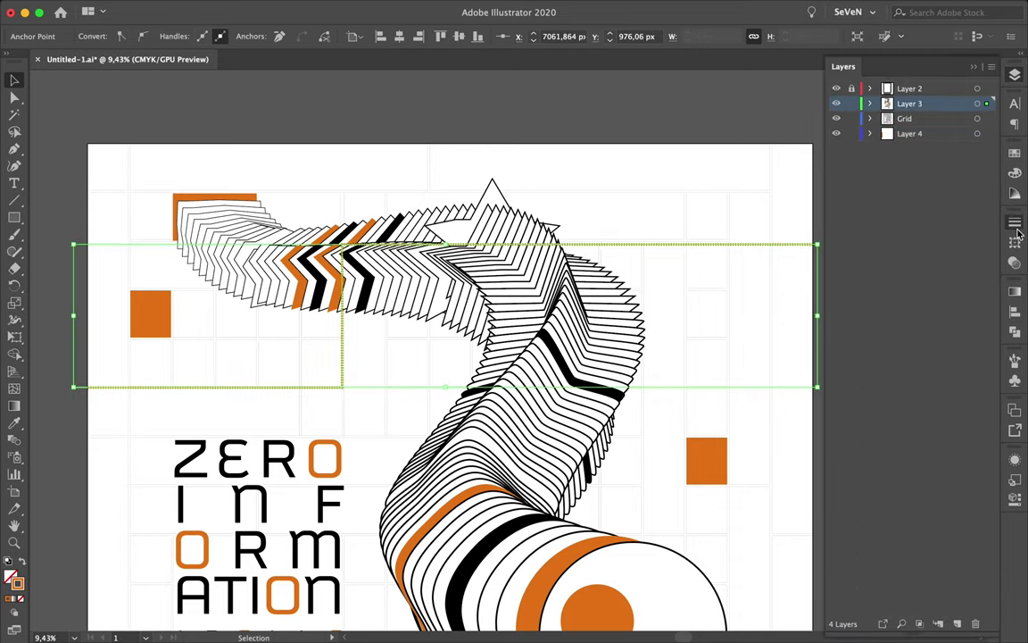
{"action": "left_click", "coordinate": [1016, 225]}
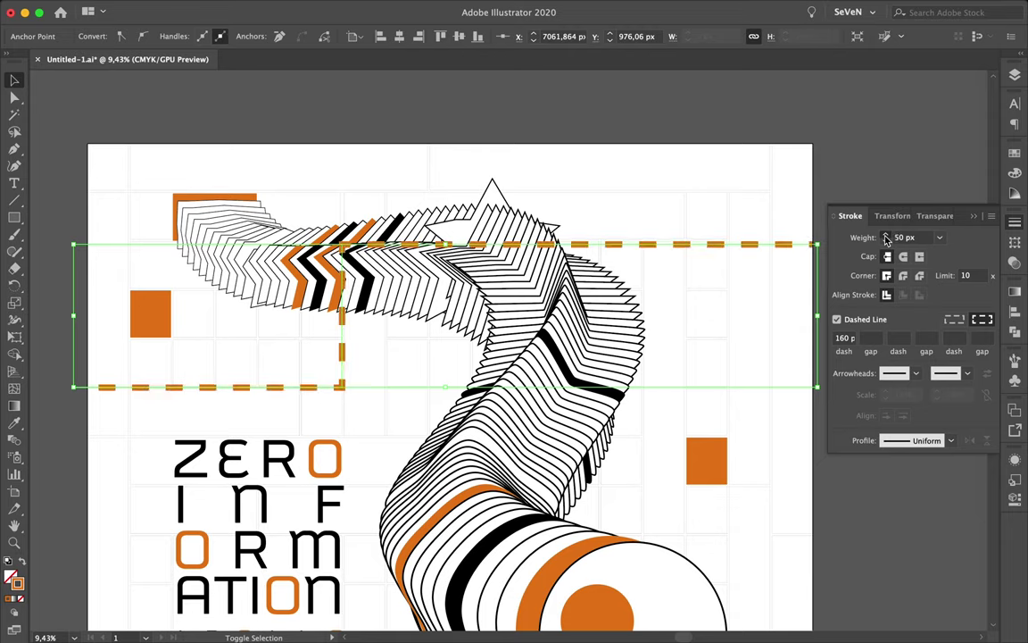
- Make the Grid layer the target for new artwork
{"action": "left_click", "coordinate": [1015, 75]}
{"action": "left_click", "coordinate": [731, 73]}
{"action": "scroll", "coordinate": [648, 156], "scroll_direction": "down", "scroll_amount": 3}
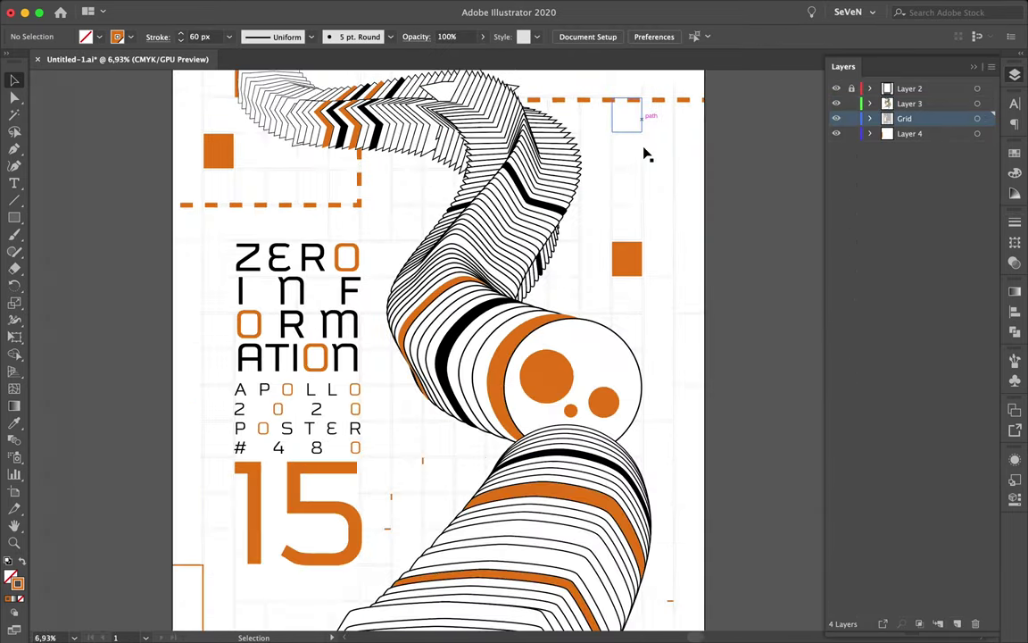
{"action": "scroll", "coordinate": [647, 154], "scroll_direction": "down", "scroll_amount": 1}
{"action": "key", "text": "p"}
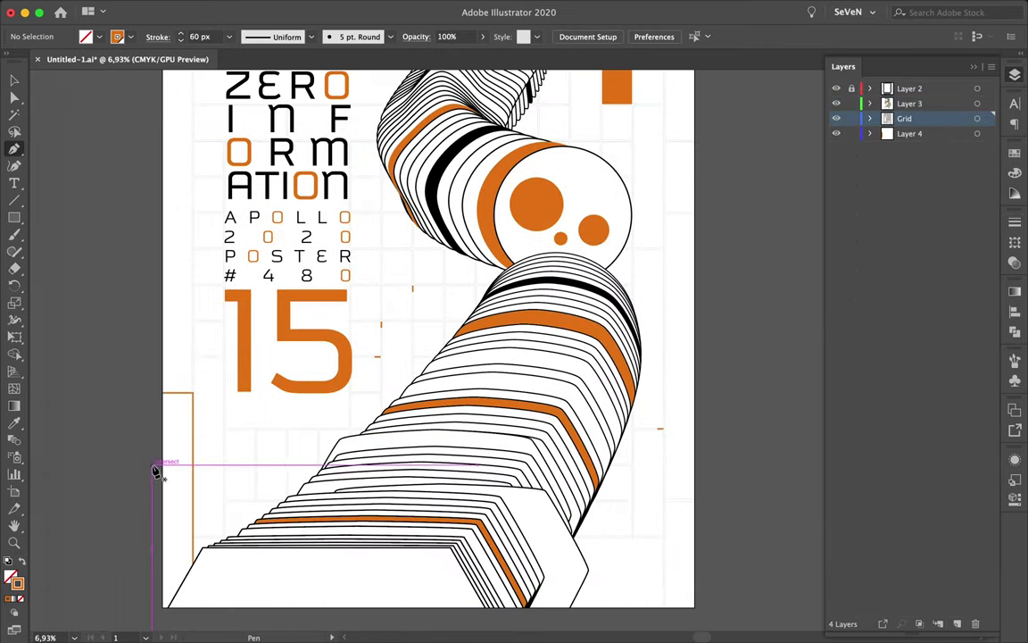
- Draw a corner dashed line across the lower poster with 170 dashes aligned to corners
{"action": "left_click", "coordinate": [662, 464]}
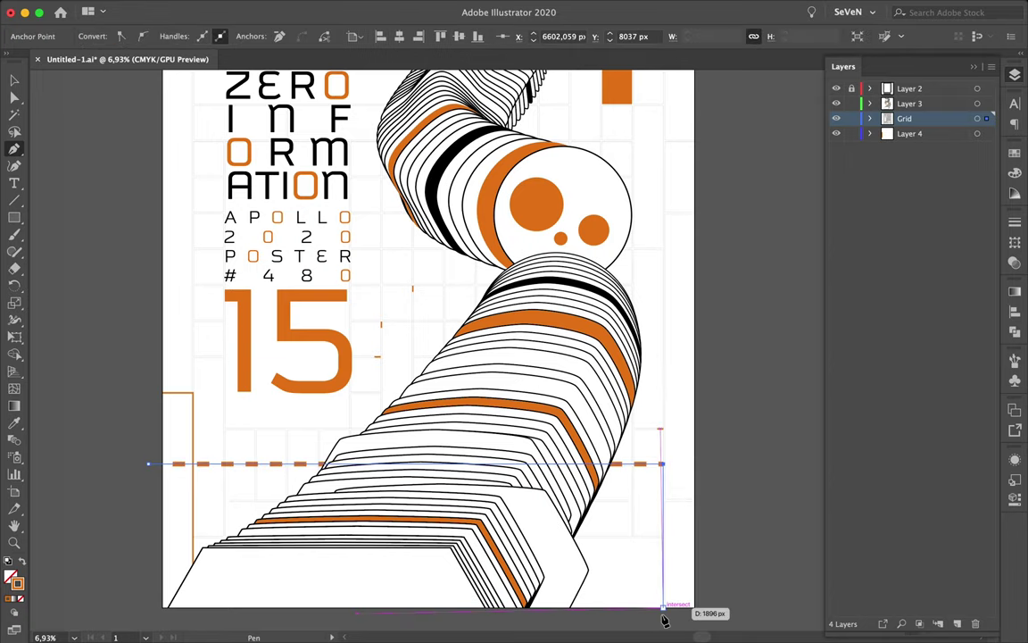
{"action": "key", "text": "ctrl+F10"}
{"action": "left_click", "coordinate": [844, 337]}
{"action": "type", "text": "170"}
{"action": "key", "text": "Return"}
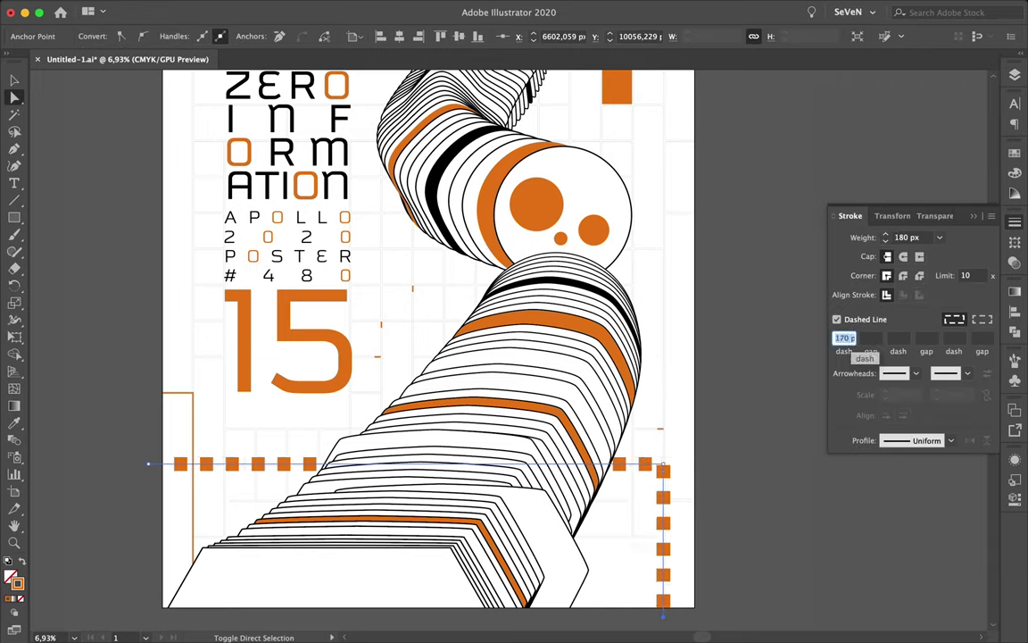
{"action": "left_click", "coordinate": [982, 319]}
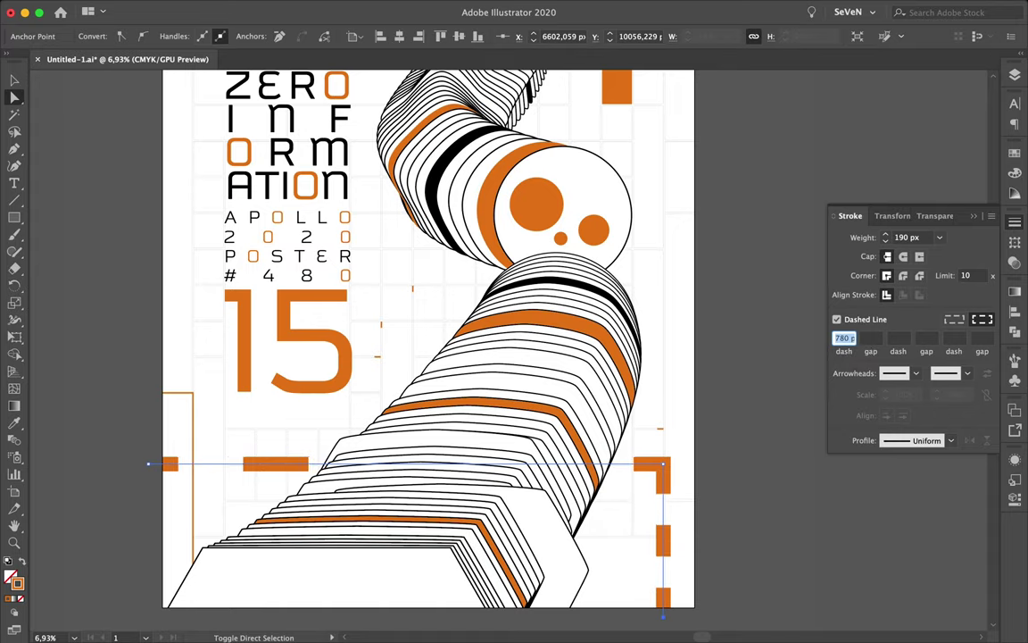
{"action": "scroll", "coordinate": [741, 466], "scroll_direction": "down", "scroll_amount": 3}
{"action": "scroll", "coordinate": [574, 361], "scroll_direction": "up", "scroll_amount": 5}
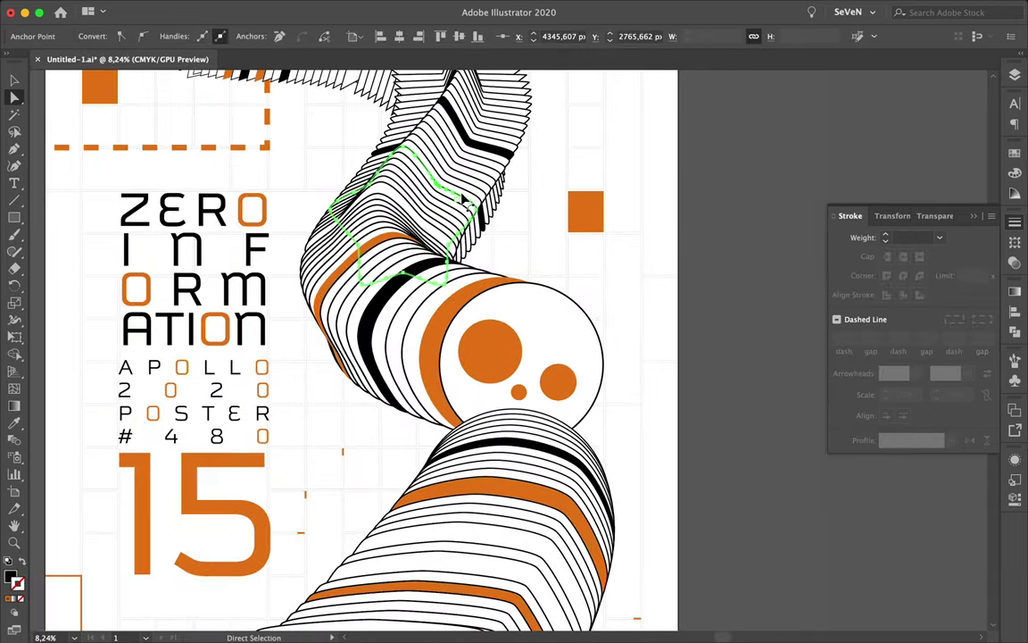
- Fill the star-shaped path inside the ribbon group with orange
{"action": "key", "text": "v"}
{"action": "double_click", "coordinate": [464, 200]}
{"action": "left_click", "coordinate": [1015, 153]}
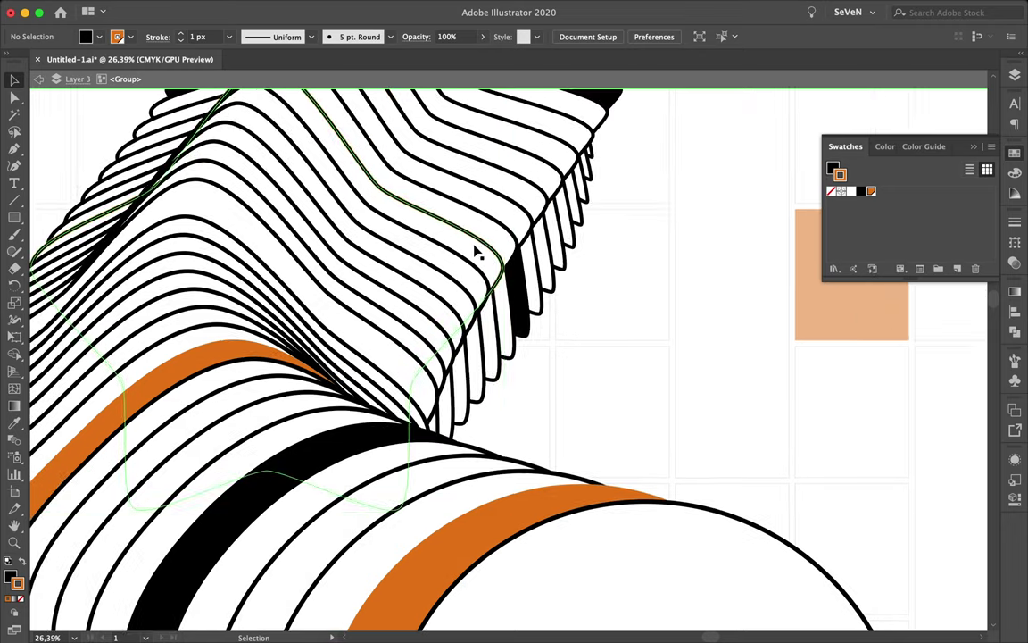
{"action": "left_click", "coordinate": [871, 191]}
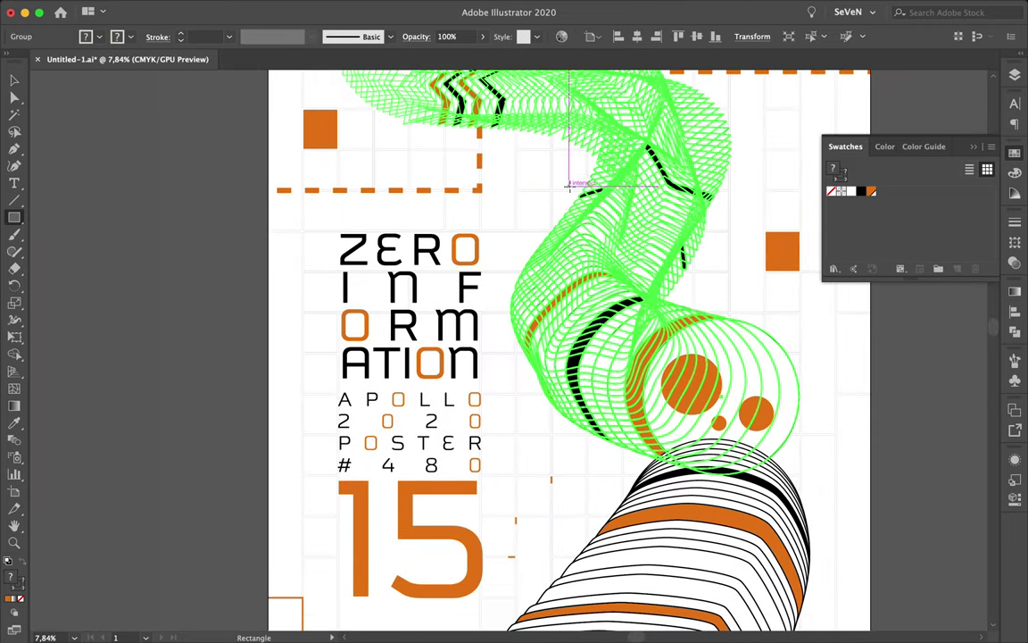
{"action": "left_click", "coordinate": [292, 122]}
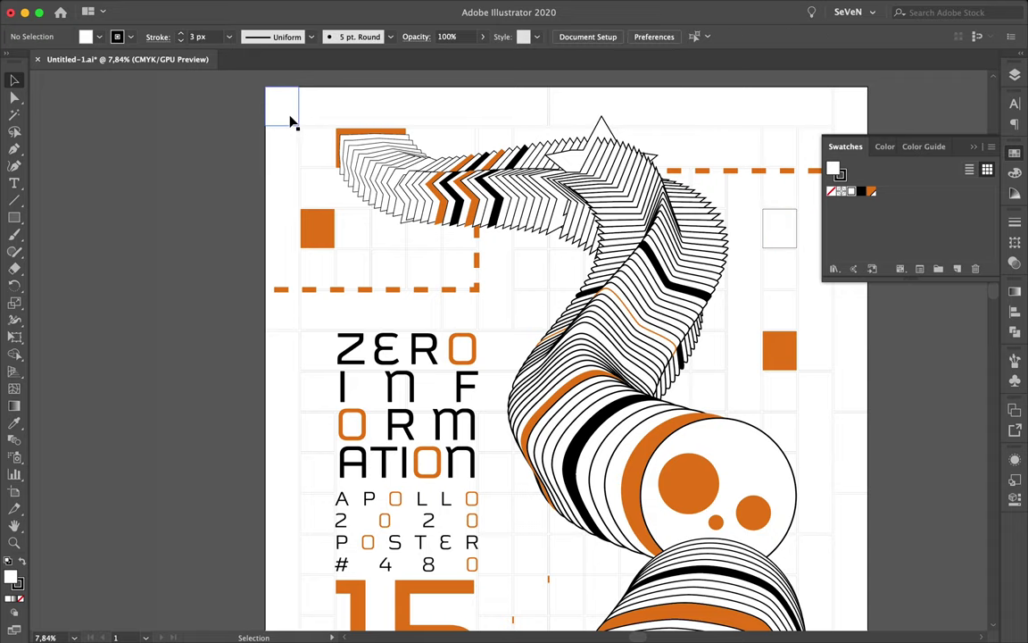
- Add a small outlined square in a grid cell and increase its stroke weight
{"action": "scroll", "coordinate": [491, 246], "scroll_direction": "down", "scroll_amount": 3}
{"action": "mouse_move", "coordinate": [496, 170]}
{"action": "left_mouse_down"}
{"action": "mouse_move", "coordinate": [532, 208]}
{"action": "mouse_move", "coordinate": [340, 467]}
{"action": "left_mouse_up"}
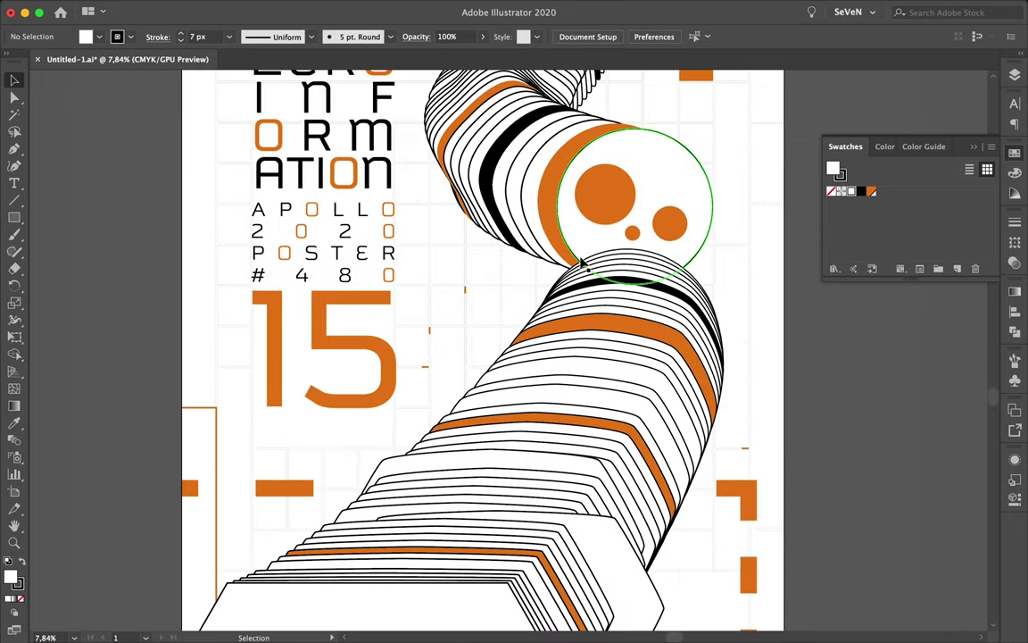
{"action": "left_click", "coordinate": [180, 33]}
{"action": "left_click", "coordinate": [180, 33]}
{"action": "left_click", "coordinate": [180, 33]}
{"action": "scroll", "coordinate": [241, 254], "scroll_direction": "down", "scroll_amount": 3}
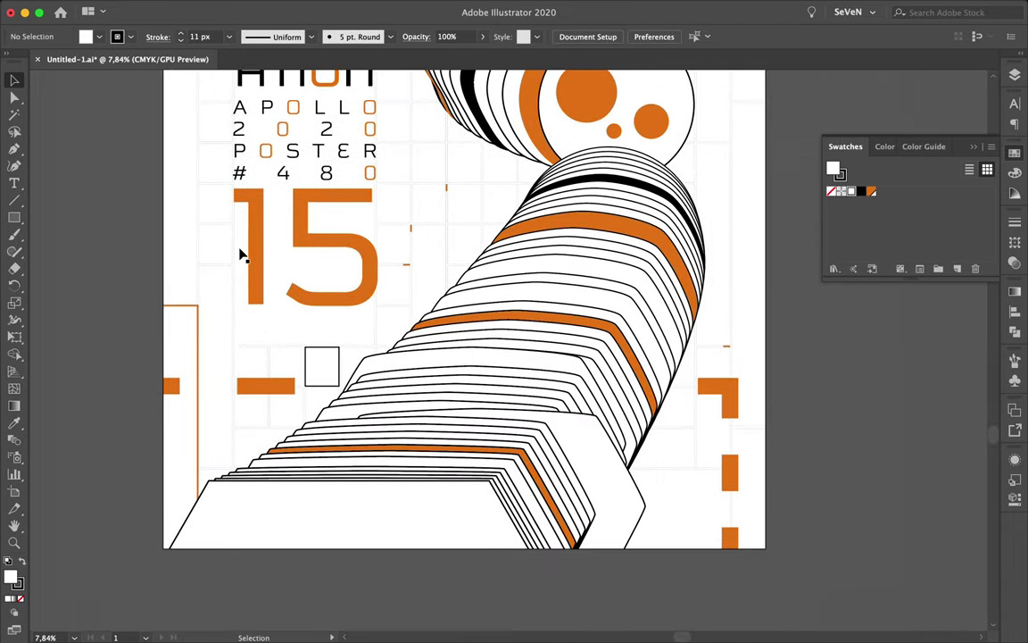
{"action": "scroll", "coordinate": [241, 254], "scroll_direction": "up", "scroll_amount": 3}
{"action": "scroll", "coordinate": [241, 255], "scroll_direction": "up", "scroll_amount": 2}
{"action": "scroll", "coordinate": [241, 254], "scroll_direction": "up", "scroll_amount": 2}
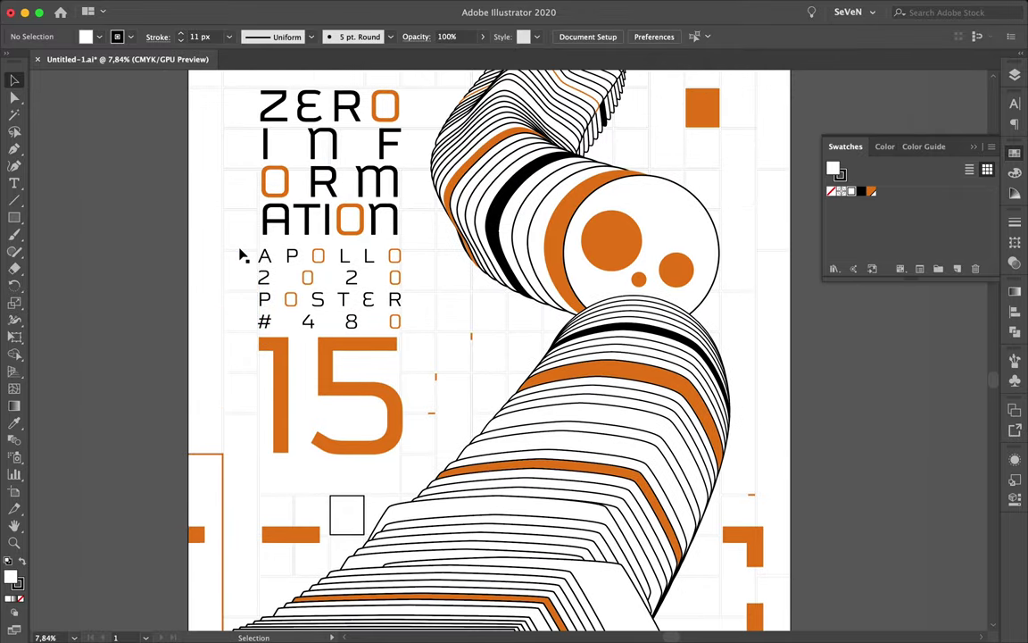
{"action": "scroll", "coordinate": [241, 254], "scroll_direction": "up", "scroll_amount": 2}
- Pull the orange star shape out to the left of the ribbon's tube
{"action": "double_click", "coordinate": [470, 234]}
{"action": "left_click_drag", "start_coordinate": [470, 237], "coordinate": [459, 241]}
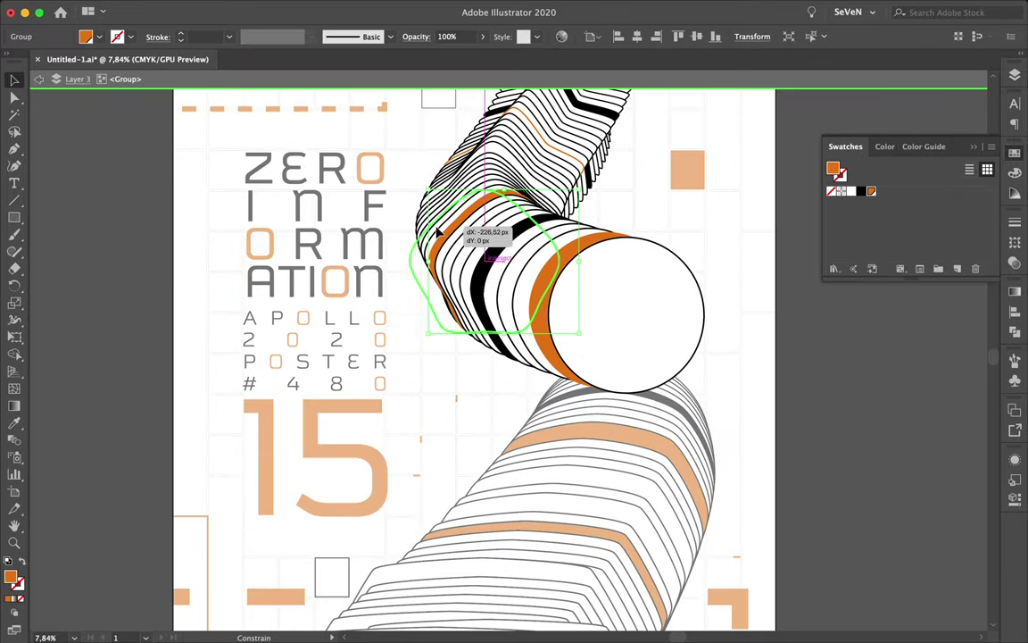
{"action": "key", "text": "Escape"}
{"action": "scroll", "coordinate": [339, 284], "scroll_direction": "up", "scroll_amount": 2}
{"action": "double_click", "coordinate": [535, 172]}
{"action": "key", "text": "Escape"}
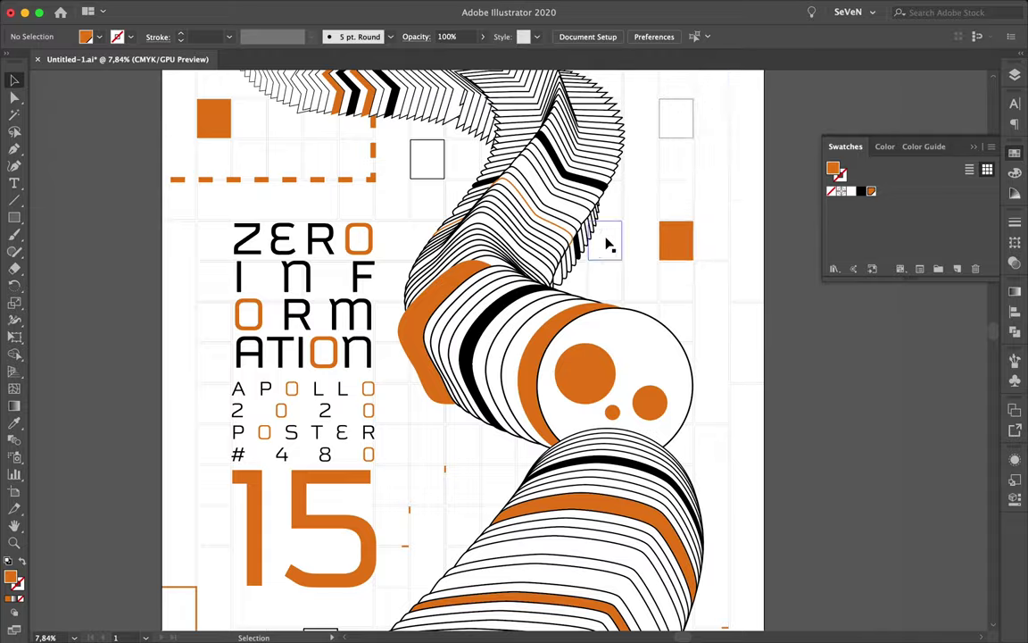
{"action": "key", "text": "a"}
{"action": "scroll", "coordinate": [607, 243], "scroll_direction": "down", "scroll_amount": 3}
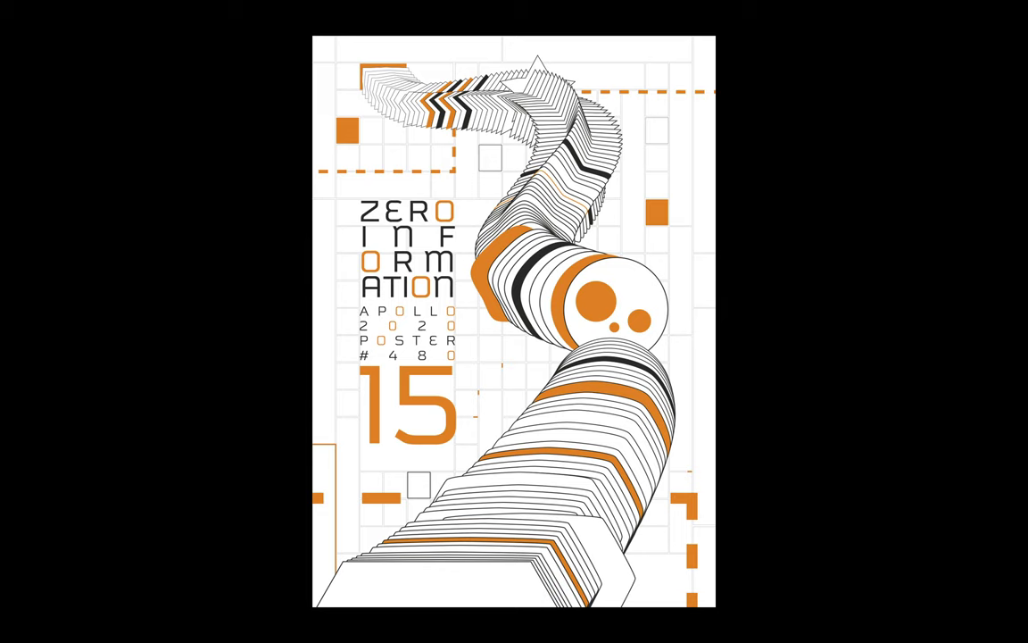